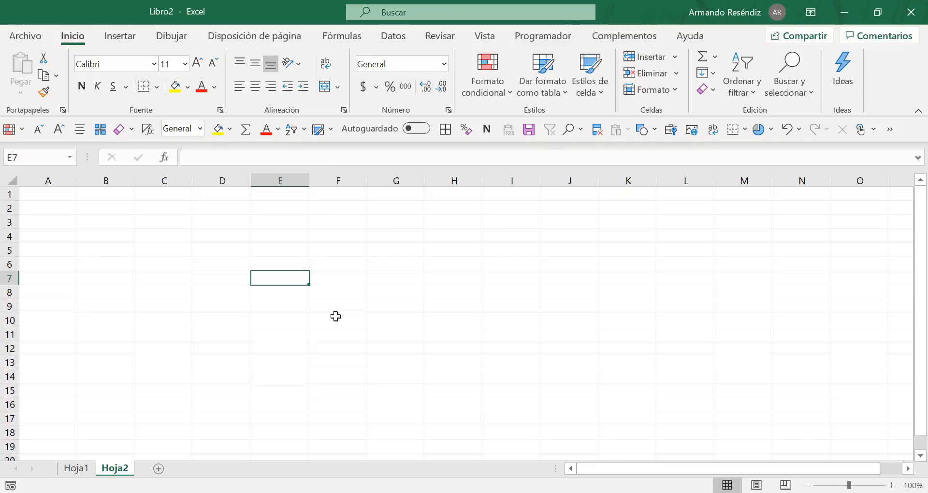
# Step: Enter the column numbers 1 to 6 across cells E5:J5
pyautogui.moveTo(276, 253); pyautogui.dragTo(599, 403)
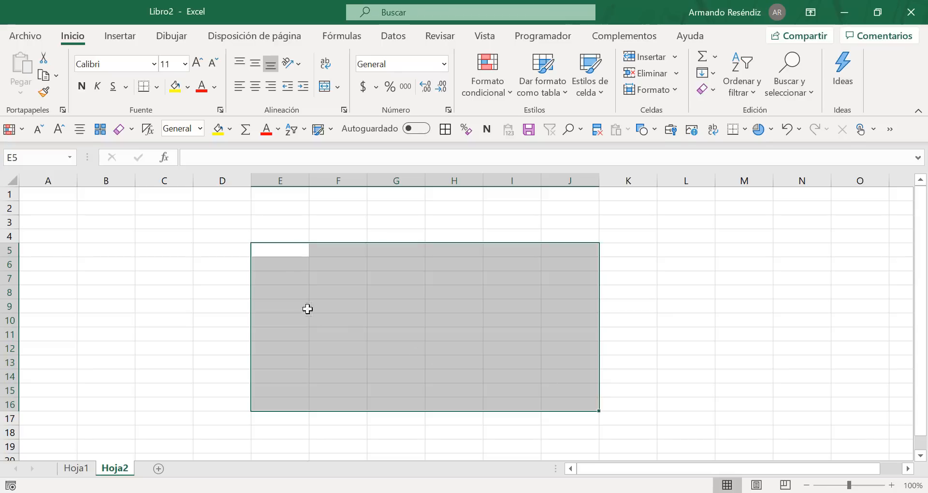
pyautogui.click(277, 248)
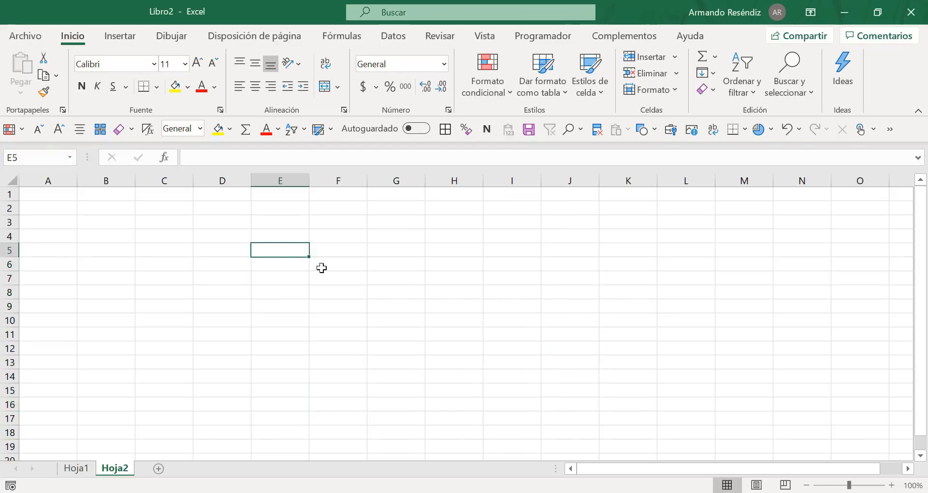
pyautogui.write('1')
pyautogui.press('Tab')
pyautogui.write('2')
pyautogui.press('Tab')
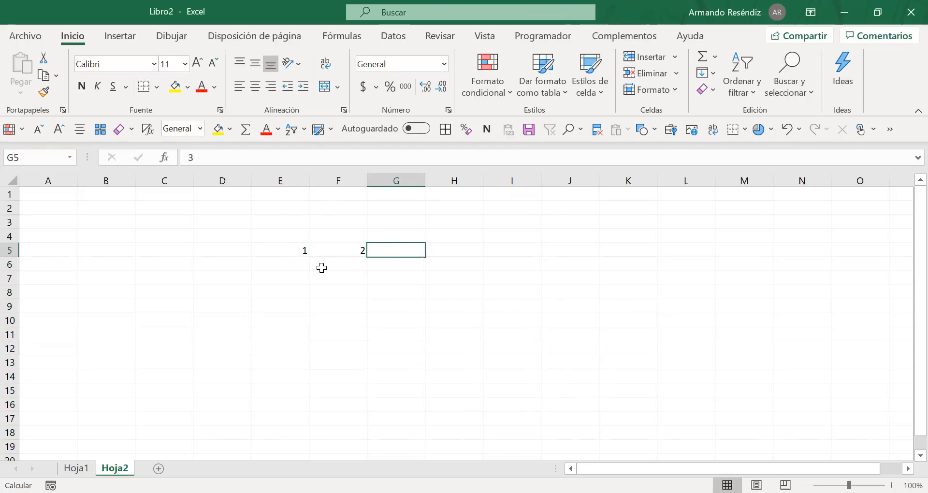
pyautogui.write('3')
pyautogui.press('Tab')
pyautogui.write('4')
pyautogui.press('Tab')
pyautogui.write('5')
pyautogui.press('Tab')
pyautogui.write('6')
pyautogui.press('Tab')
pyautogui.press('Down')
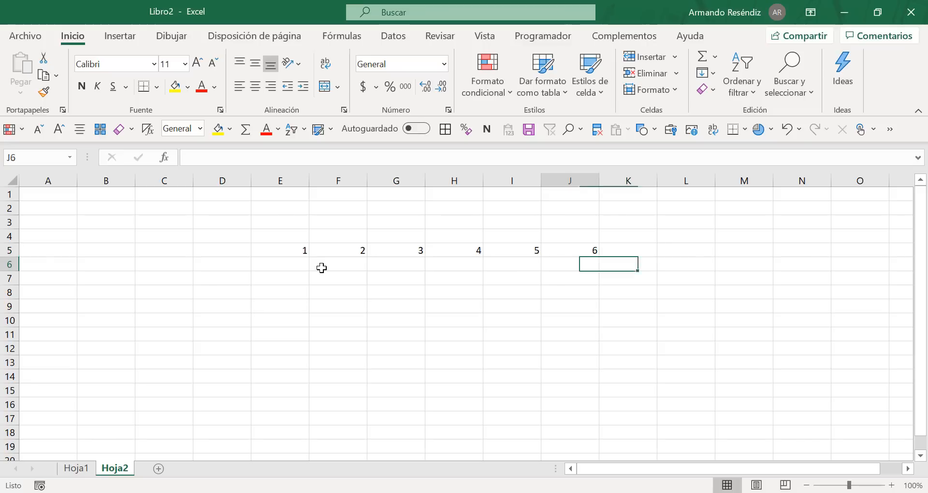
# Step: Enter the row numbers 1 to 6 down cells D6:D11, below and beside the column numbers
pyautogui.press('Left')
pyautogui.press('Left')
pyautogui.press('Left')
pyautogui.press('Left')
pyautogui.press('Left')
pyautogui.press('Left')
pyautogui.press('Left')
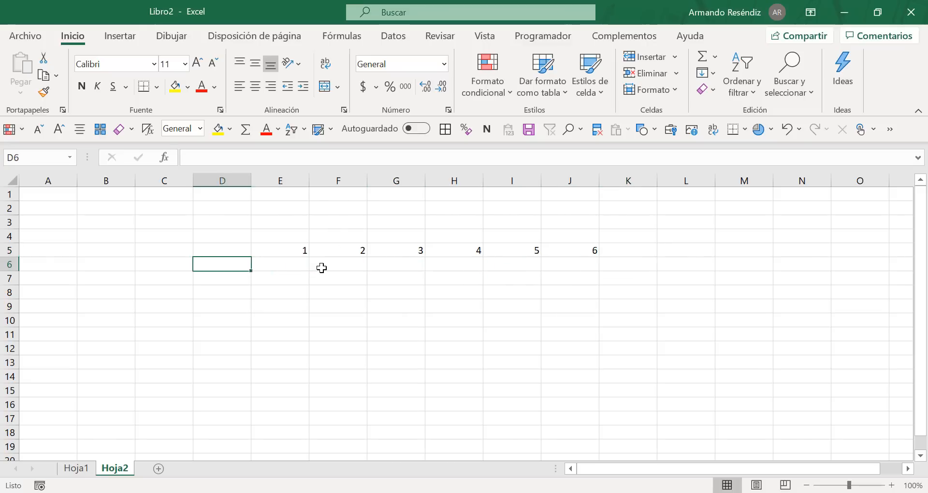
pyautogui.write('1')
pyautogui.press('Return')
pyautogui.write('2')
pyautogui.press('Return')
pyautogui.write('3 4')
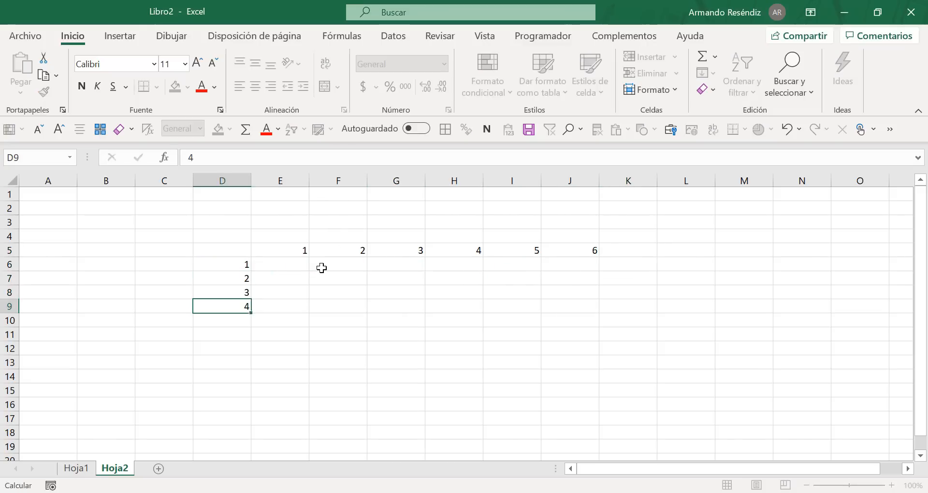
pyautogui.press('Return')
pyautogui.write('5')
pyautogui.press('Return')
pyautogui.write('6')
pyautogui.press('Return')
# Step: Apply all borders to the six-by-six grid E6:J11 between the row and column numbers
pyautogui.press('Up')
pyautogui.press('Up')
pyautogui.press('Up')
pyautogui.press('Down')
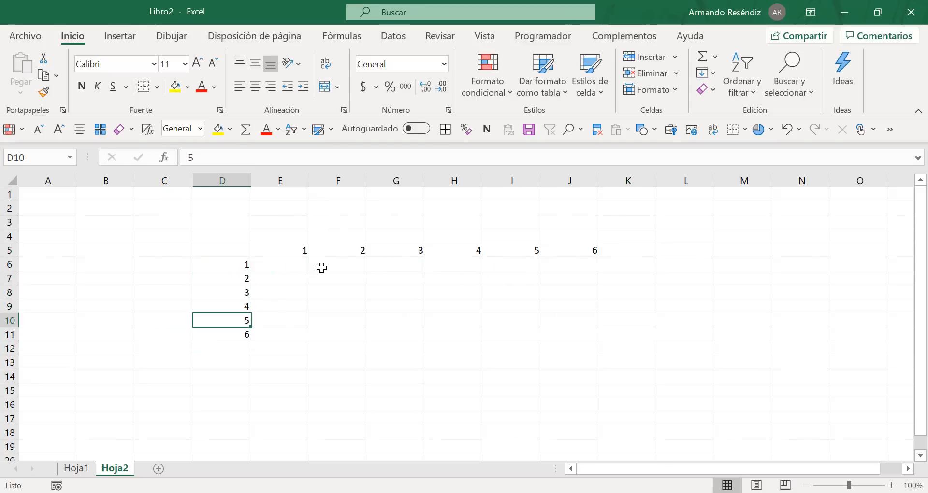
pyautogui.press('Right')
pyautogui.press('Down')
pyautogui.hotkey('shift', 'Up')
pyautogui.hotkey('shift', 'Up')
pyautogui.hotkey('shift', 'Up')
pyautogui.hotkey('shift', 'Up')
pyautogui.hotkey('shift', 'Up')
pyautogui.hotkey('shift', 'Up')
pyautogui.hotkey('shift', 'Down')
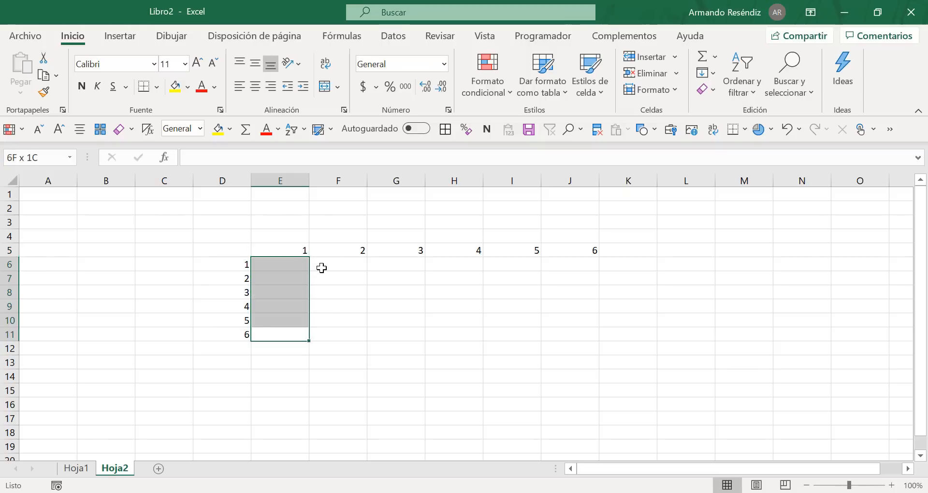
pyautogui.hotkey('shift', 'Right')
pyautogui.hotkey('shift', 'Right')
pyautogui.hotkey('shift', 'Right')
pyautogui.hotkey('shift', 'Right')
pyautogui.hotkey('shift', 'Right')
pyautogui.hotkey('shift', 'Right')
pyautogui.hotkey('shift', 'Left')
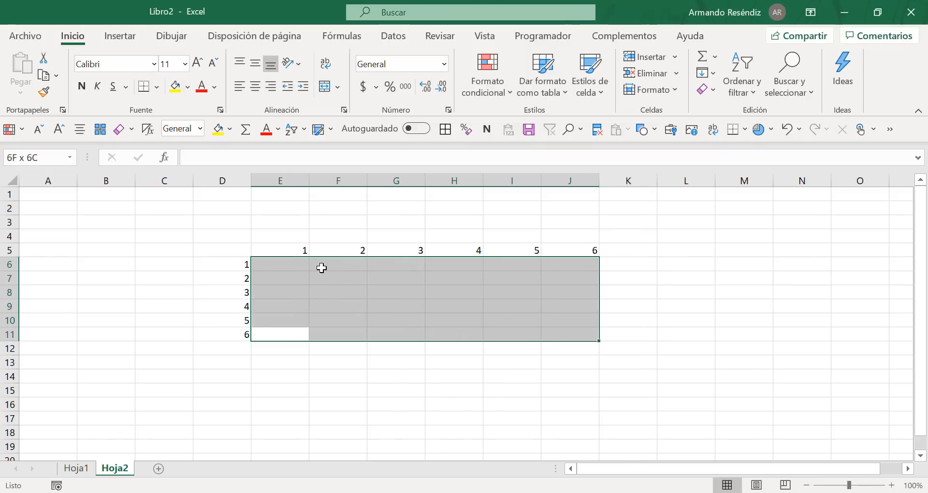
pyautogui.press('b')
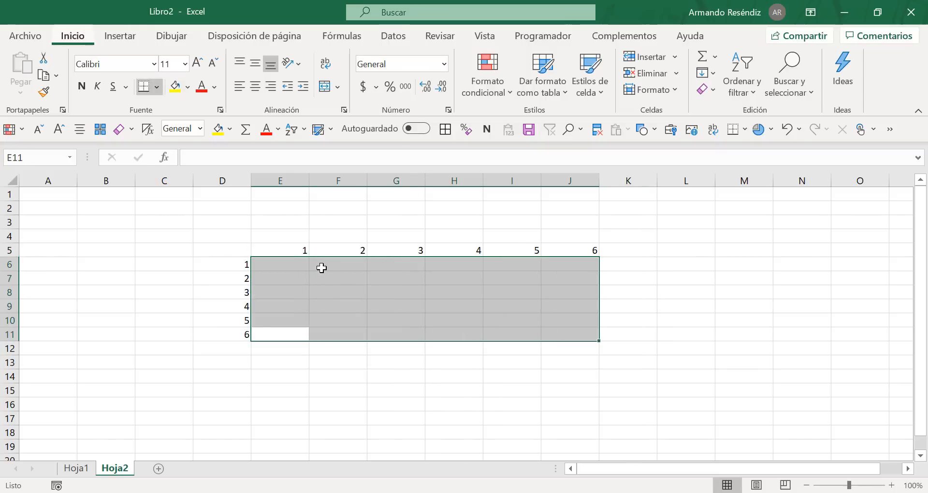
pyautogui.press('t')
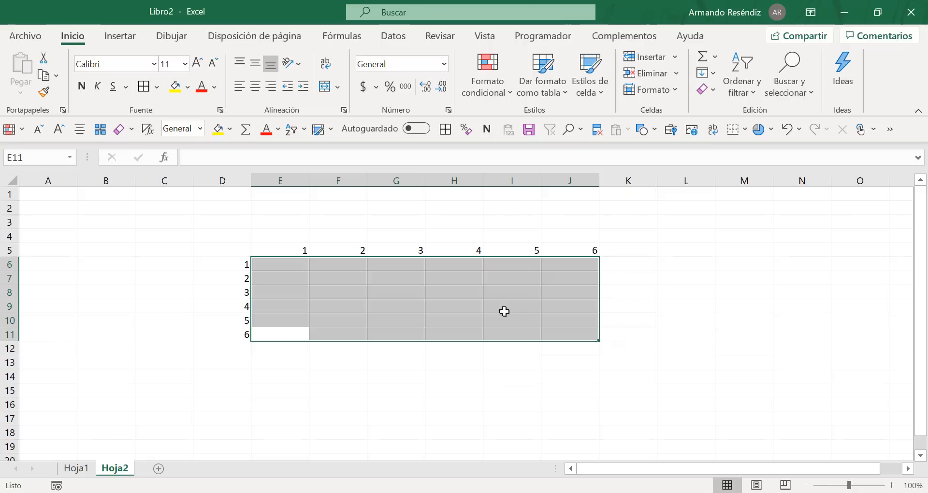
pyautogui.click(457, 306)
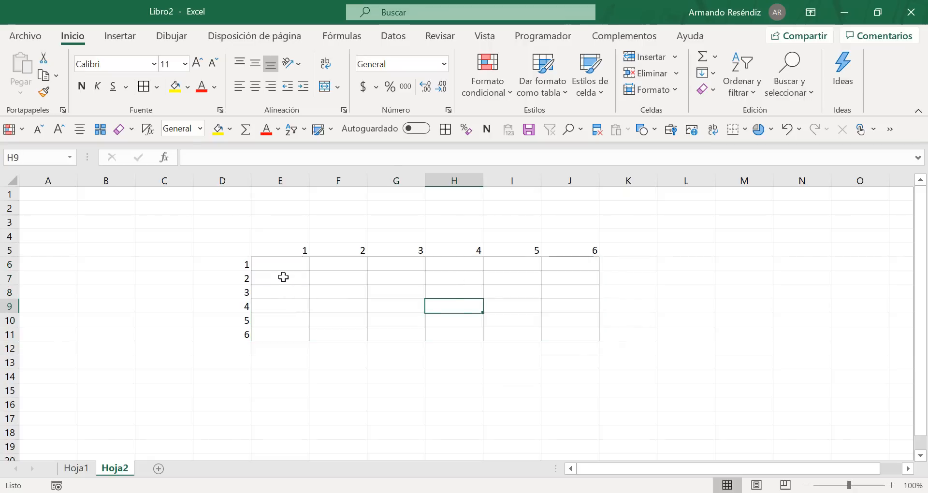
# Step: Fill the first three cells of the grid's first row with texto, 123 and ####
pyautogui.click(289, 261)
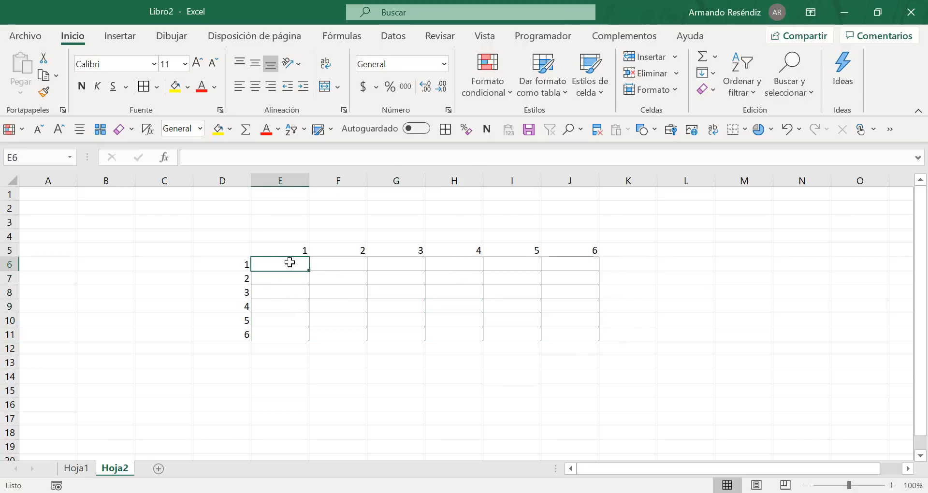
pyautogui.write('texto')
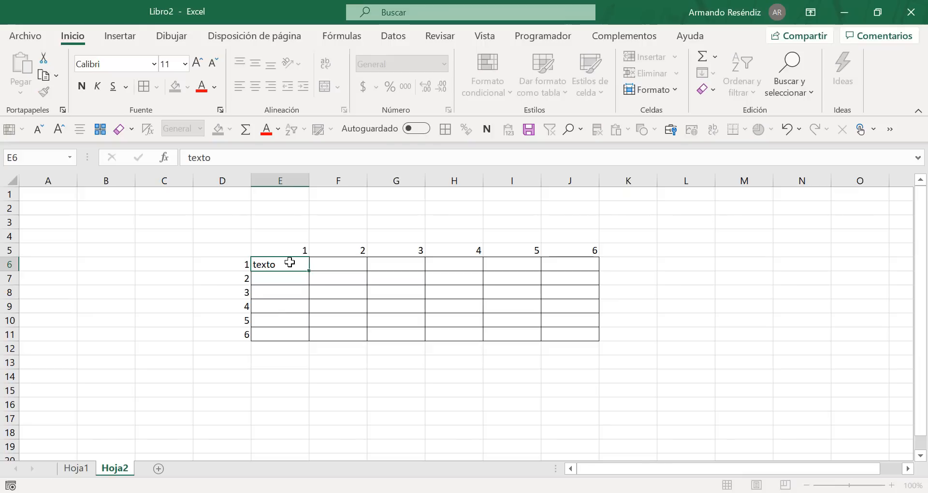
pyautogui.press('Tab')
pyautogui.write('123')
pyautogui.press('Tab')
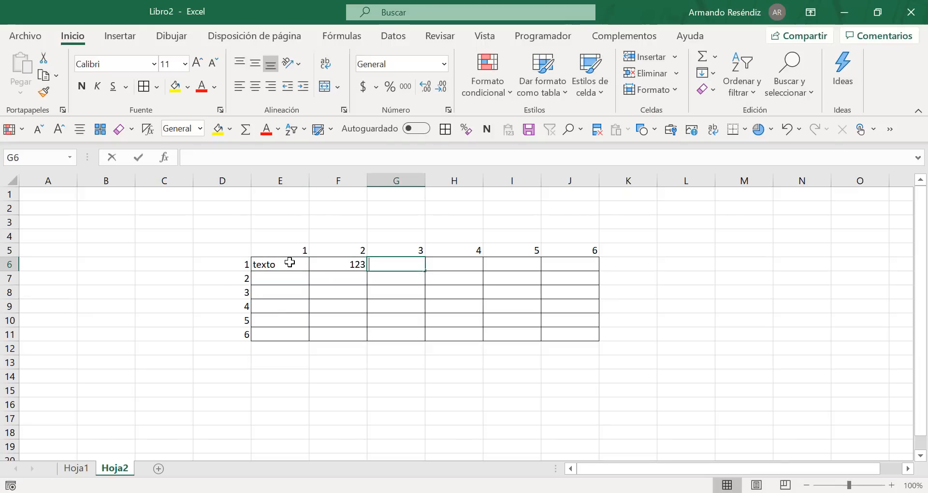
pyautogui.write('####')
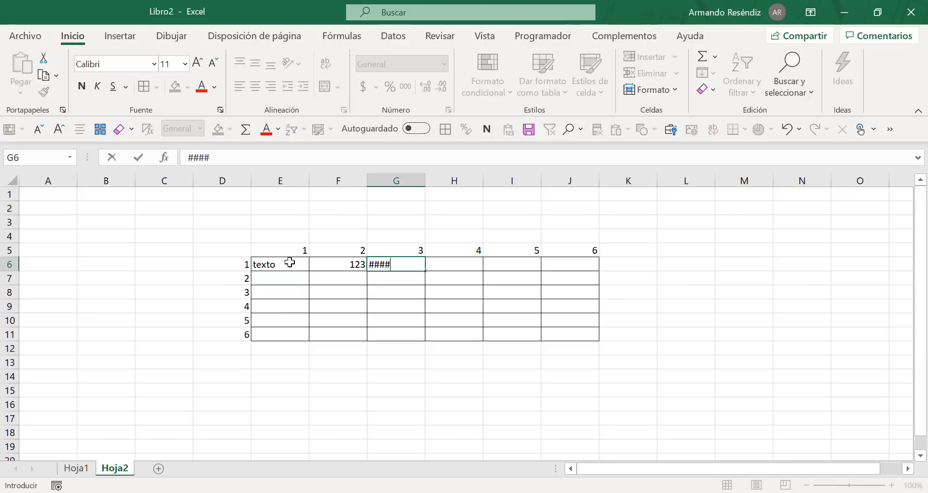
pyautogui.press('Tab')
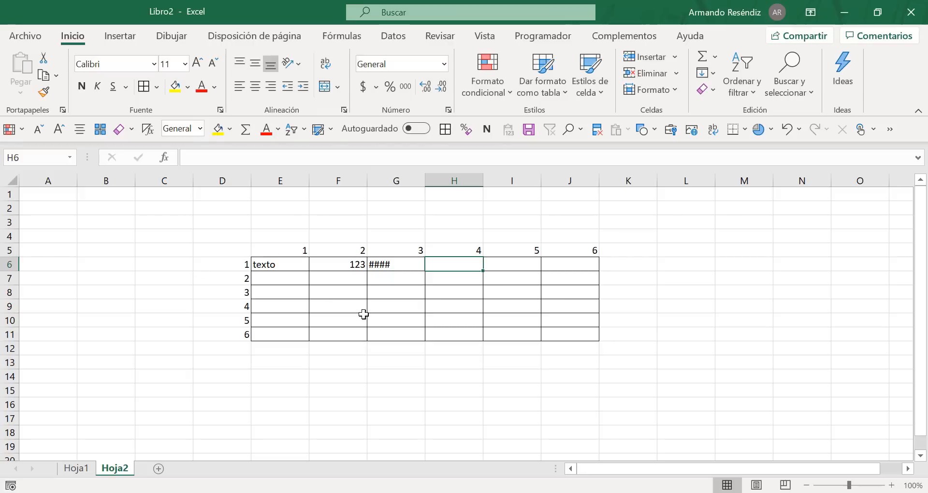
# Step: Highlight in turn the grid's fourth column, its third row and the whole table area D4:K13
pyautogui.moveTo(475, 267); pyautogui.dragTo(465, 329)
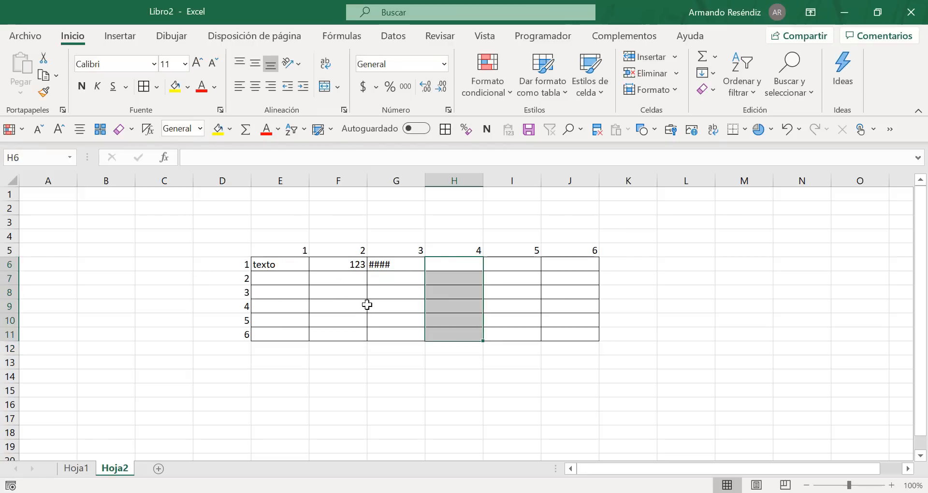
pyautogui.click(277, 292)
pyautogui.moveTo(482, 293); pyautogui.dragTo(589, 294)
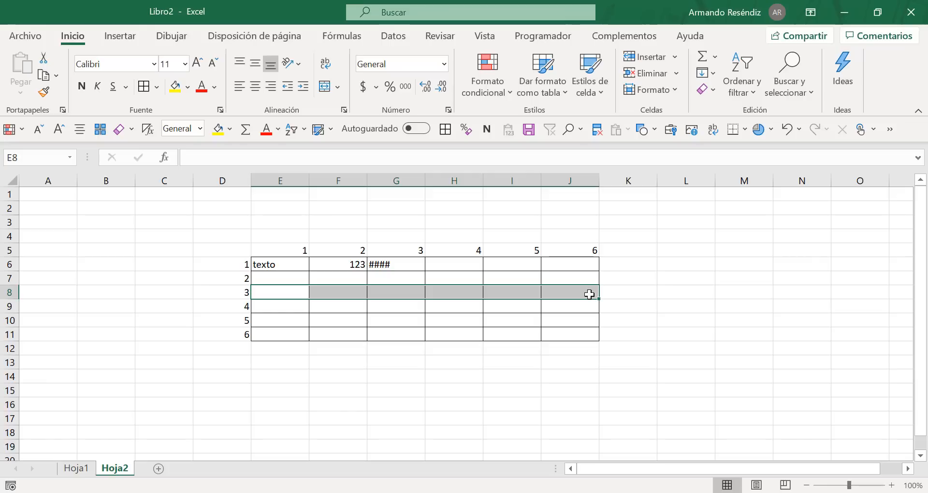
pyautogui.moveTo(231, 237); pyautogui.dragTo(602, 355)
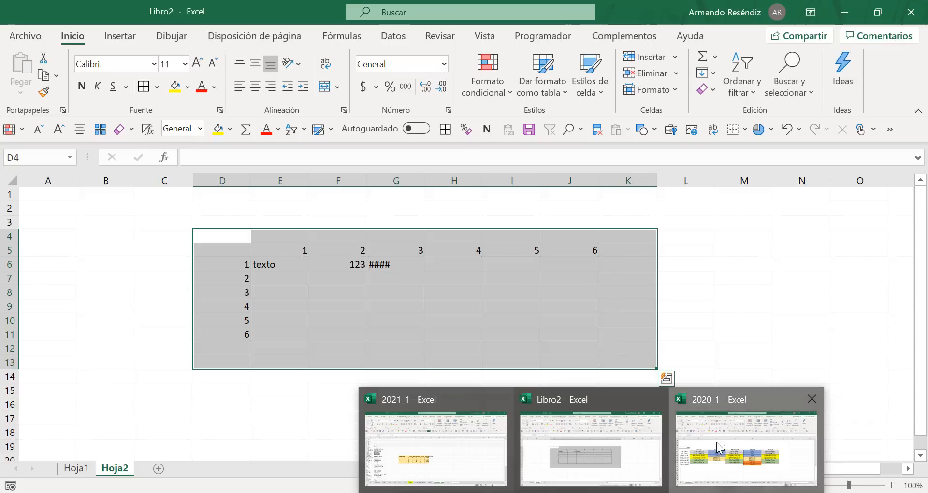
# Step: Switch to the 2020_1 workbook and examine the weekly class timetable by highlighting its hours, subjects and full area
pyautogui.click(675, 400)
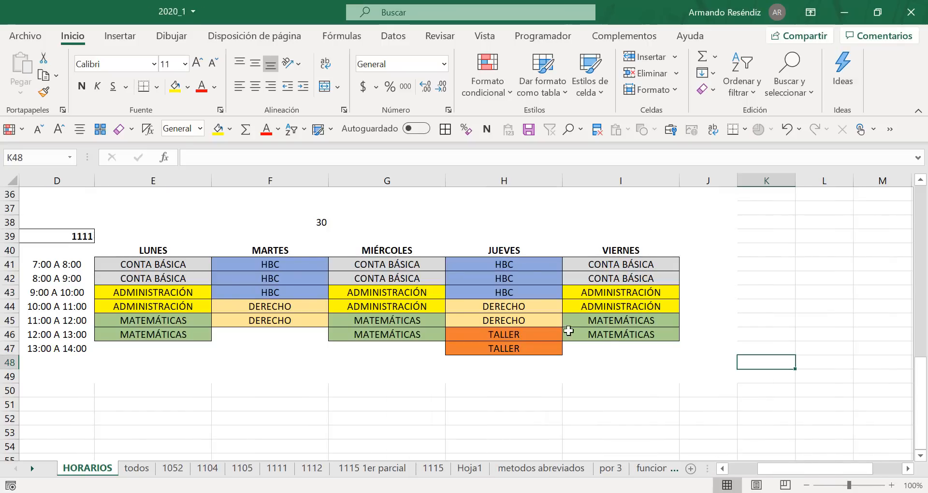
pyautogui.moveTo(59, 209); pyautogui.dragTo(683, 375)
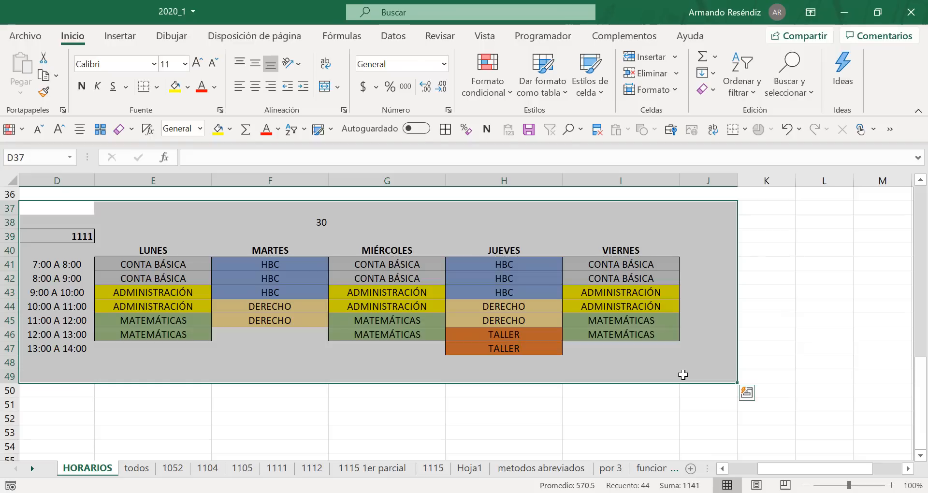
pyautogui.click(51, 265)
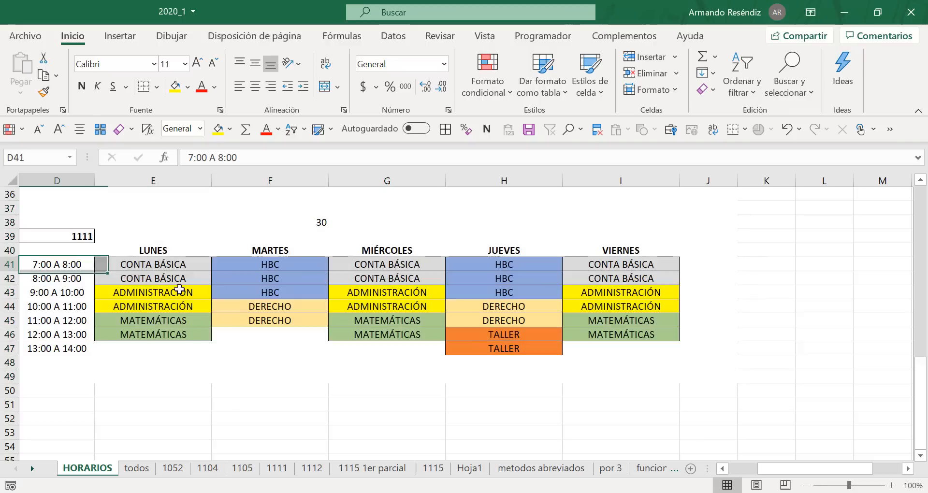
pyautogui.moveTo(179, 290); pyautogui.dragTo(615, 346)
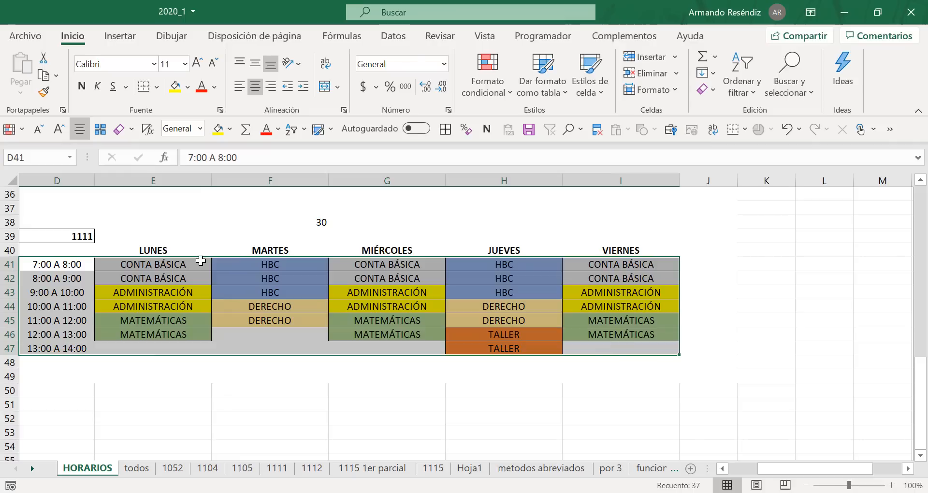
pyautogui.click(145, 251)
pyautogui.moveTo(51, 224); pyautogui.dragTo(732, 393)
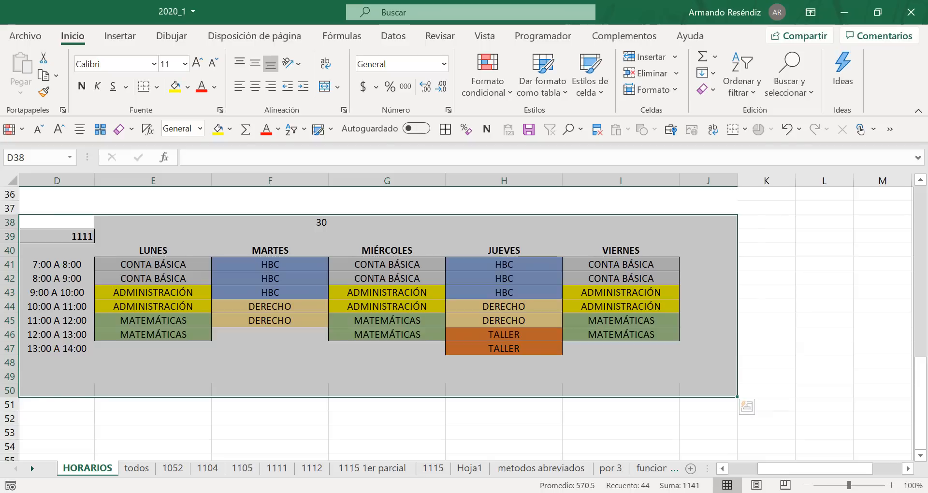
# Step: Return to the Libro2 workbook and select the empty cell E15 below the bordered grid
pyautogui.click(591, 492)
pyautogui.click(477, 453)
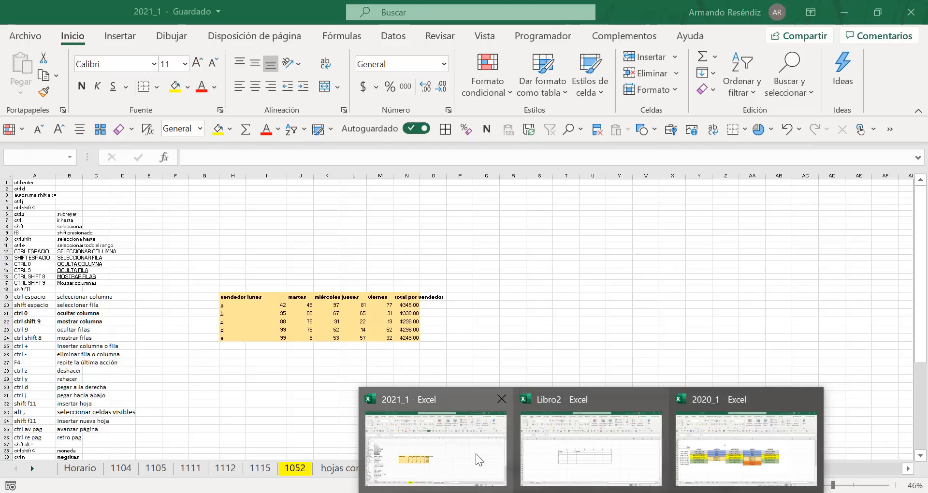
pyautogui.click(595, 452)
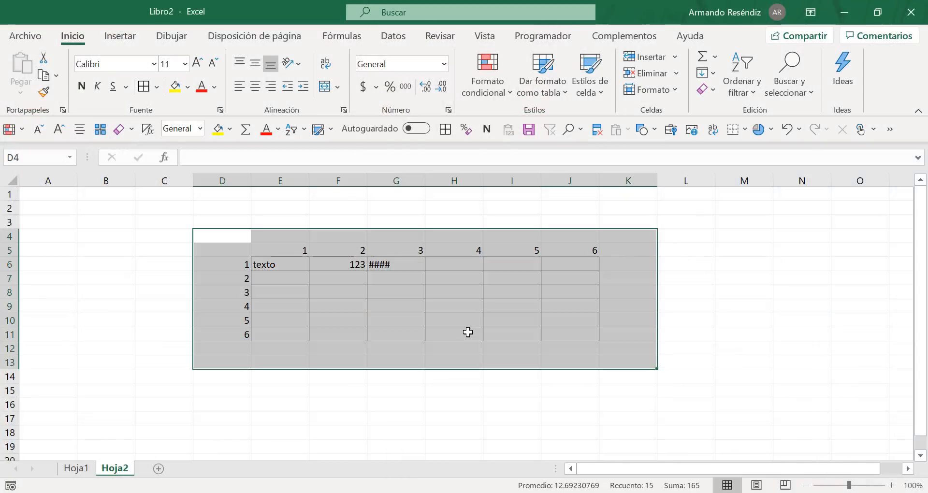
pyautogui.scroll(-1, 468, 333)
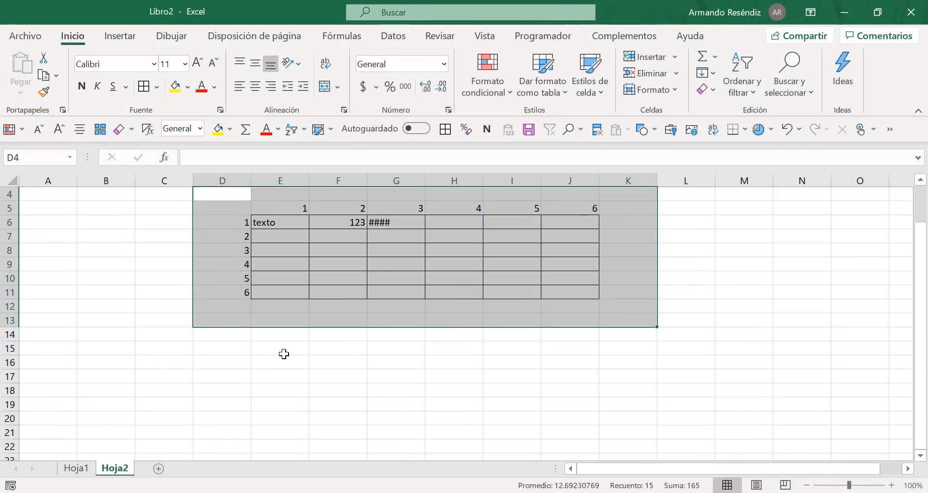
pyautogui.moveTo(283, 353); pyautogui.dragTo(320, 356)
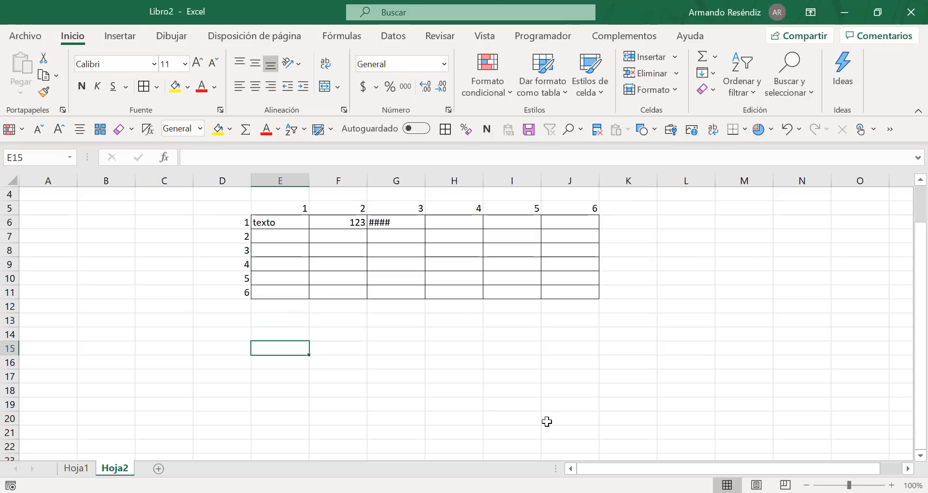
# Step: Check the timetable in the 2020_1 workbook once more and come back to Libro2
pyautogui.hotkey('alt', 'Tab')
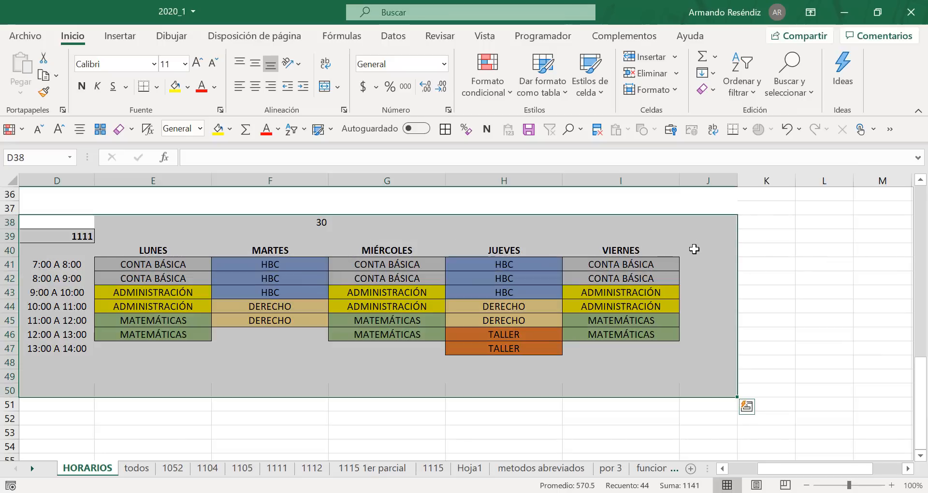
pyautogui.click(694, 249)
pyautogui.hotkey('alt', 'Tab')
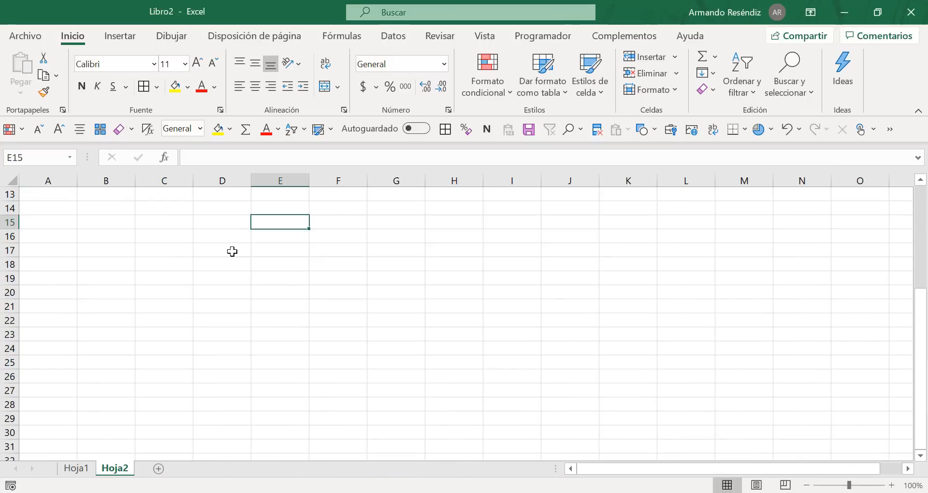
# Step: Enter the weekday headings Lunes in cell D17 and Martes in cell E17
pyautogui.click(233, 251)
pyautogui.write('Lunes')
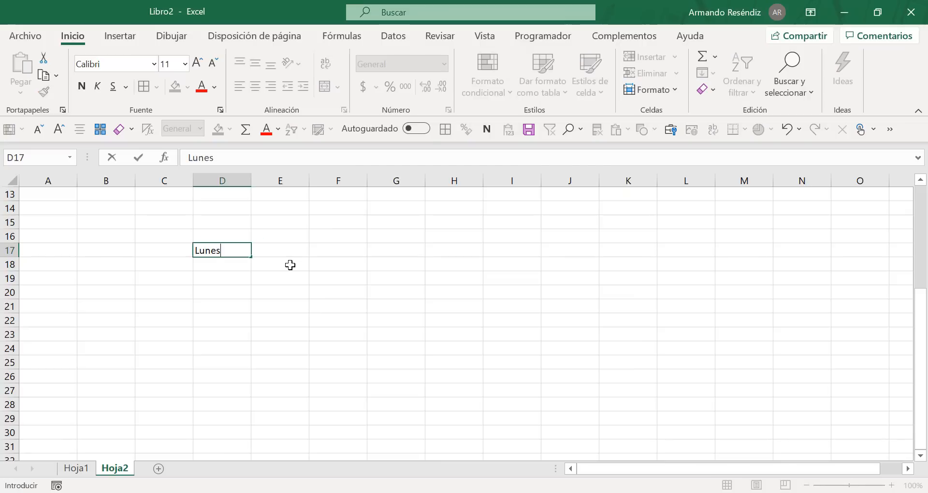
pyautogui.press('Tab')
pyautogui.write('MArtes')
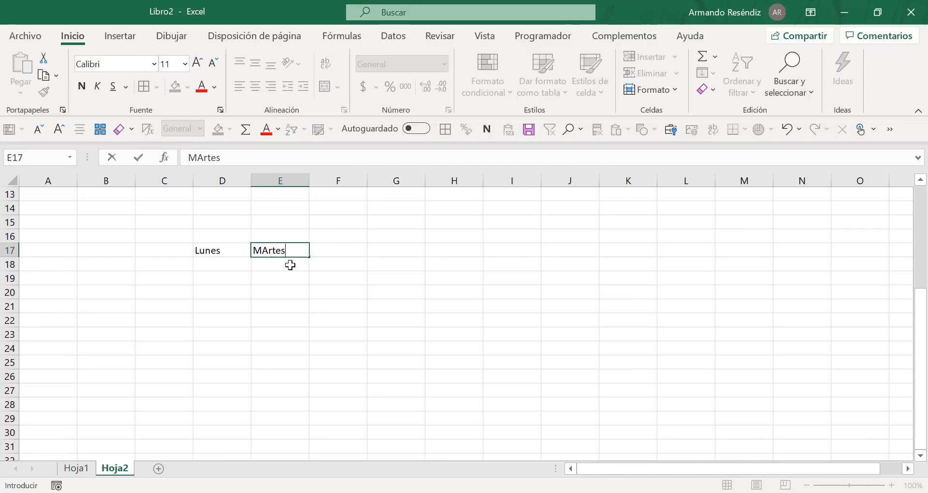
pyautogui.press('Left')
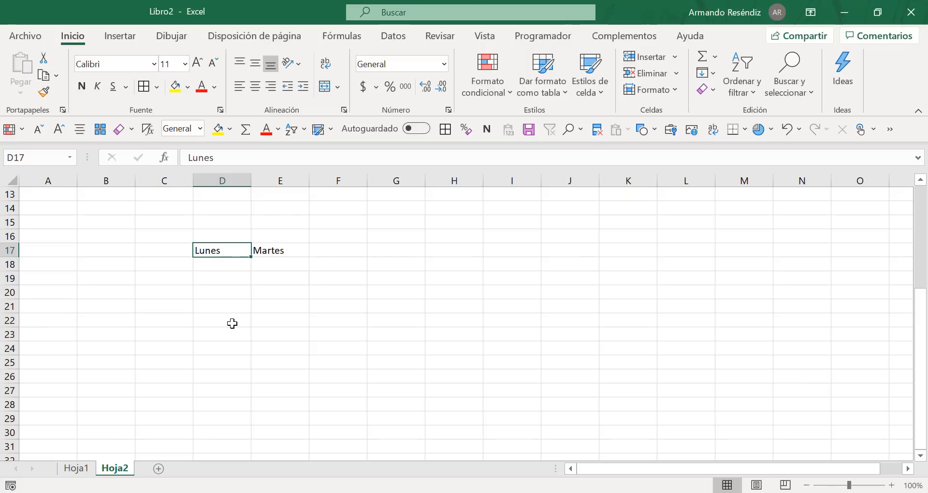
# Step: Extend the weekday headings in row 17 from Lunes and Martes through Viernes using AutoFill
pyautogui.hotkey('shift', 'Right')
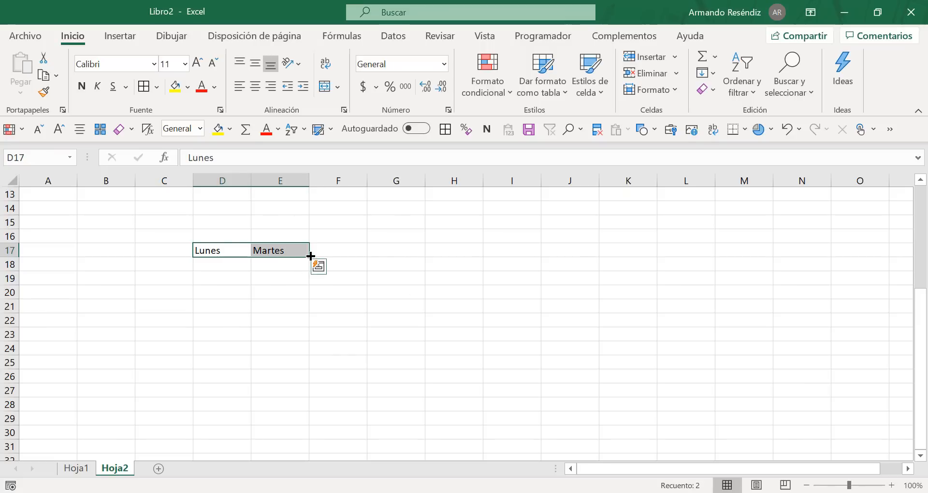
pyautogui.moveTo(310, 256); pyautogui.dragTo(465, 264)
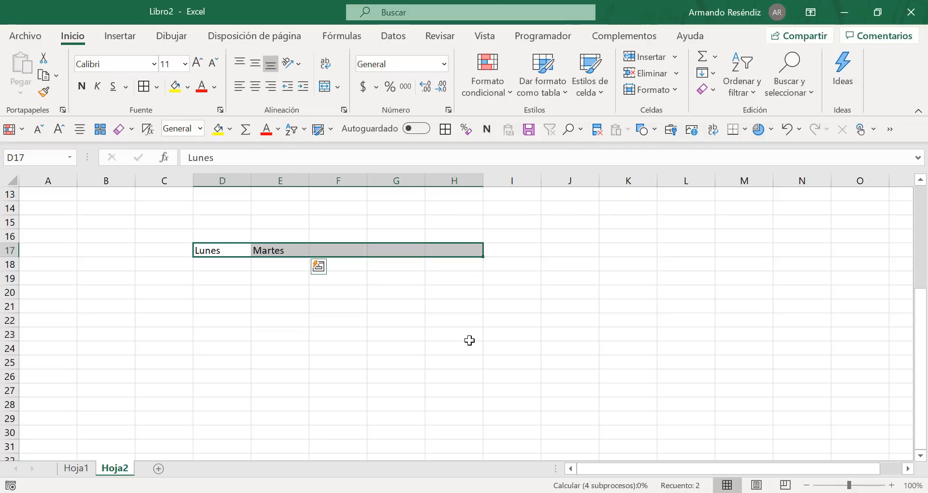
pyautogui.click(562, 278)
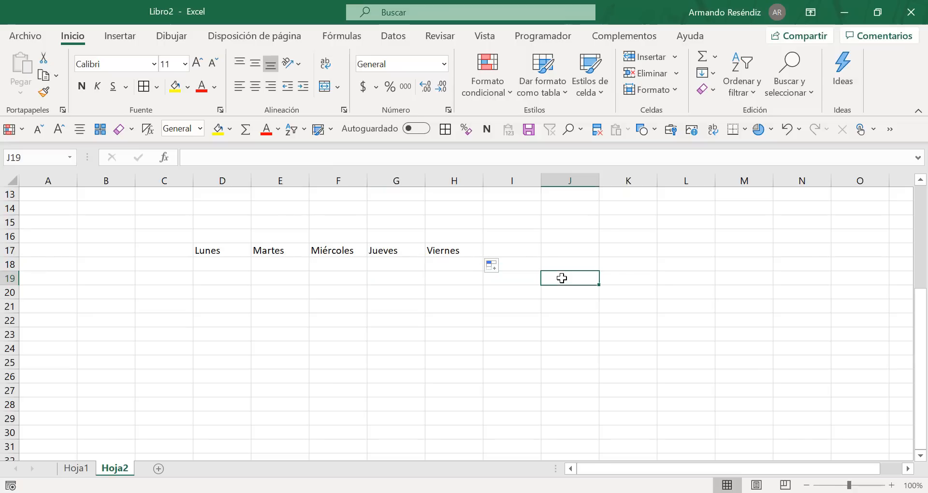
# Step: Check the timetable in the 2020_1 workbook, and insert an empty column at column C in Libro2
pyautogui.hotkey('alt', 'Tab')
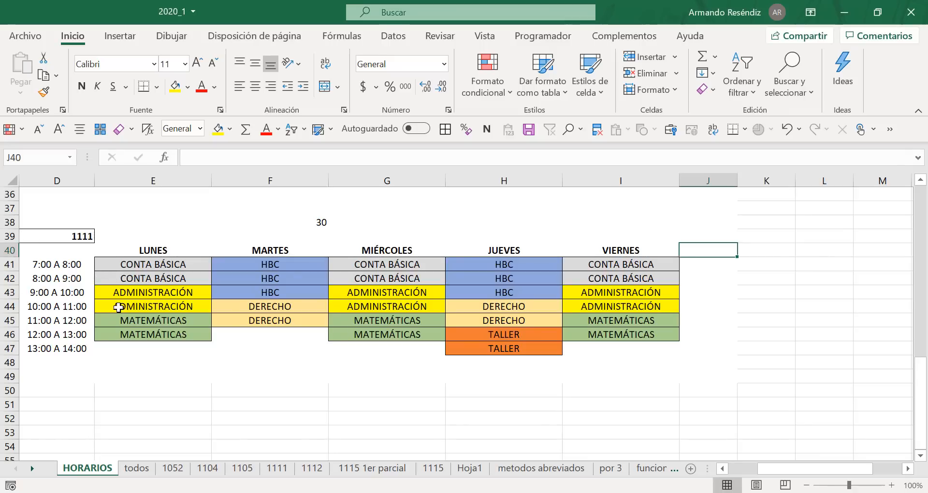
pyautogui.hotkey('alt', 'Tab')
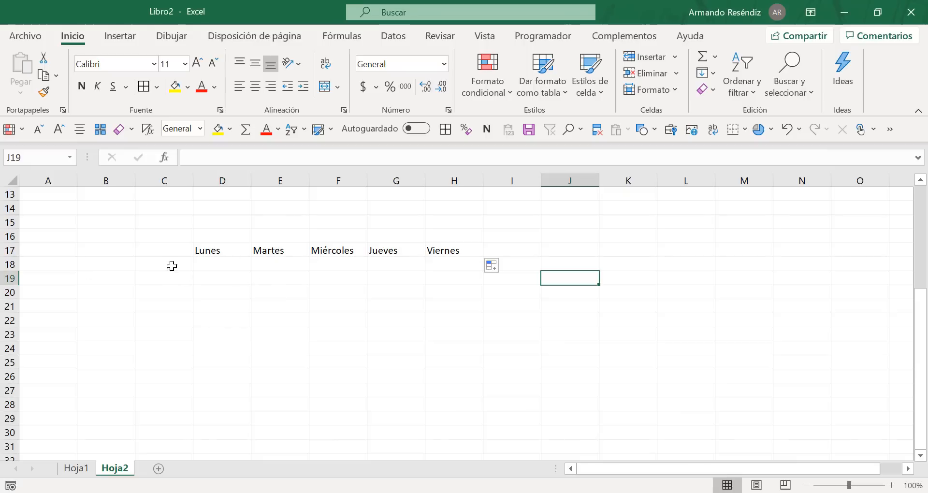
pyautogui.click(172, 265)
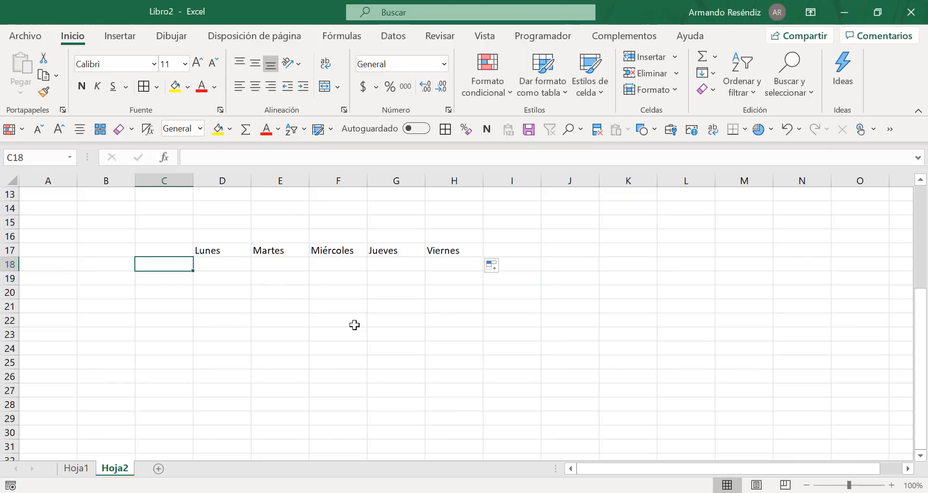
pyautogui.press('Left')
pyautogui.press('Left')
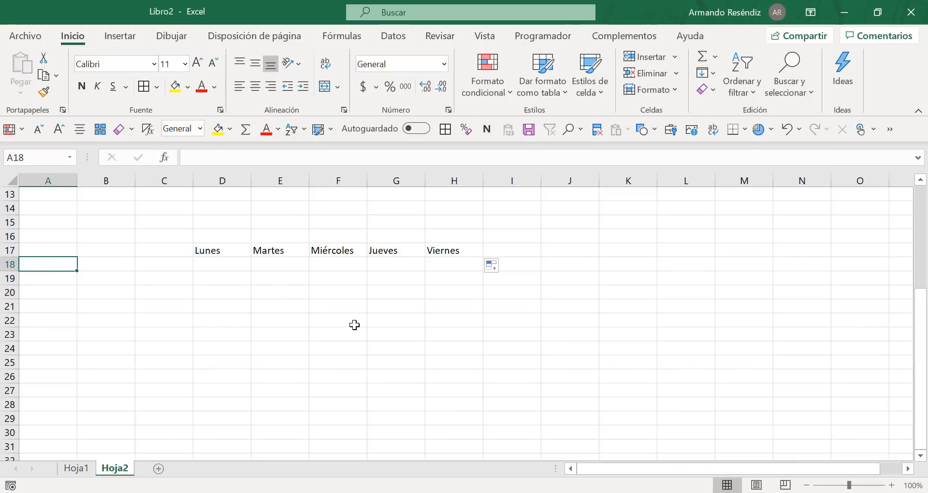
pyautogui.press('Right')
pyautogui.press('Right')
pyautogui.press('Left')
pyautogui.press('Right')
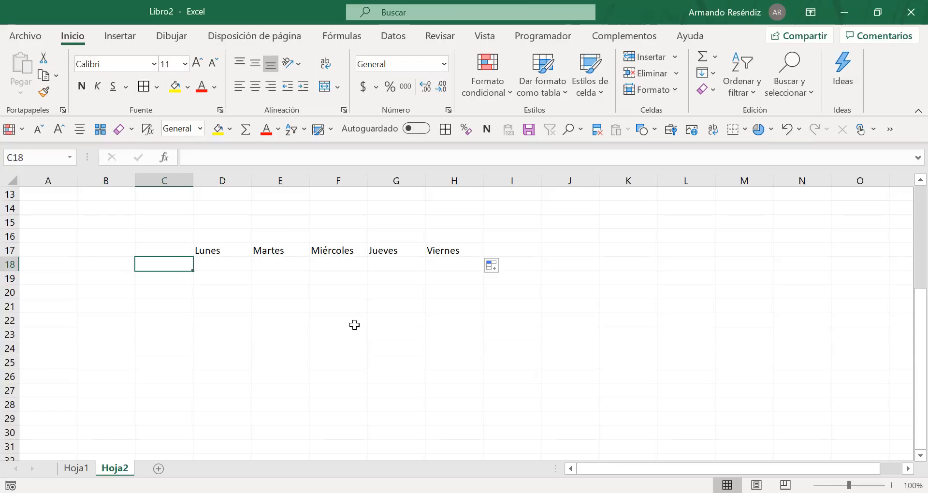
pyautogui.hotkey('ctrl', 'space')
pyautogui.hotkey('ctrl', '+')
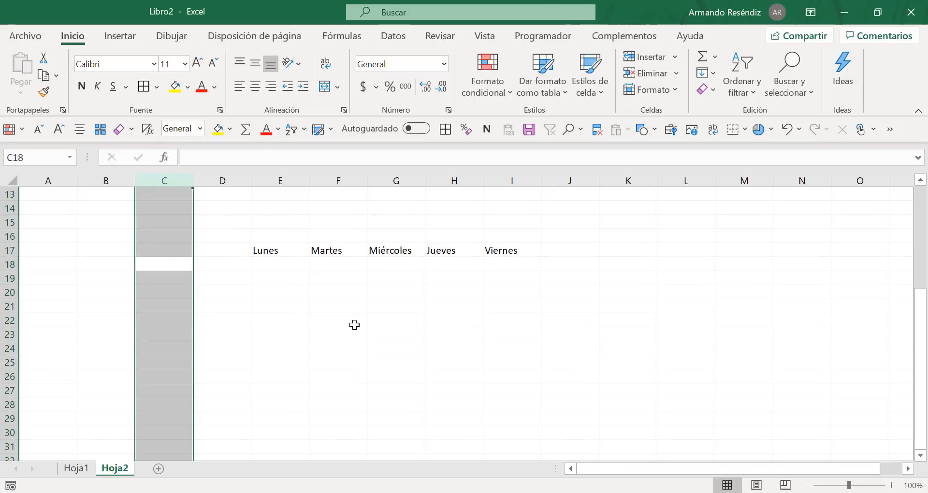
# Step: Enter the hour range 7:00 a 8:00 in cell D18, below and beside the Lunes heading
pyautogui.press('Up')
pyautogui.press('Right')
pyautogui.press('Down')
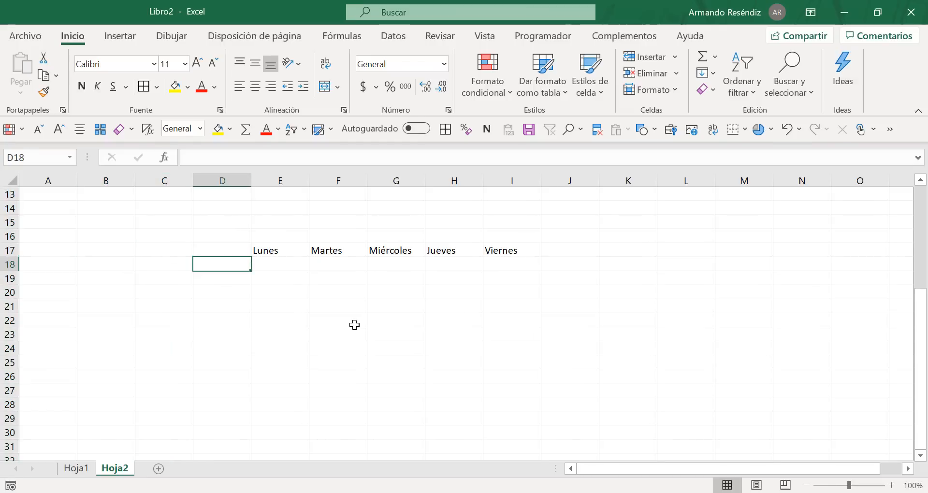
pyautogui.write('7')
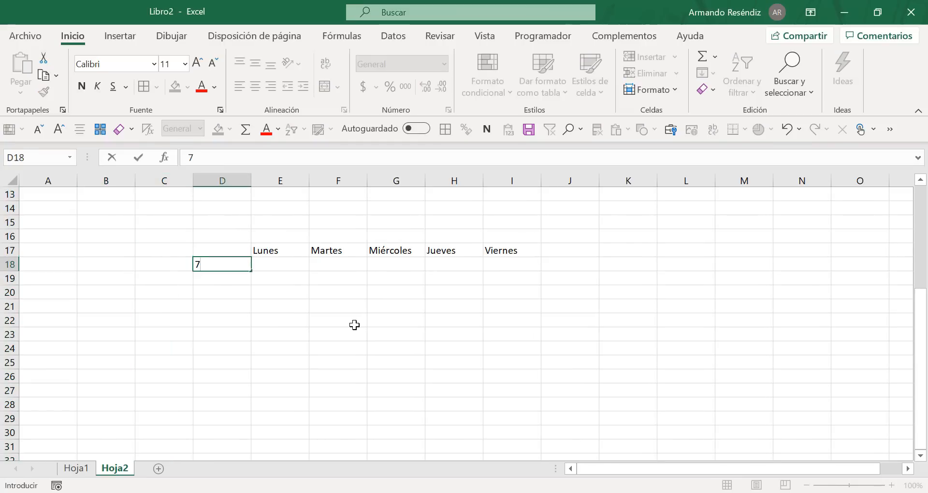
pyautogui.write(':00 a 8:00')
pyautogui.press('Return')
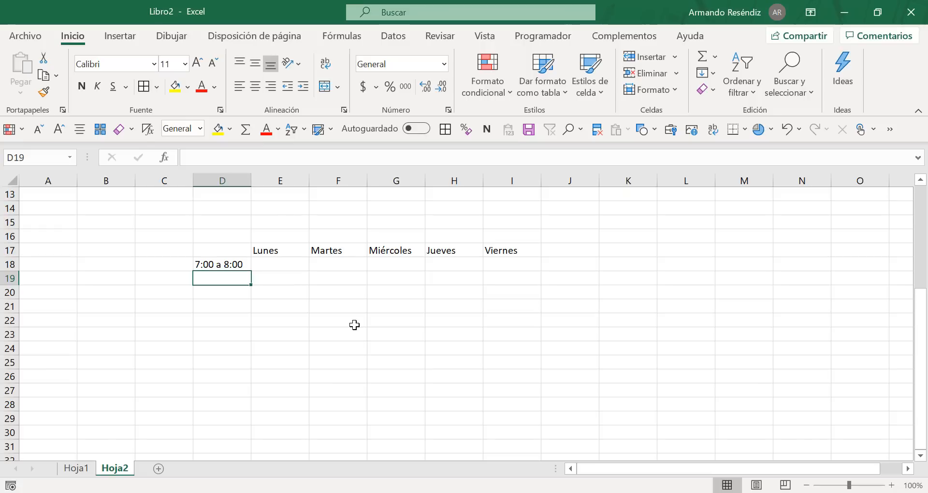
# Step: Enter the hour range 8:00 a 9:00 in cell D19
pyautogui.write('8:00 a ')
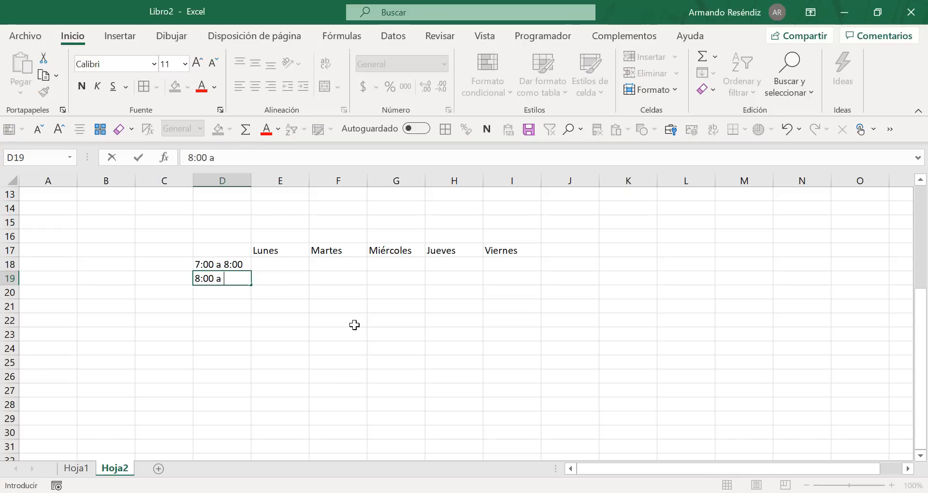
pyautogui.write(')')
pyautogui.write('00')
pyautogui.press('BackSpace')
pyautogui.press('BackSpace')
pyautogui.press('BackSpace')
pyautogui.press('BackSpace')
pyautogui.write('9:00')
pyautogui.press('Return')
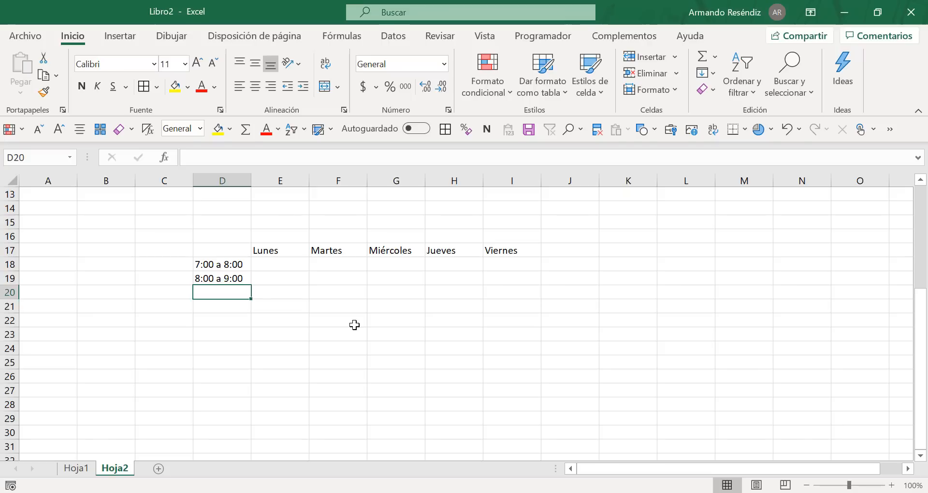
# Step: Clear the manually entered hour ranges from cells D18:D20
pyautogui.click(222, 264)
pyautogui.hotkey('shift', 'Down')
pyautogui.hotkey('shift', 'Down')
pyautogui.hotkey('shift', 'Down')
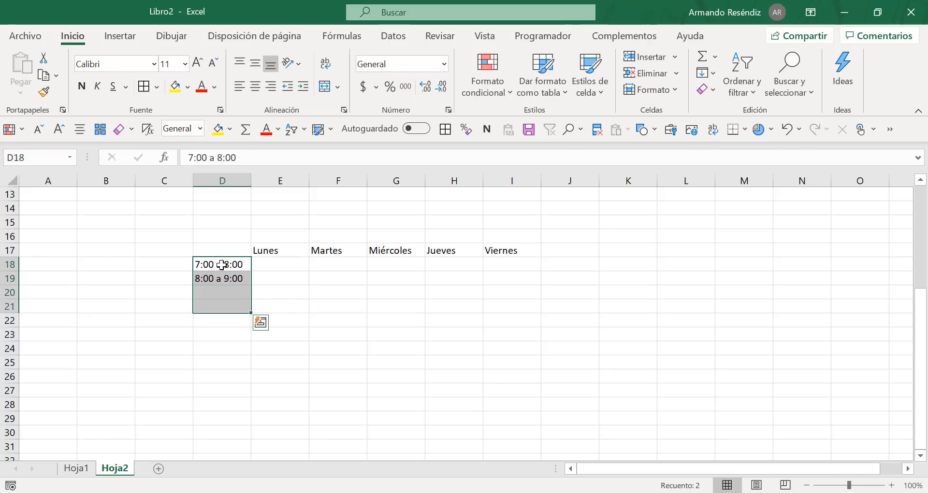
pyautogui.press('Left')
pyautogui.press('Right')
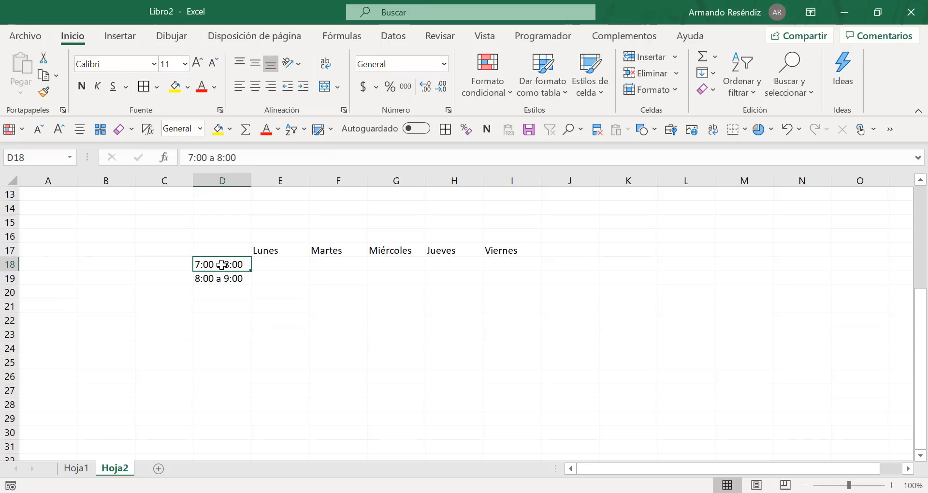
pyautogui.hotkey('shift', 'Down')
pyautogui.hotkey('shift', 'Down')
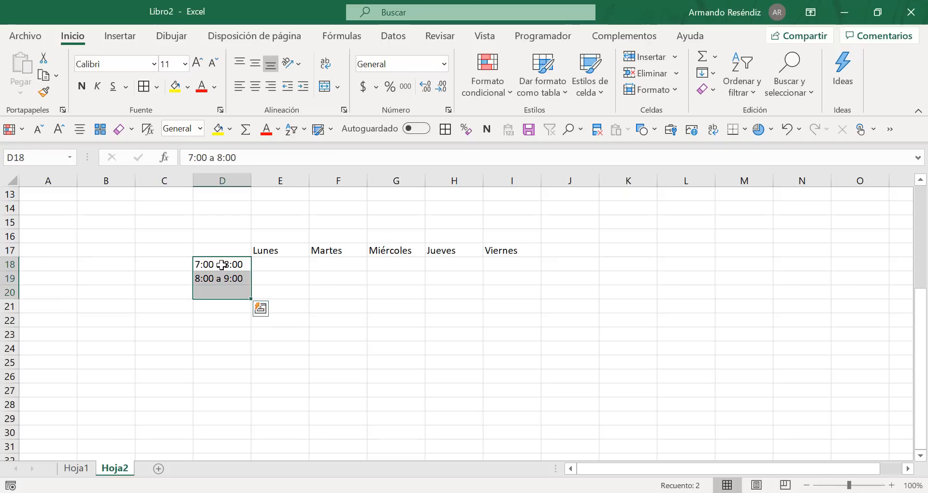
pyautogui.press('Delete')
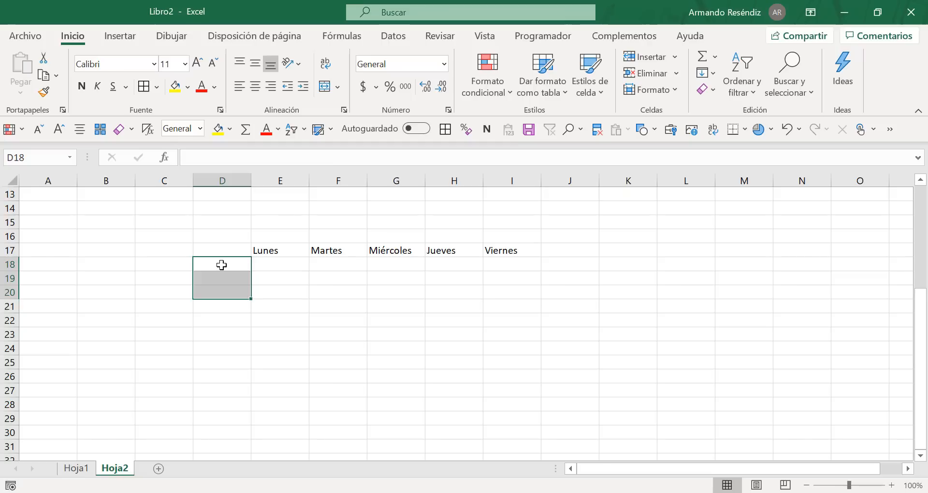
# Step: Apply all borders to the hour column cells D18:D28
pyautogui.press('Right')
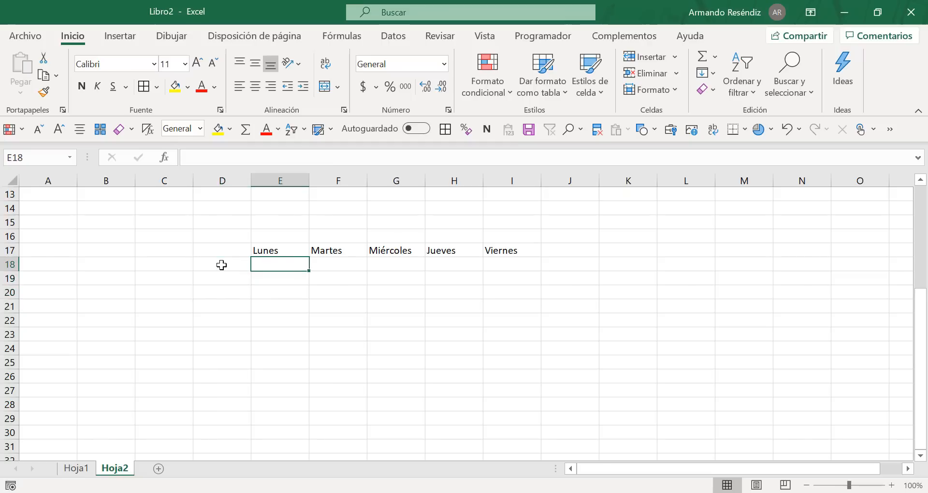
pyautogui.press('Left')
pyautogui.press('Left')
pyautogui.press('Left')
pyautogui.press('Right')
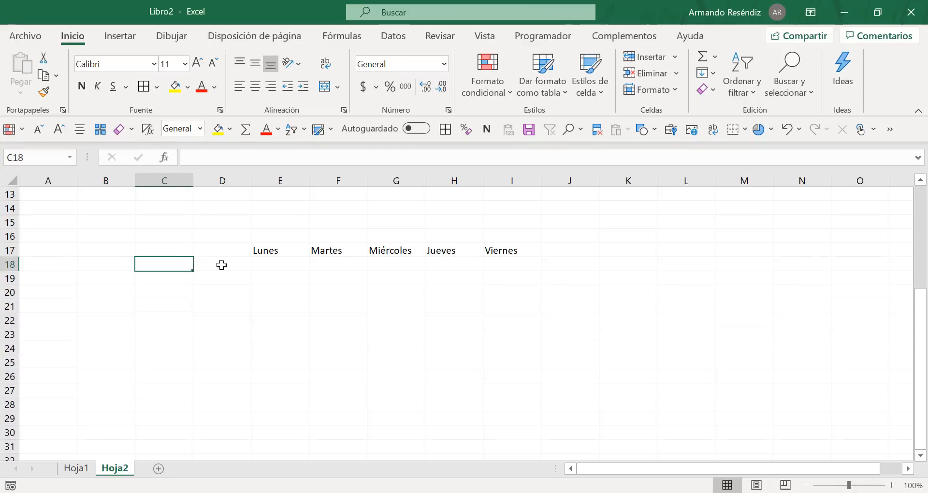
pyautogui.press('Left')
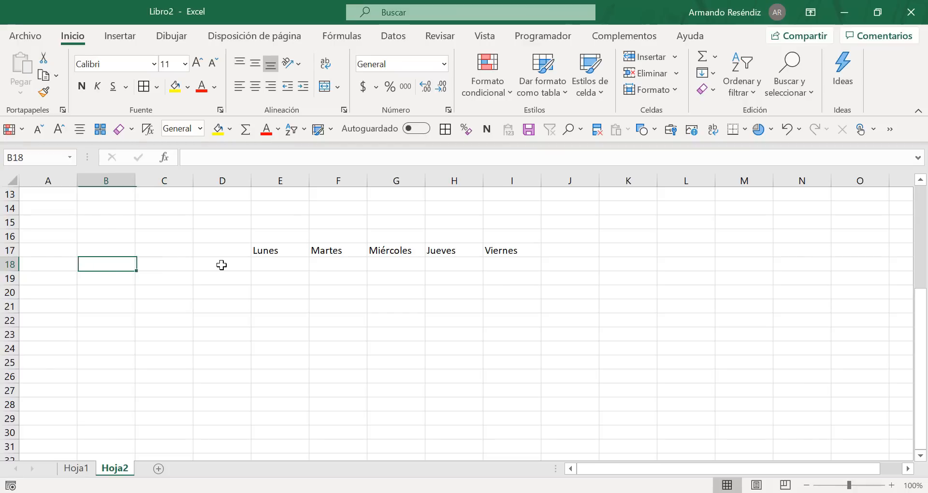
pyautogui.press('Right')
pyautogui.press('Left')
pyautogui.press('Right')
pyautogui.press('Right')
pyautogui.hotkey('shift', 'Down')
pyautogui.hotkey('shift', 'Down')
pyautogui.hotkey('shift', 'Down')
pyautogui.hotkey('shift', 'Down')
pyautogui.hotkey('shift', 'Down')
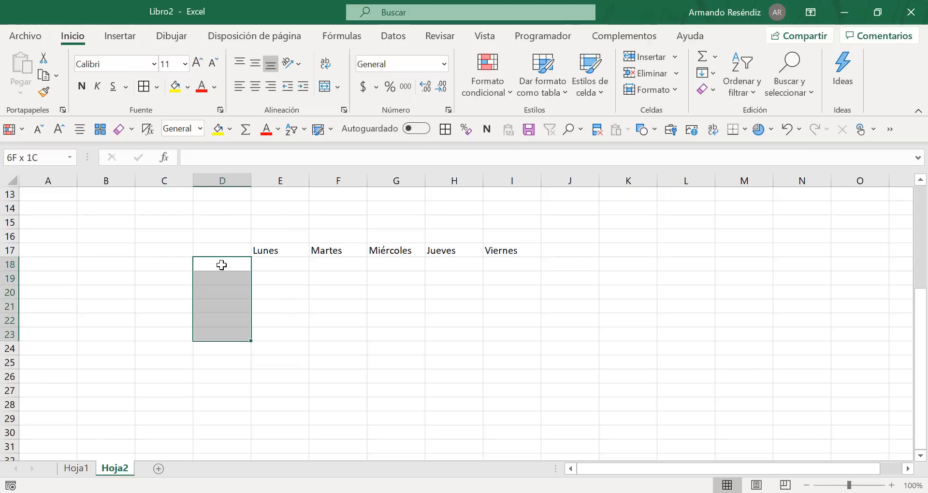
pyautogui.hotkey('shift', 'Down')
pyautogui.hotkey('shift', 'Down')
pyautogui.hotkey('shift', 'Down')
pyautogui.hotkey('shift', 'Down')
pyautogui.hotkey('shift', 'Down')
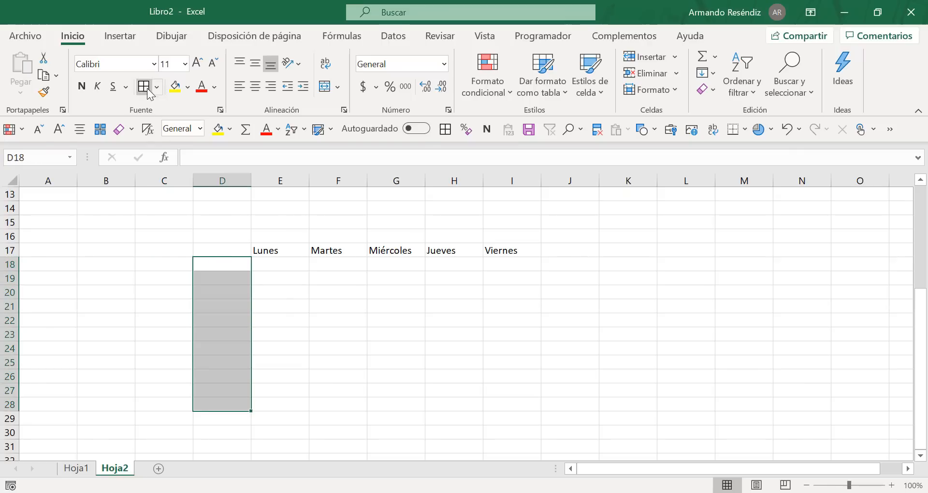
pyautogui.click(147, 89)
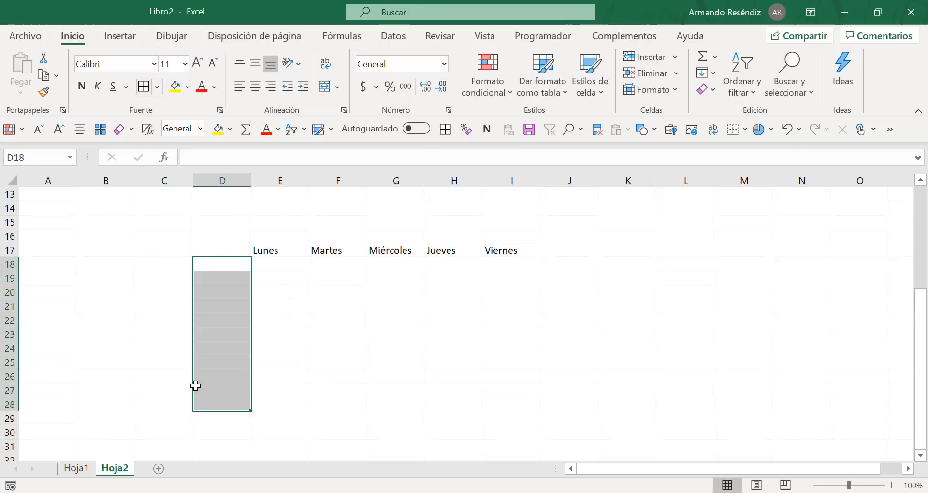
# Step: Enter the formula =FILA()-11 in cell B18 to generate the starting hour, and check it
pyautogui.click(100, 266)
pyautogui.write('=fila')
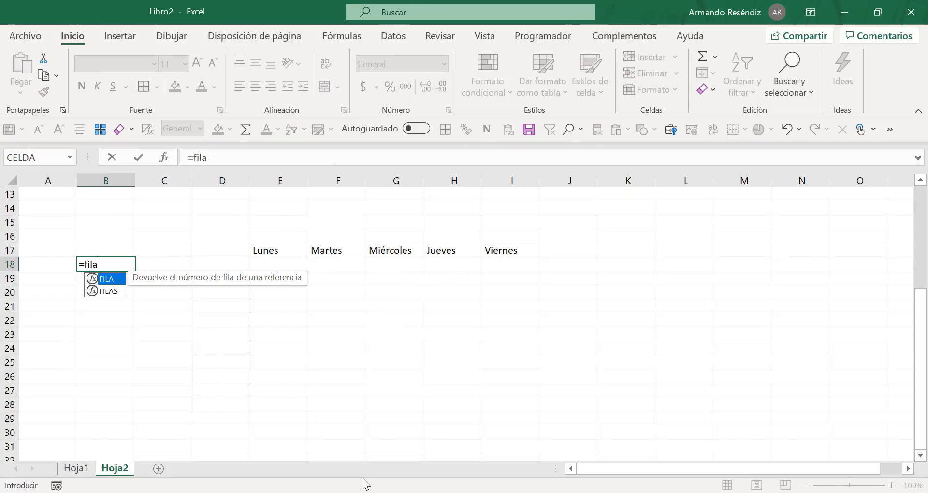
pyautogui.write('()')
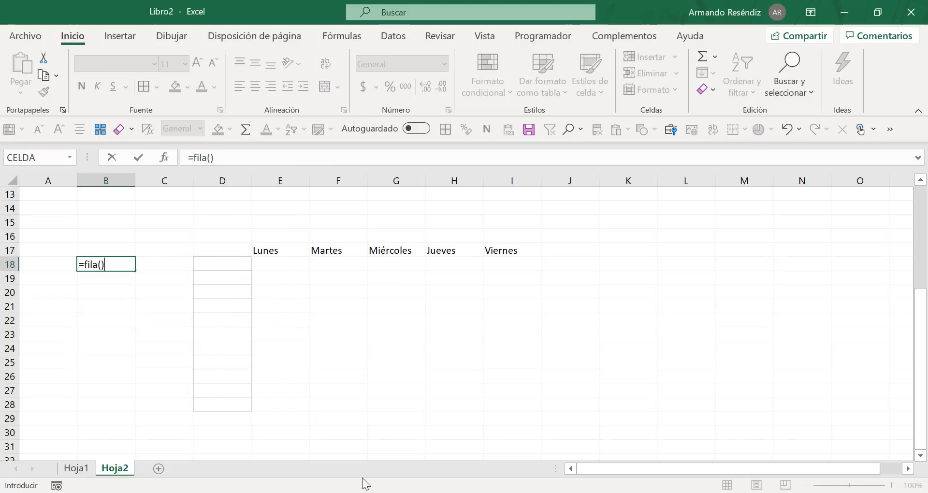
pyautogui.write('-11')
pyautogui.press('Return')
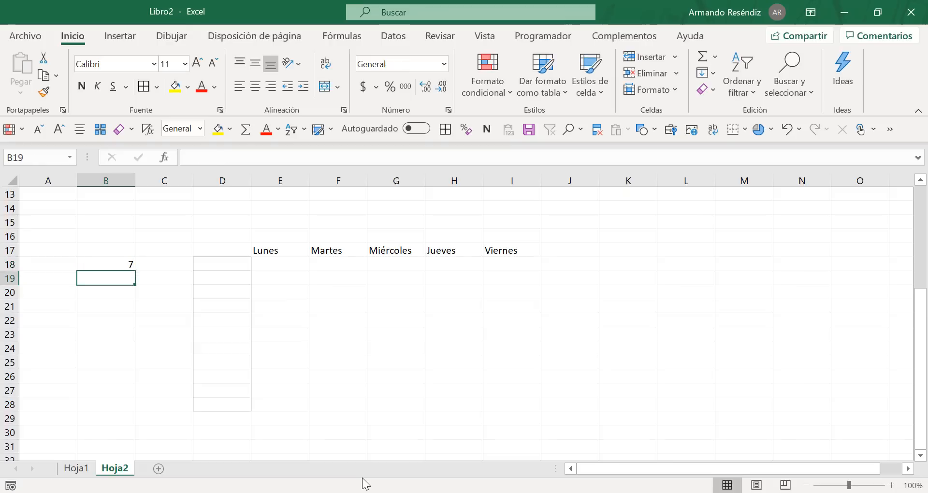
pyautogui.press('Up')
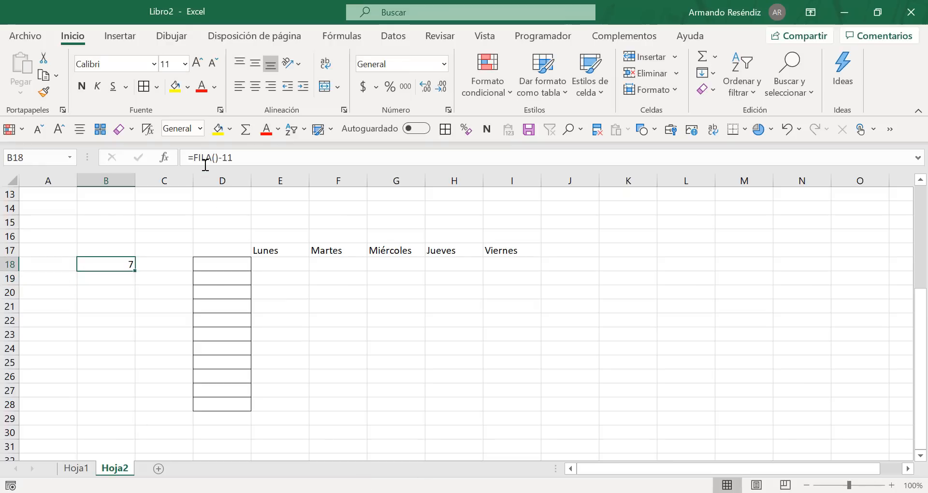
# Step: Enter the formula =B18+1 in cell C18 to generate the ending hour
pyautogui.press('Right')
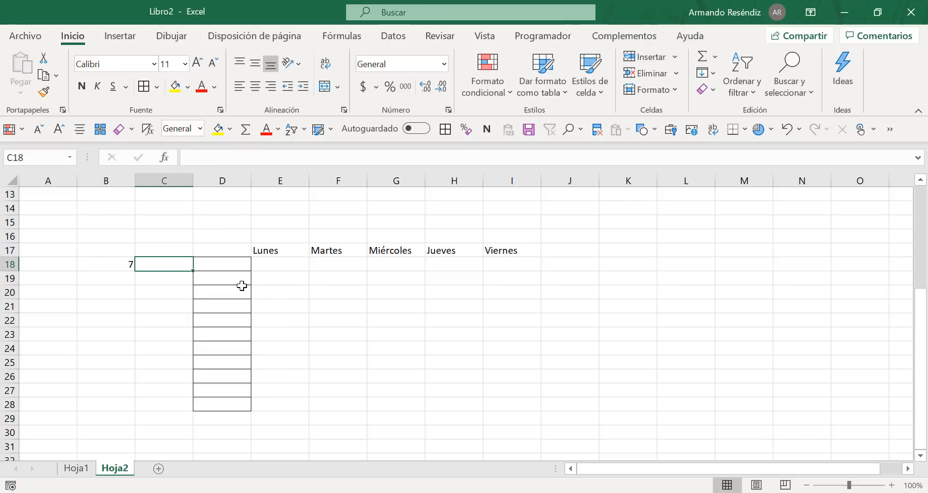
pyautogui.write('*')
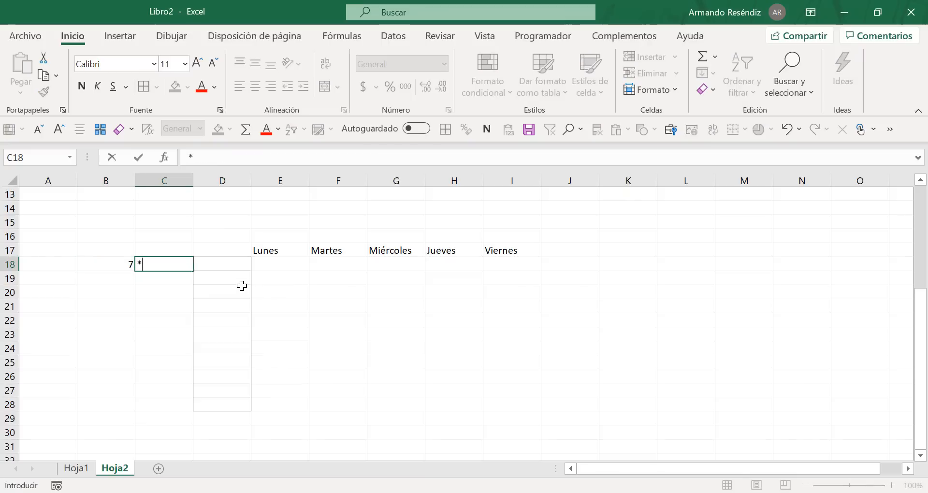
pyautogui.press('BackSpace')
pyautogui.write('=')
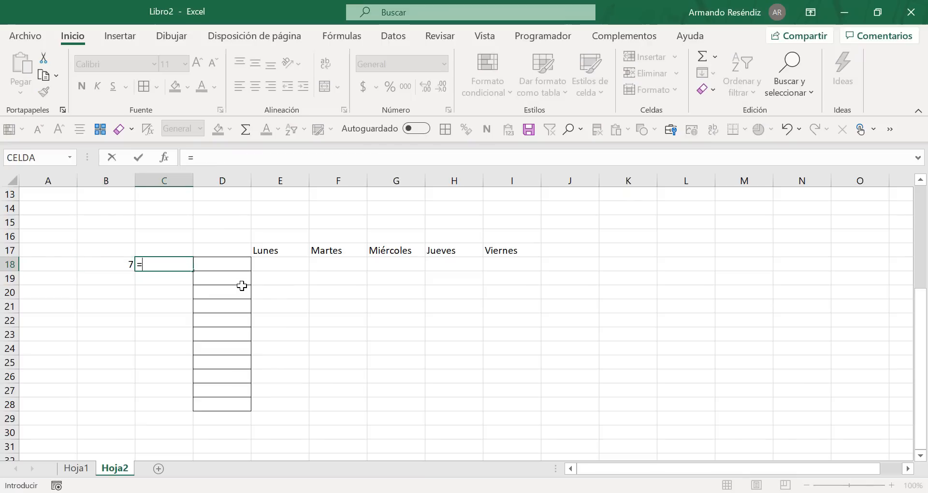
pyautogui.press('Left')
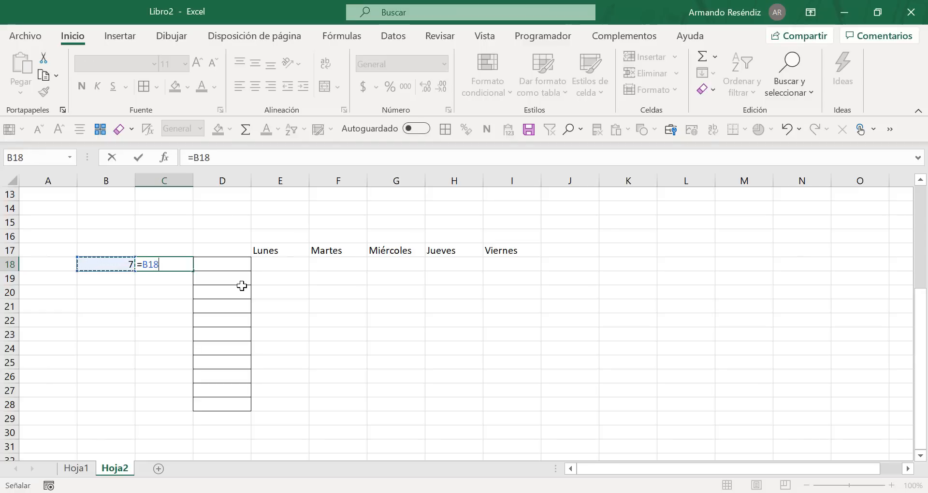
pyautogui.write('+1')
pyautogui.press('Return')
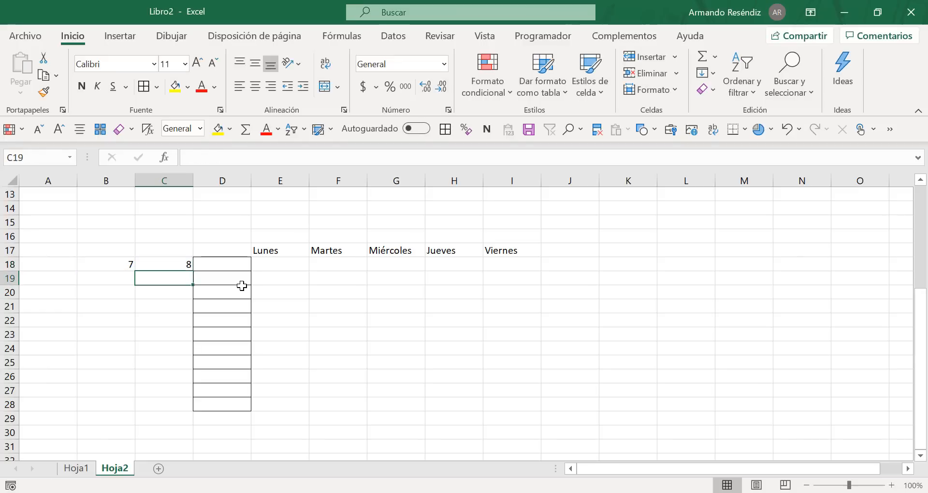
# Step: Fill the starting and ending hour formulas in B18:C18 down through row 27
pyautogui.press('Left')
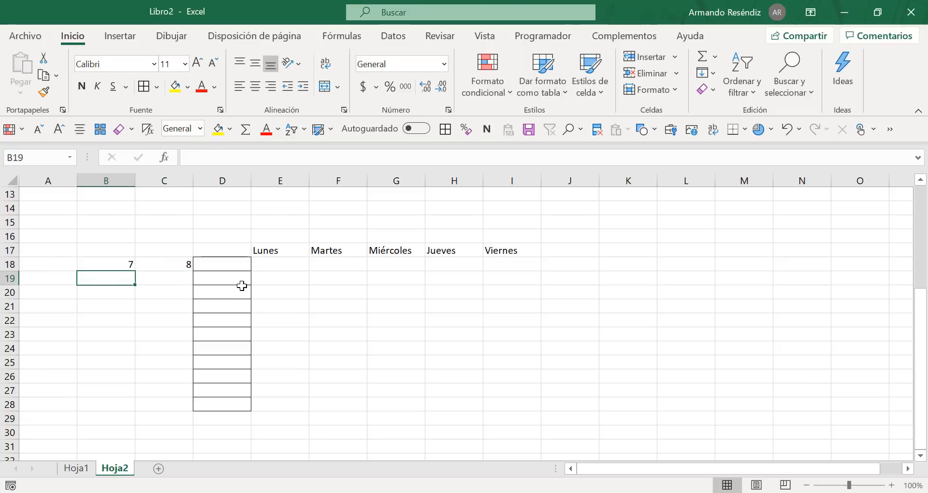
pyautogui.press('Up')
pyautogui.hotkey('shift', 'Right')
pyautogui.hotkey('shift', 'Down')
pyautogui.hotkey('shift', 'Down')
pyautogui.hotkey('shift', 'Down')
pyautogui.hotkey('shift', 'Down')
pyautogui.hotkey('shift', 'Down')
pyautogui.hotkey('shift', 'Down')
pyautogui.hotkey('shift', 'Down')
pyautogui.hotkey('shift', 'Down')
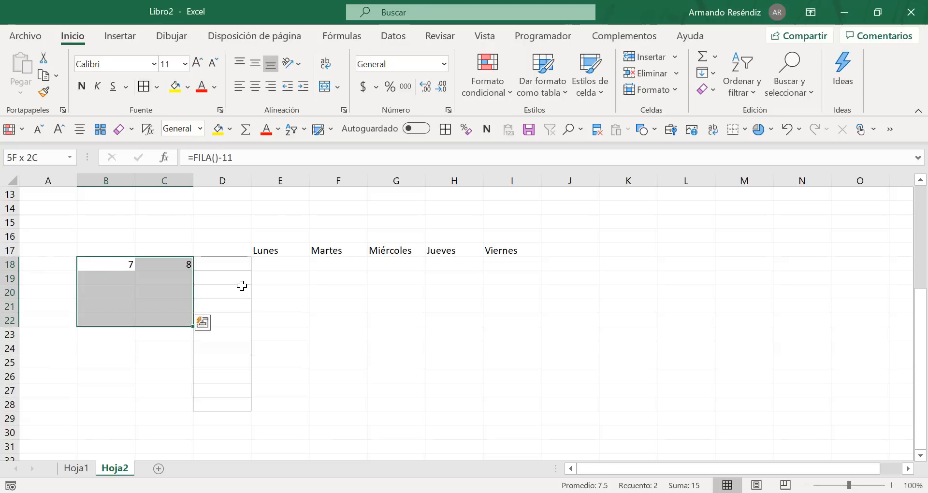
pyautogui.hotkey('ctrl', 'j')
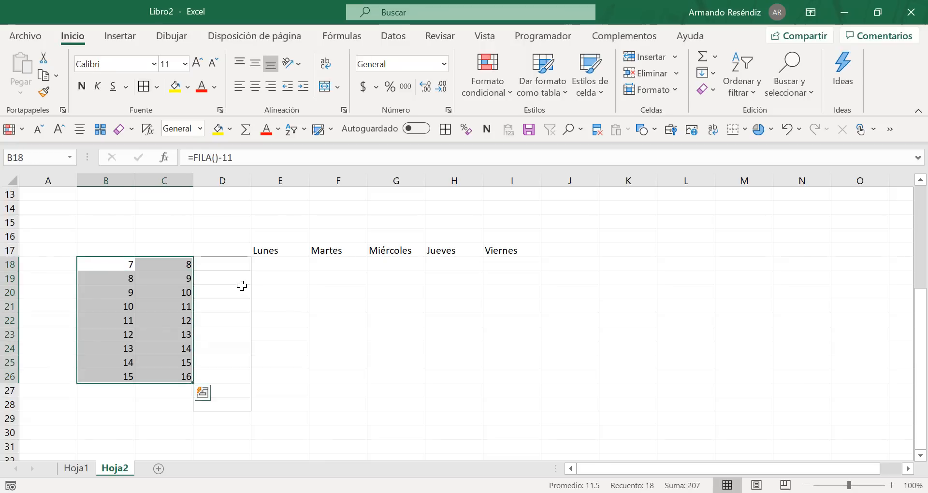
pyautogui.hotkey('shift', 'Down')
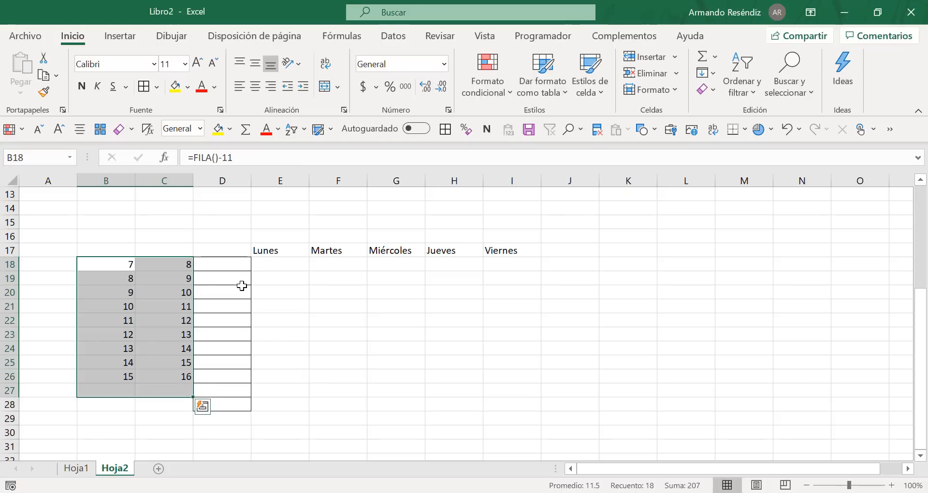
pyautogui.hotkey('ctrl', 'j')
# Step: Enter the formula =CONCATENAR(B18,":00 a",C18,":00") in cell D18 to build the hour range text
pyautogui.press('Right')
pyautogui.press('Right')
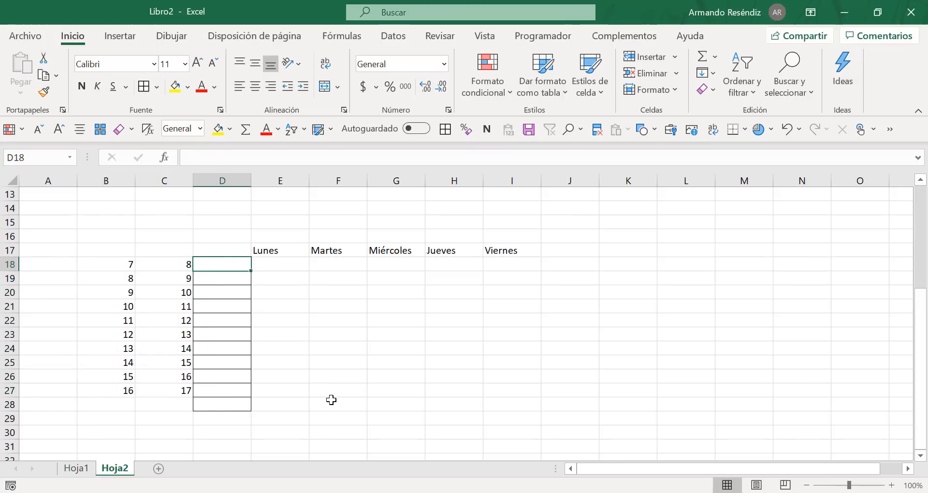
pyautogui.write('=')
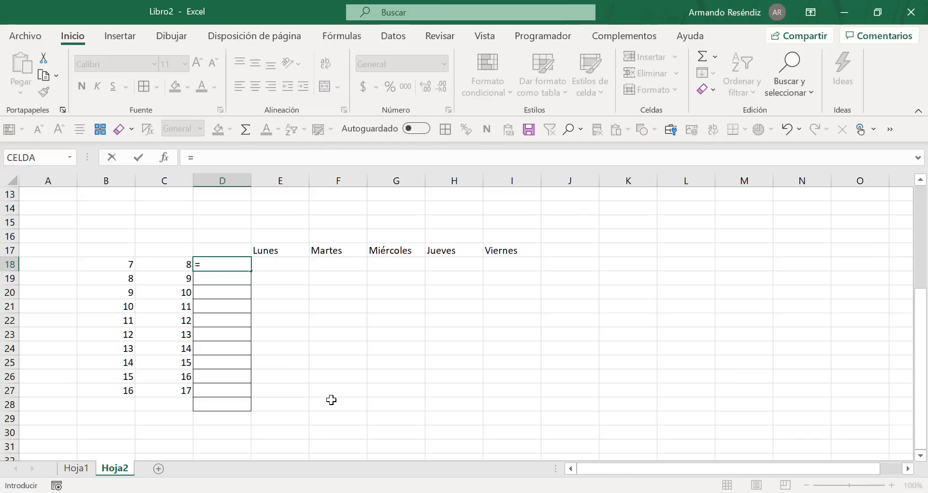
pyautogui.write('concate')
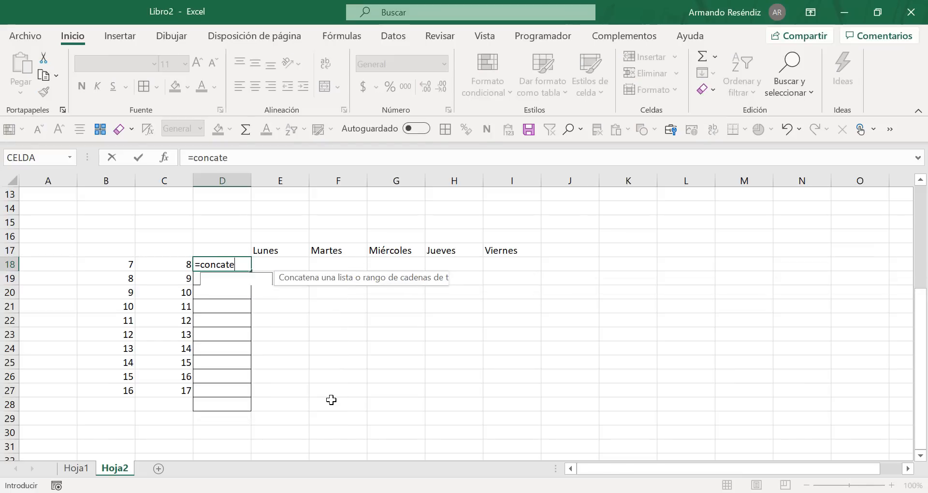
pyautogui.write('nar(')
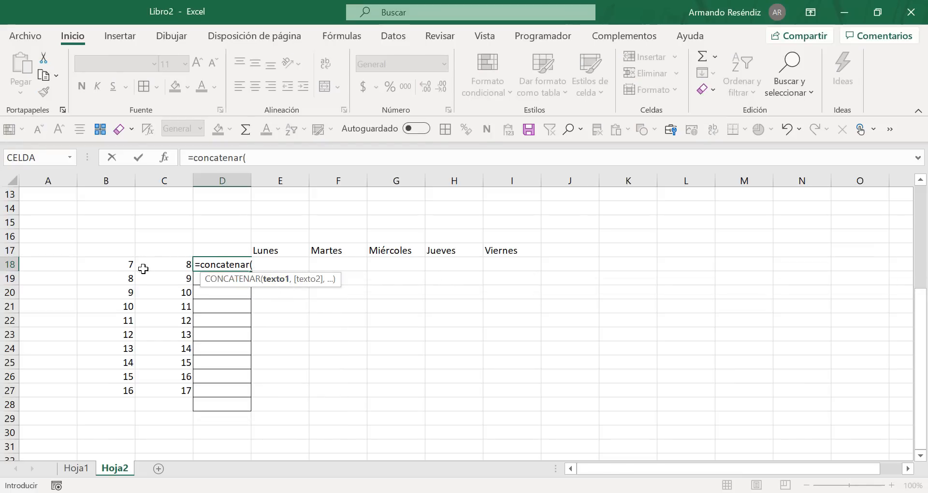
pyautogui.click(129, 265)
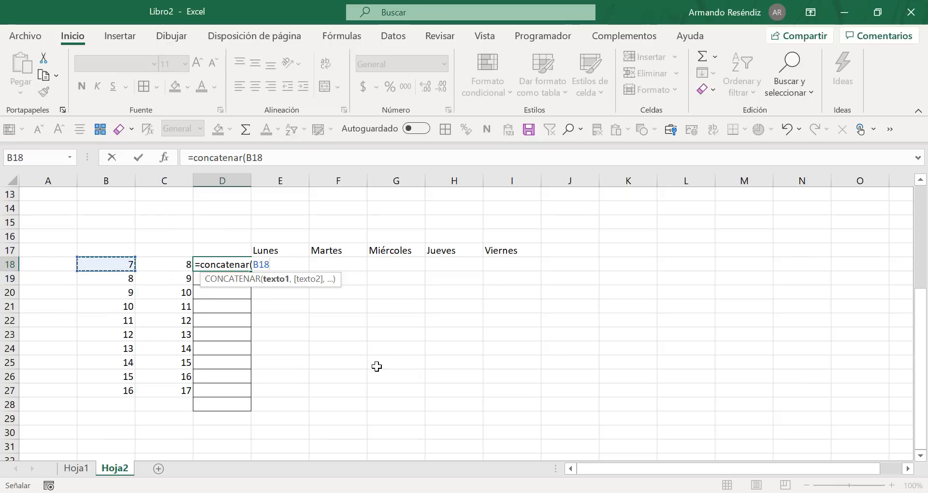
pyautogui.write(',')
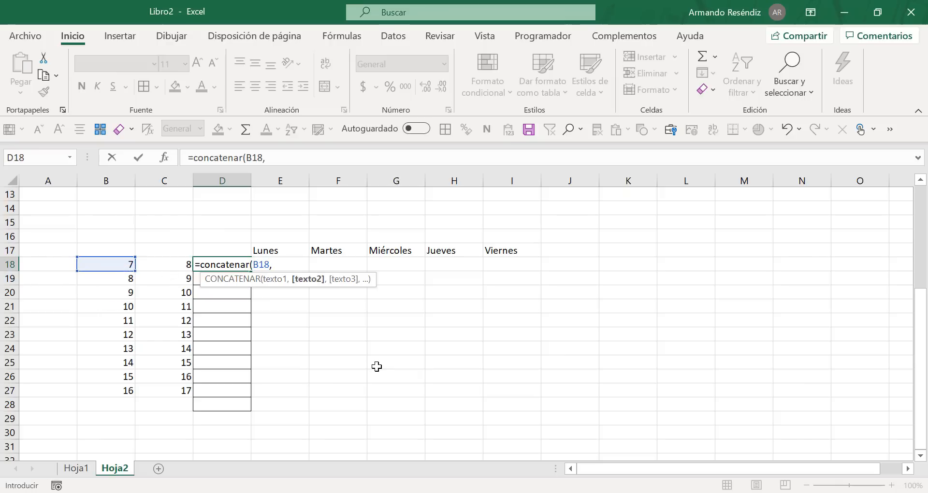
pyautogui.write('"')
pyautogui.write(';')
pyautogui.write(':')
pyautogui.write('00')
pyautogui.write('a')
pyautogui.write(',')
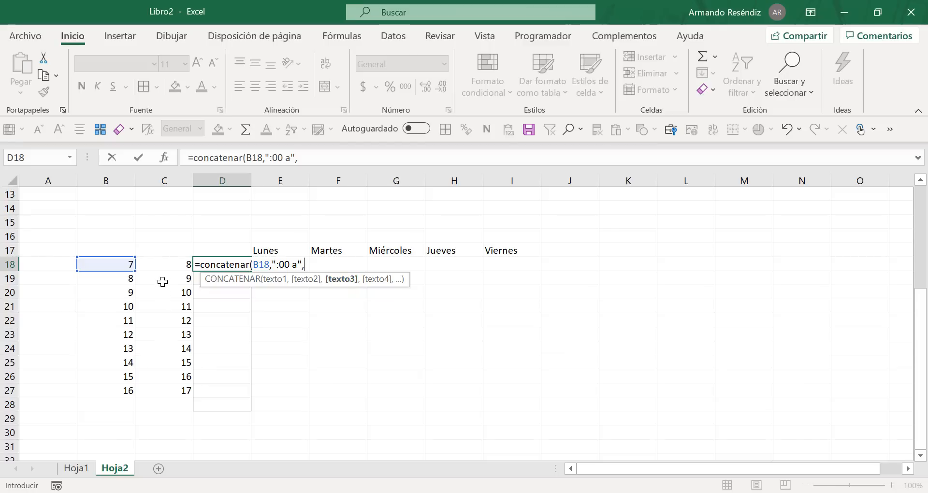
pyautogui.click(167, 265)
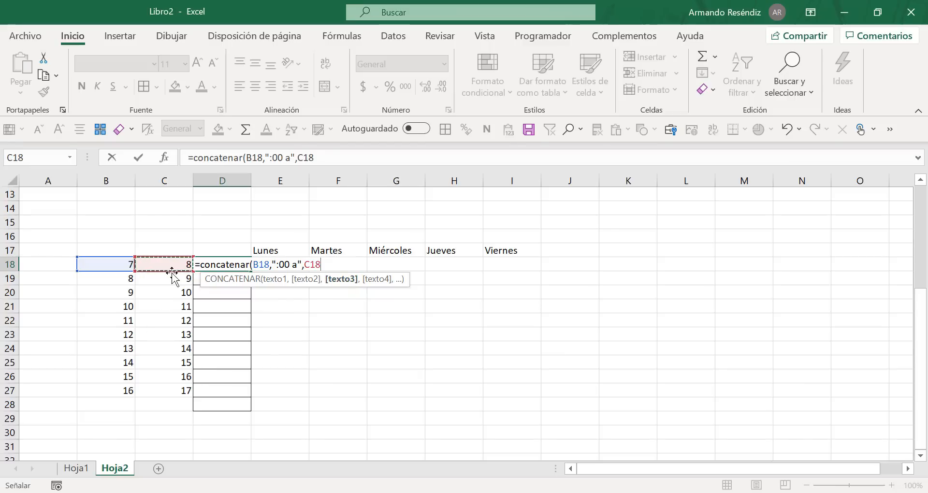
pyautogui.write(',')
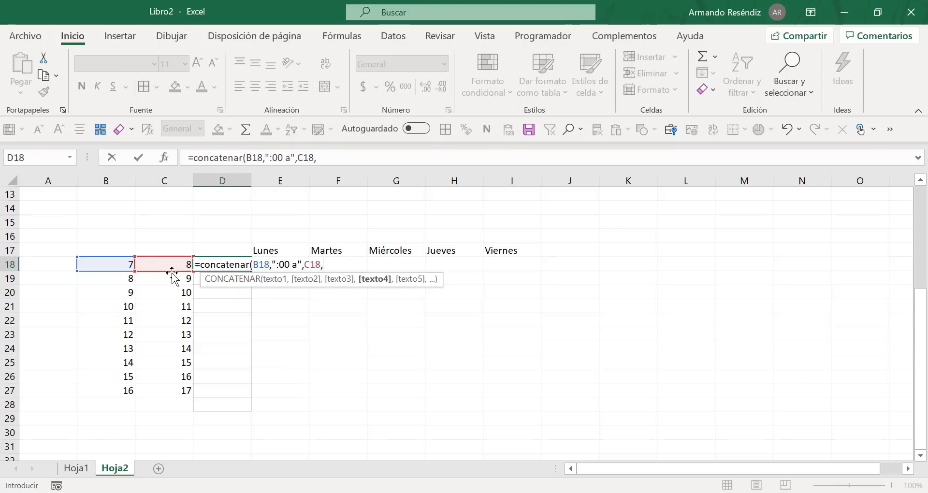
pyautogui.write('":00")')
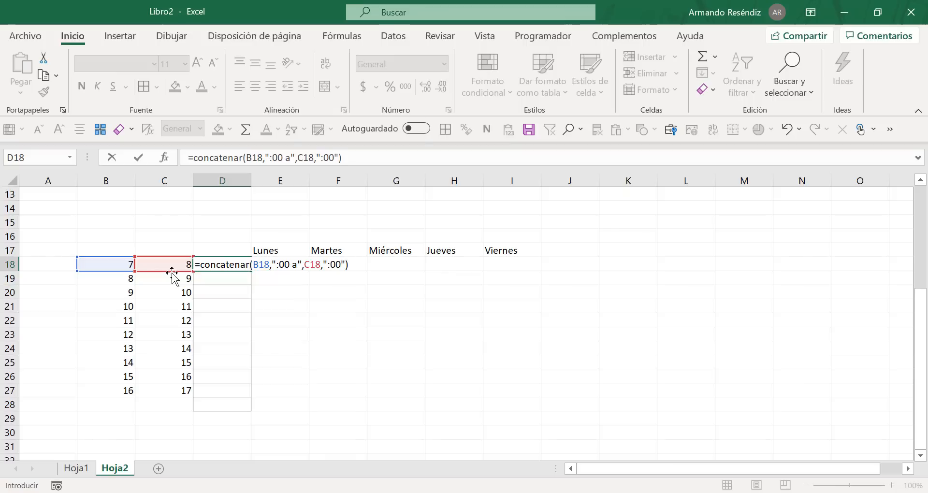
pyautogui.press('Return')
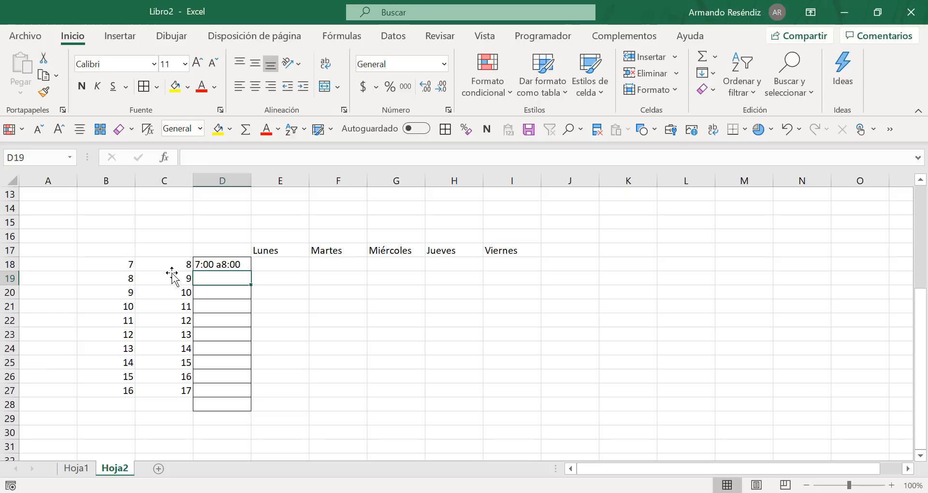
# Step: Add a space after the "a" in D18's formula so its text argument reads ":00 a "
pyautogui.click(224, 263)
pyautogui.click(303, 158)
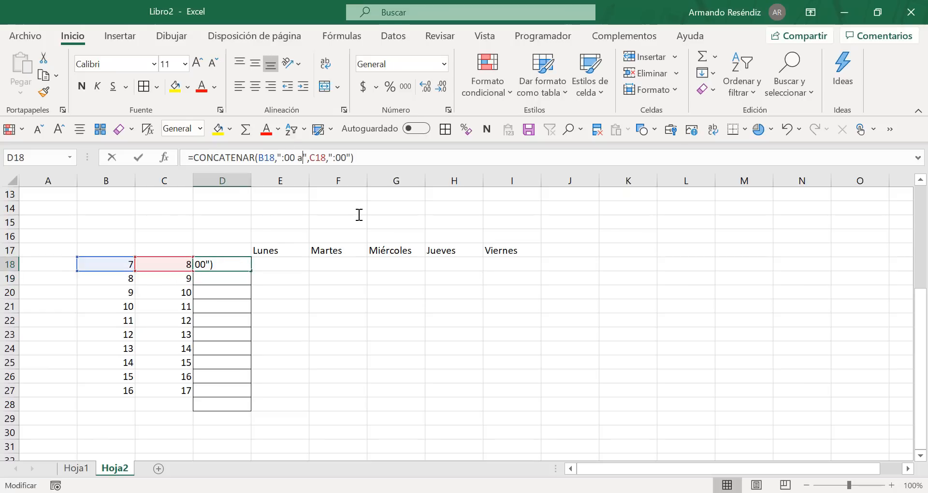
pyautogui.hotkey('ctrl', 'Return')
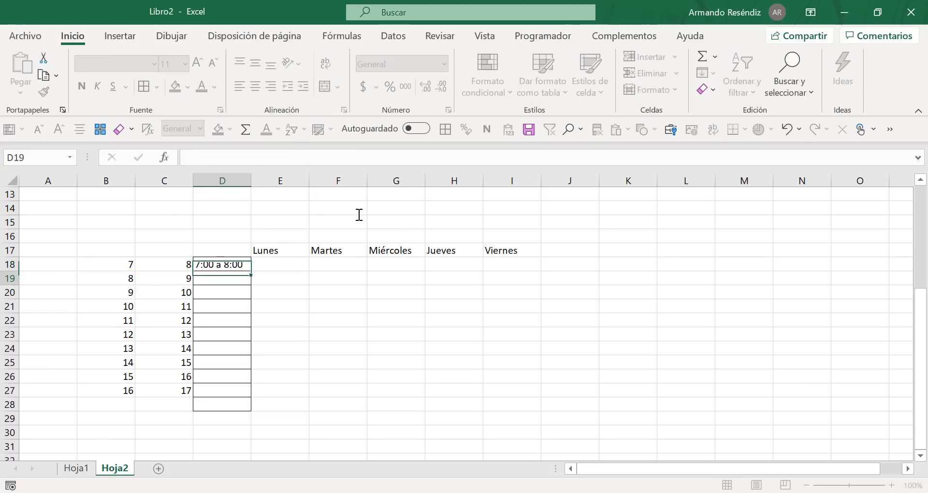
# Step: Fill the D18 formula down through D27 and widen column D to fit the hour ranges
pyautogui.doubleClick(250, 271)
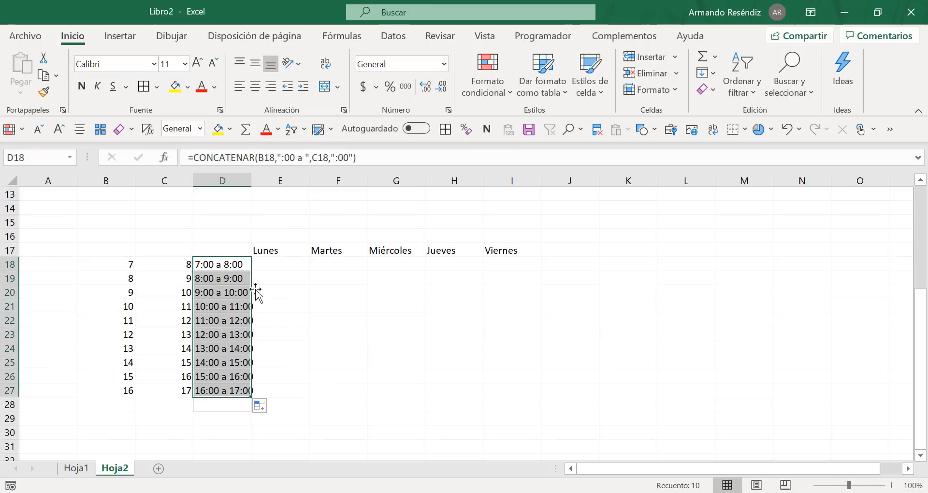
pyautogui.moveTo(251, 182); pyautogui.dragTo(257, 180)
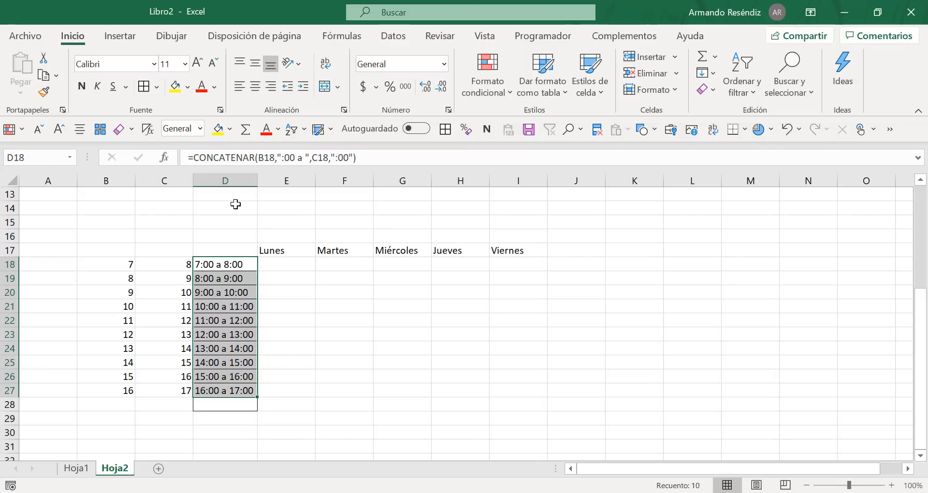
pyautogui.click(290, 323)
pyautogui.moveTo(227, 264); pyautogui.dragTo(547, 391)
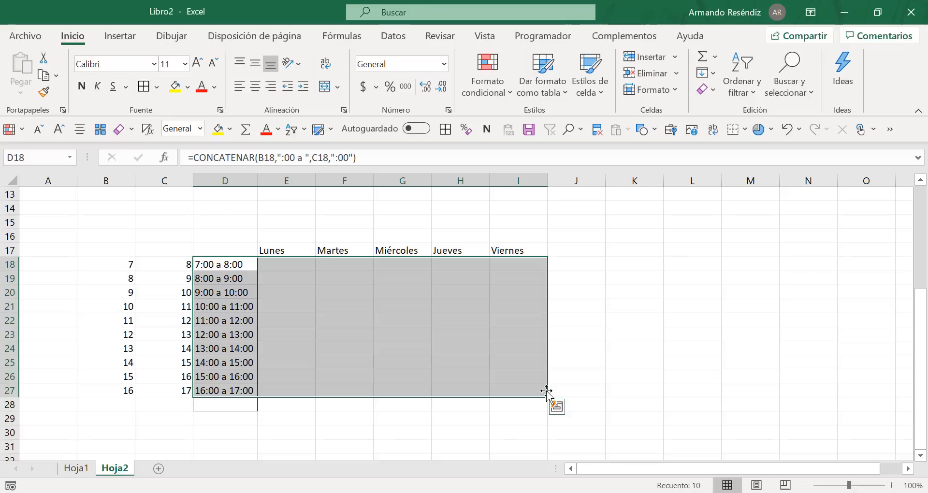
# Step: Fill the formulas in B27:D27 down through row 36 to extend the hours
pyautogui.scroll(-1, 449, 327)
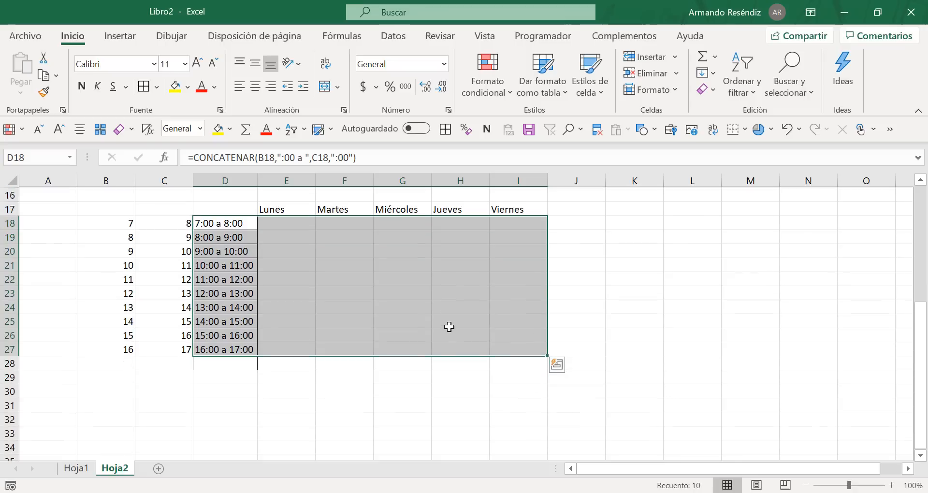
pyautogui.scroll(-1, 449, 326)
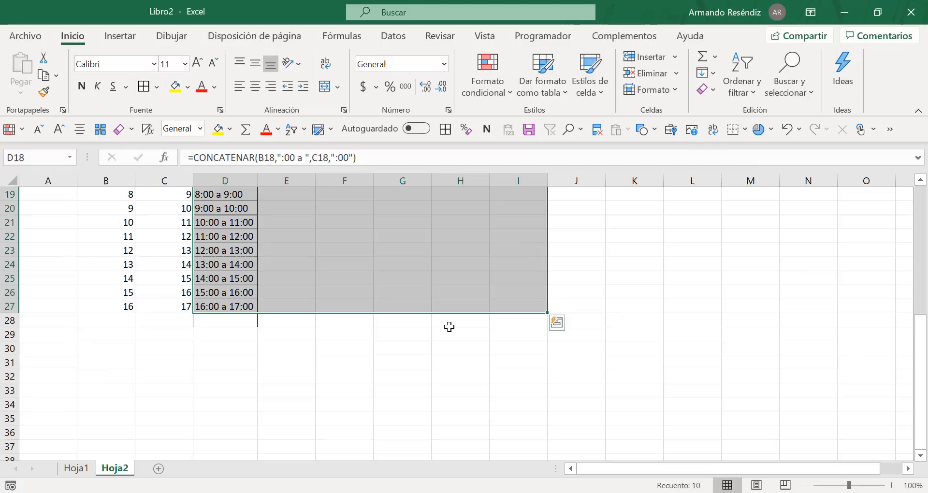
pyautogui.click(116, 306)
pyautogui.hotkey('shift', 'Right')
pyautogui.hotkey('shift', 'Right')
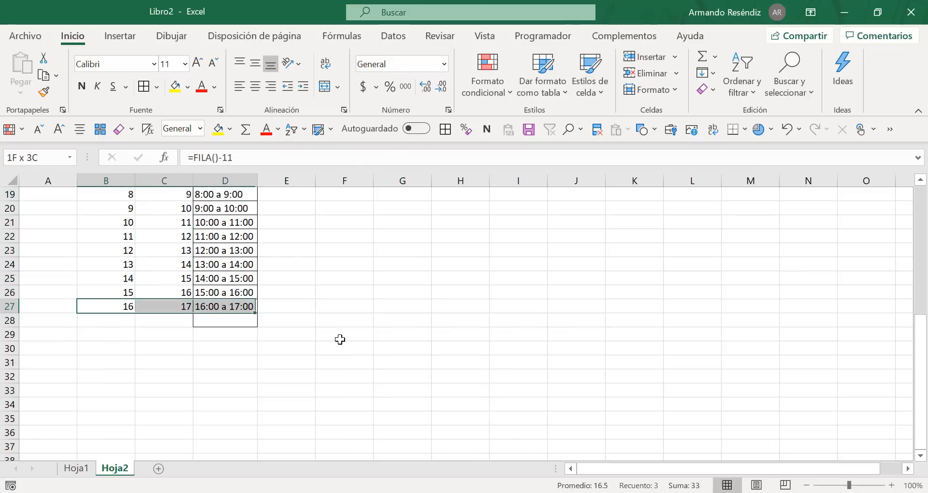
pyautogui.hotkey('shift', 'Right')
pyautogui.hotkey('shift', 'Left')
pyautogui.hotkey('shift', 'Down')
pyautogui.hotkey('shift', 'Down')
pyautogui.hotkey('shift', 'Down')
pyautogui.hotkey('shift', 'Down')
pyautogui.hotkey('shift', 'Down')
pyautogui.hotkey('shift', 'Down')
pyautogui.hotkey('shift', 'Down')
pyautogui.hotkey('shift', 'Down')
pyautogui.hotkey('shift', 'Down')
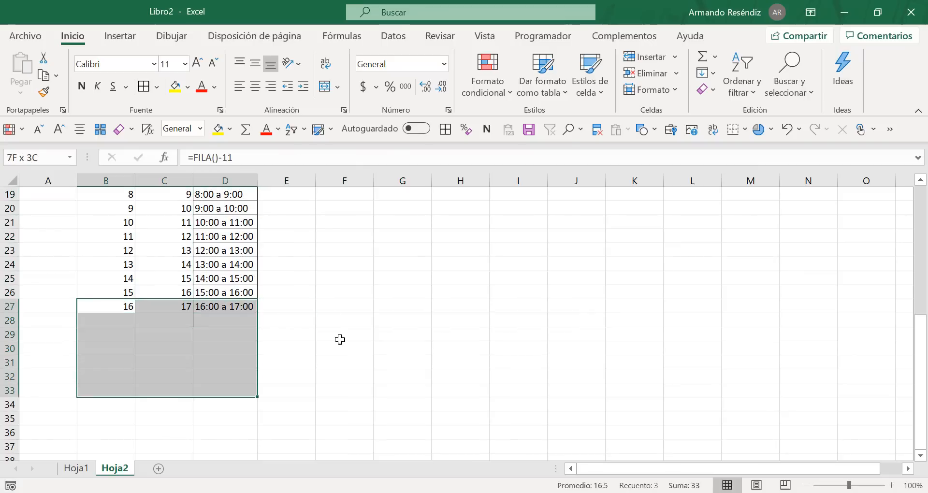
pyautogui.hotkey('ctrl', 'j')
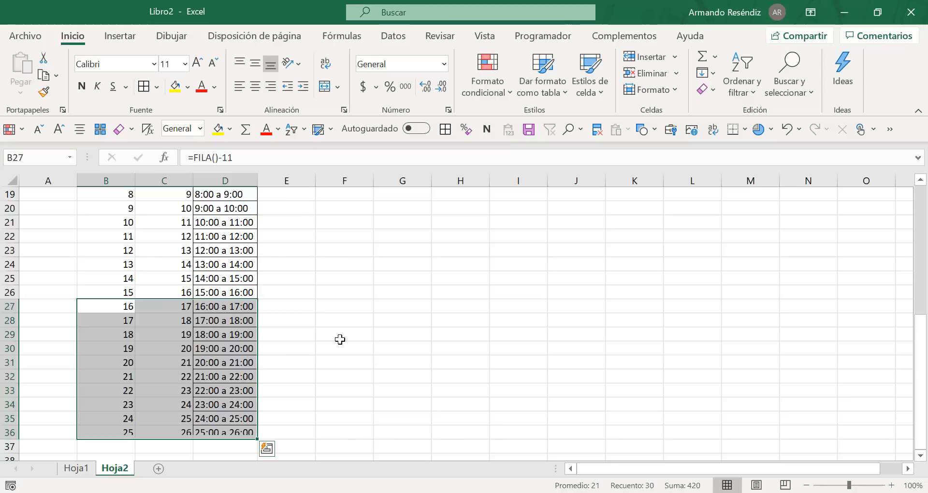
pyautogui.scroll(-1, 161, 414)
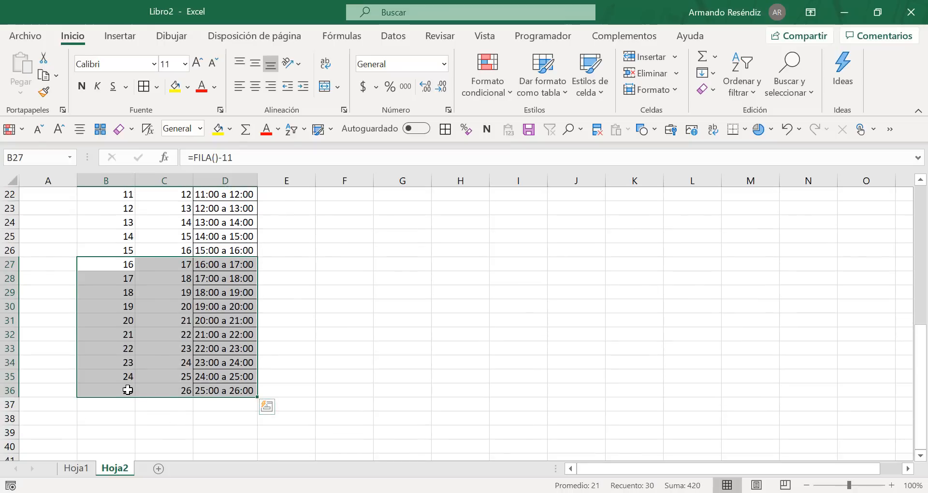
# Step: Clear cells B35:D37 to remove the hours beyond 24:00, and check the formula in D34
pyautogui.moveTo(124, 390); pyautogui.dragTo(242, 406)
pyautogui.press('Delete')
pyautogui.scroll(3, 240, 379)
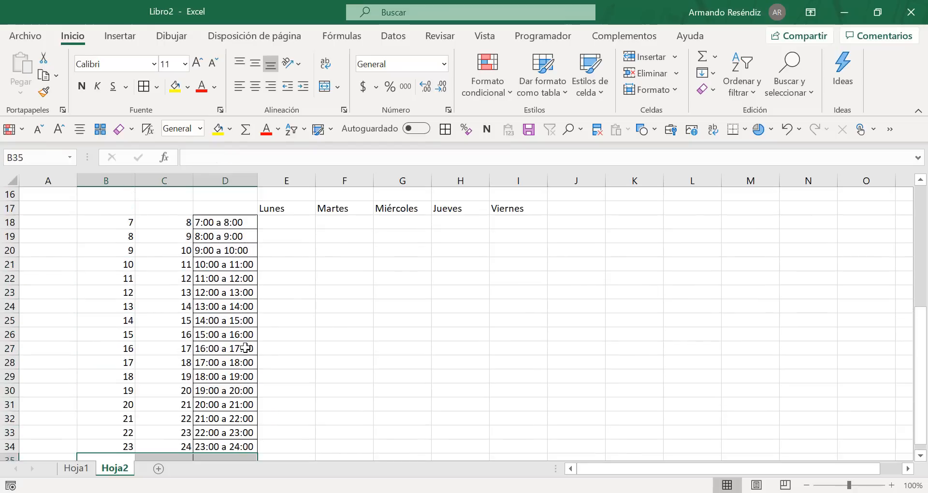
pyautogui.scroll(-2, 202, 368)
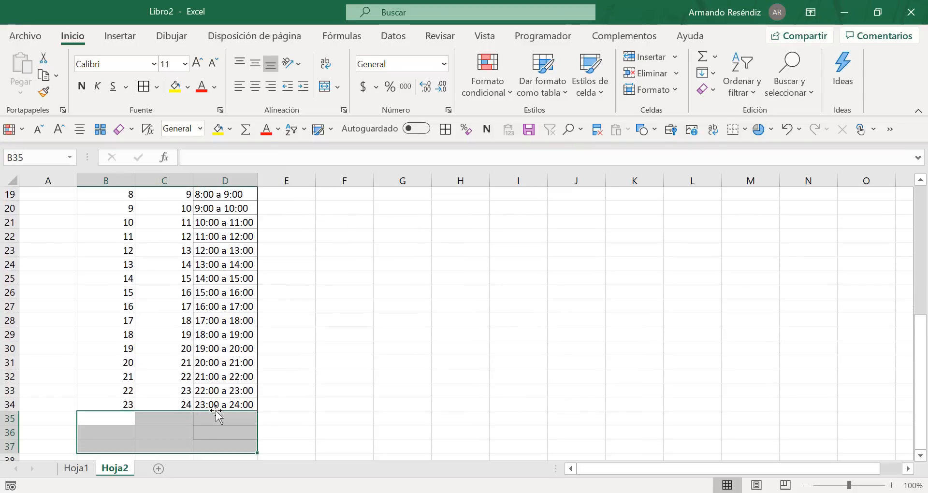
pyautogui.click(229, 403)
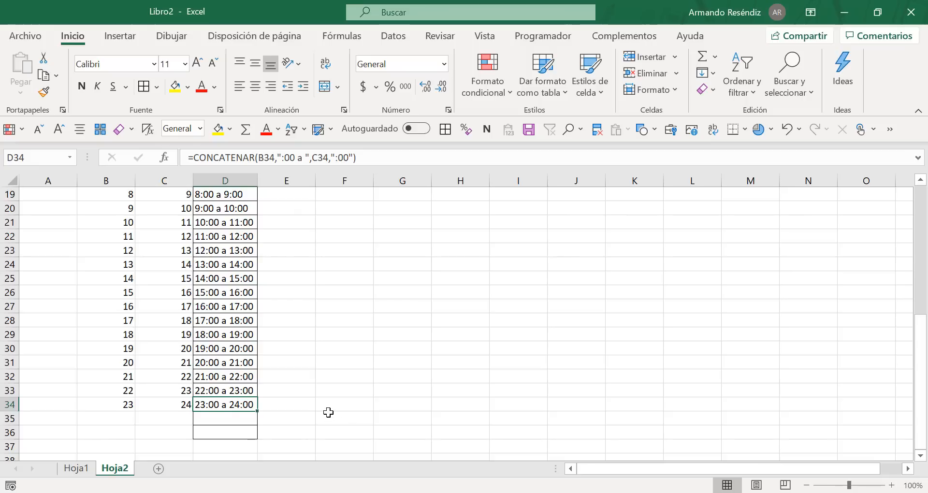
# Step: Fill the column B formulas in rows 27 to 36 rightward through column F
pyautogui.scroll(1, 328, 411)
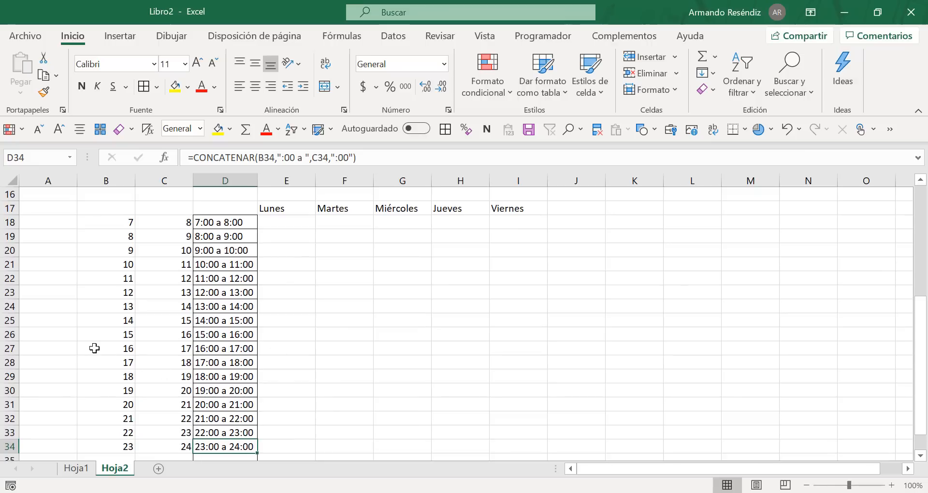
pyautogui.moveTo(94, 348); pyautogui.dragTo(369, 462)
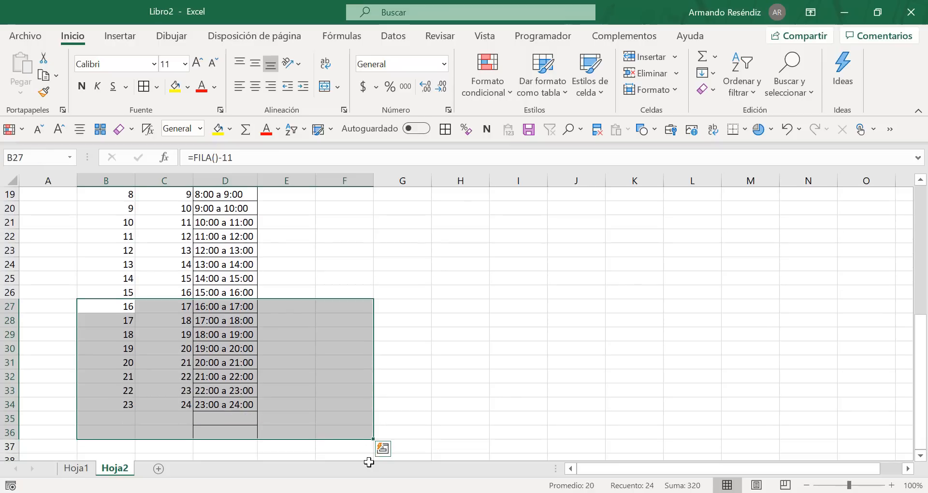
pyautogui.hotkey('ctrl', 'd')
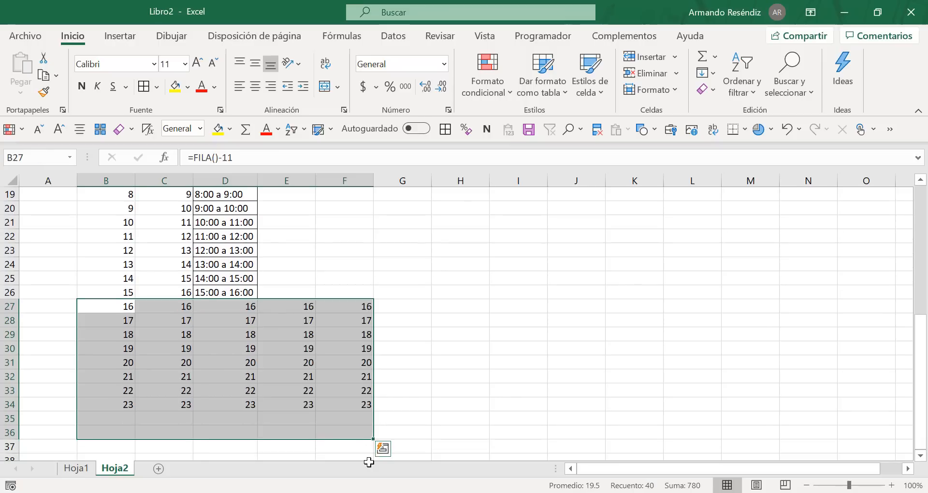
# Step: Clear the contents of cells A27:H35 below the 15:00 a 16:00 row
pyautogui.click(59, 308)
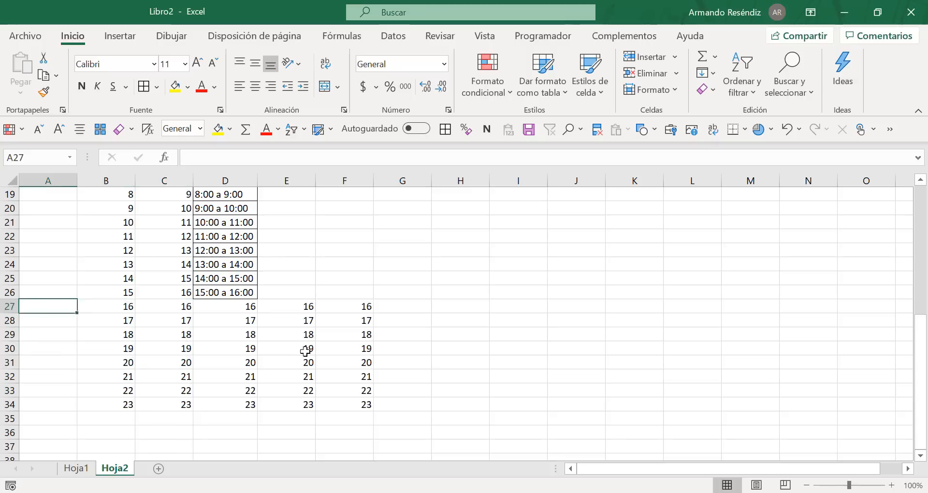
pyautogui.moveTo(305, 351); pyautogui.dragTo(444, 415)
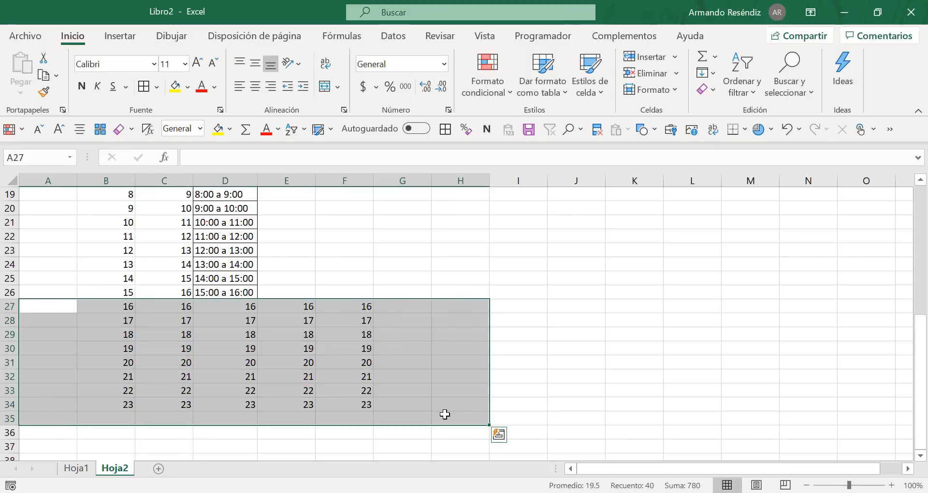
pyautogui.press('Delete')
pyautogui.scroll(2, 416, 369)
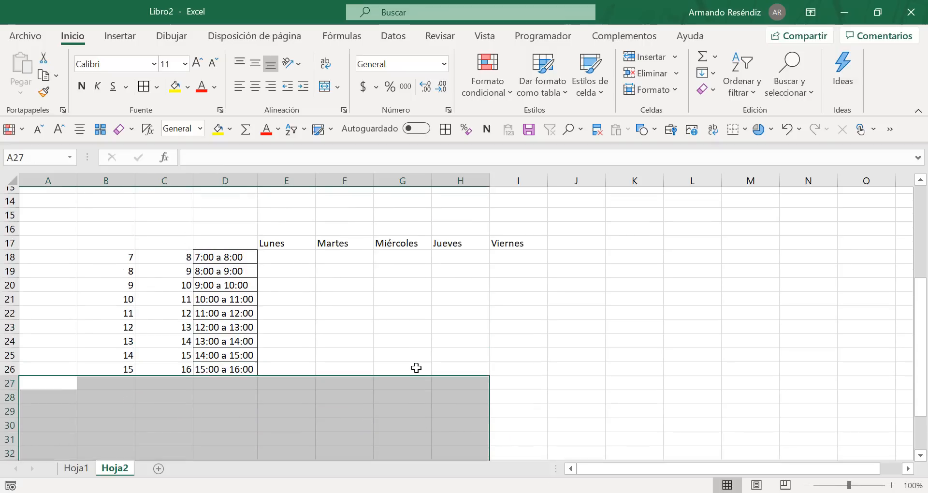
# Step: Consult the function syntax explanation on the web page in the browser and return to the Libro2 workbook
pyautogui.click(411, 319)
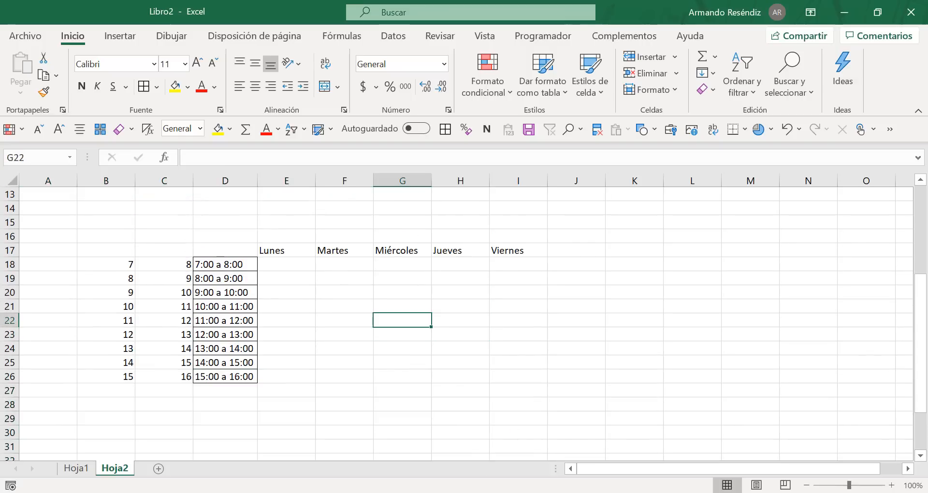
pyautogui.hotkey('alt', 'Tab')
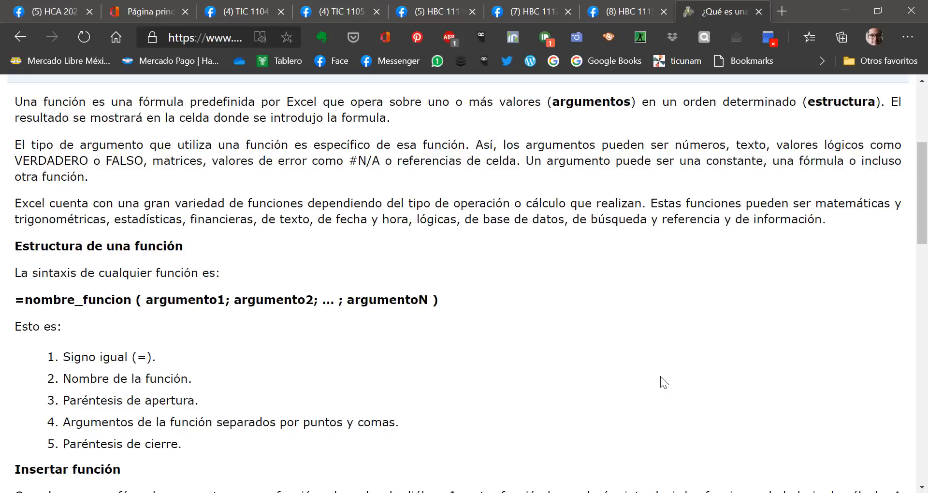
pyautogui.hotkey('alt', 'Tab')
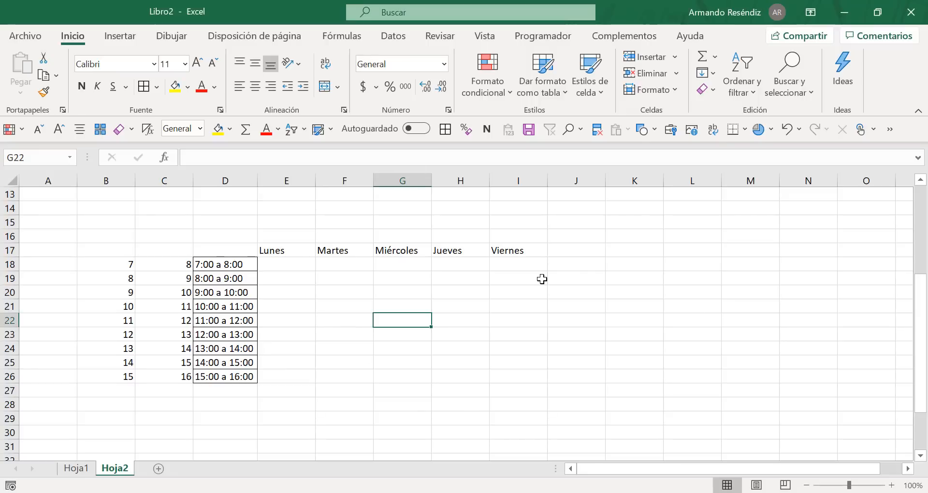
pyautogui.click(542, 279)
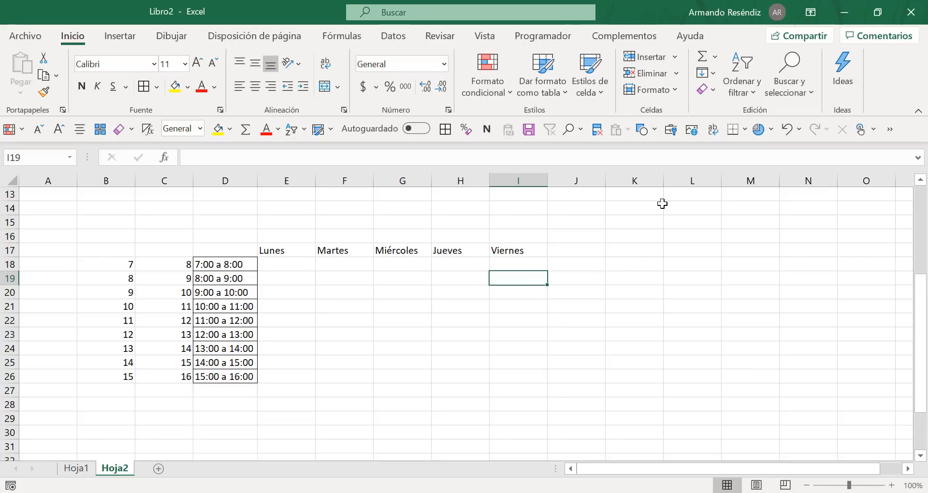
# Step: Browse the function library's categories, including Texto, Matemáticas y trigonométricas, Financieras and Fecha y hora, and examine the functions each one offers
pyautogui.click(338, 39)
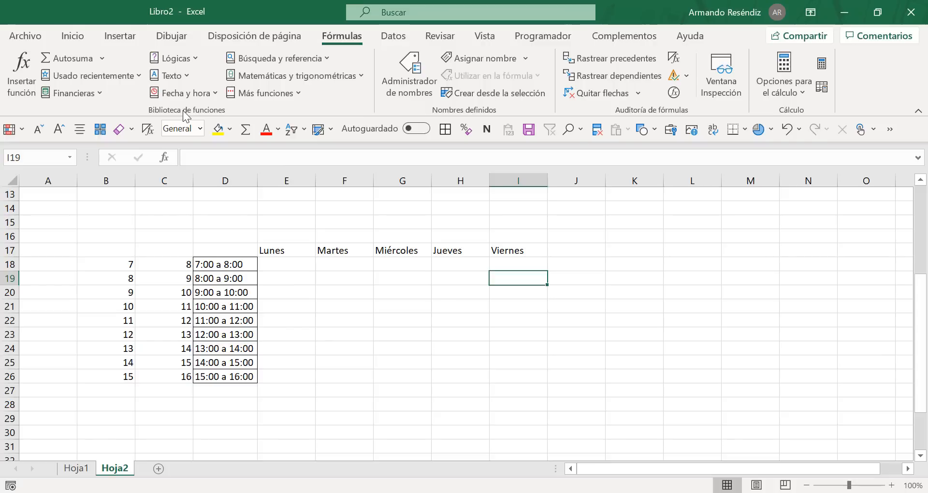
pyautogui.click(186, 75)
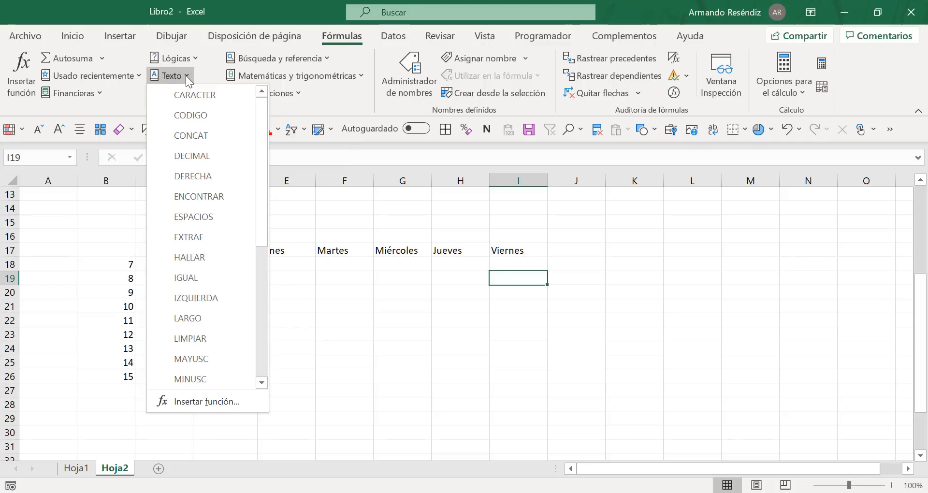
pyautogui.scroll(-1, 264, 213)
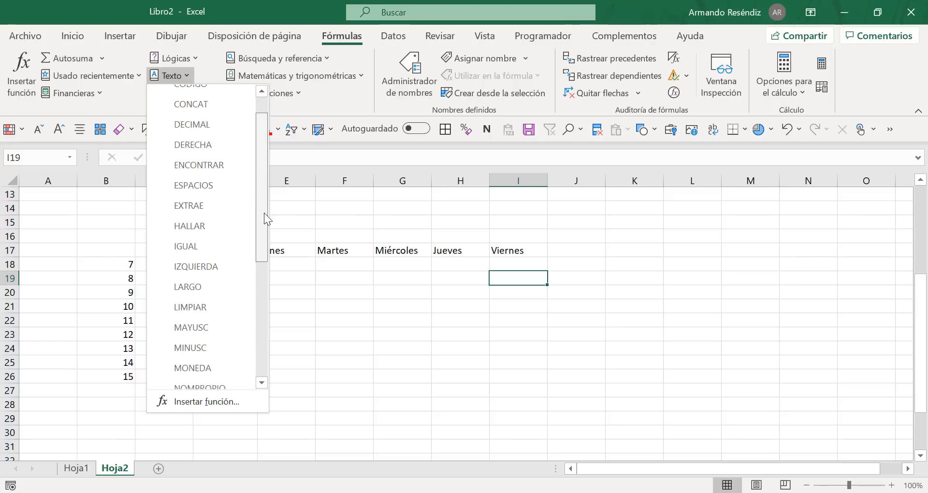
pyautogui.moveTo(264, 213); pyautogui.dragTo(280, 161)
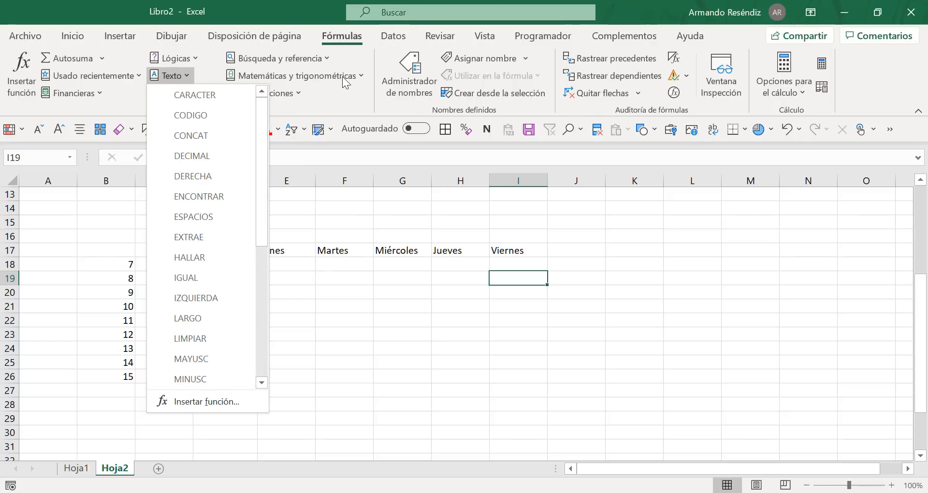
pyautogui.click(358, 74)
pyautogui.click(360, 75)
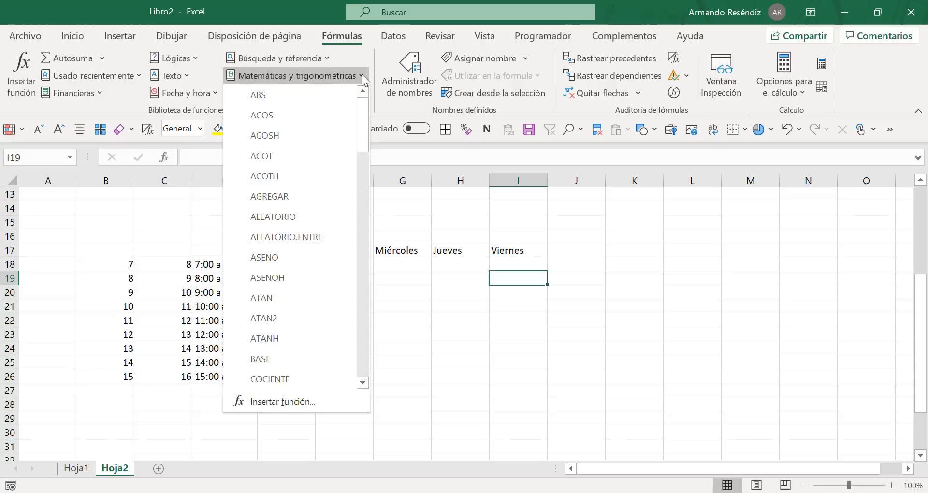
pyautogui.scroll(-8, 343, 244)
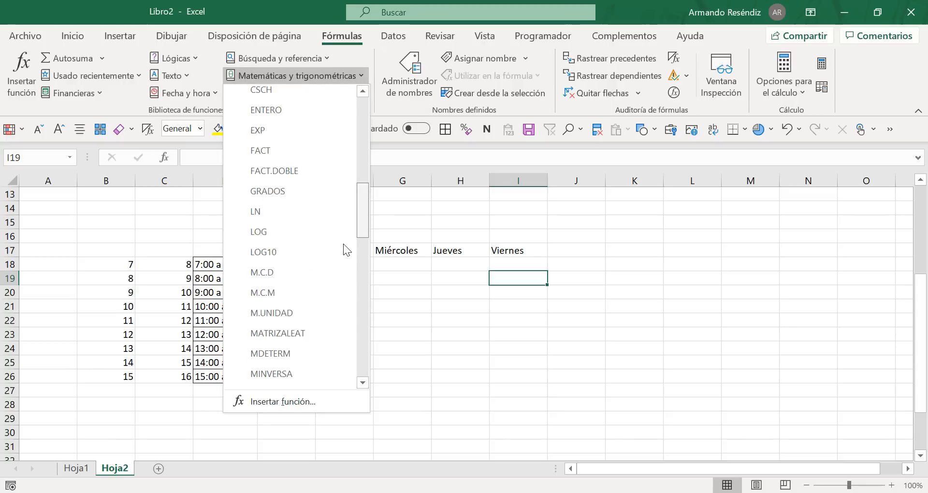
pyautogui.scroll(-9, 340, 300)
pyautogui.scroll(15, 338, 332)
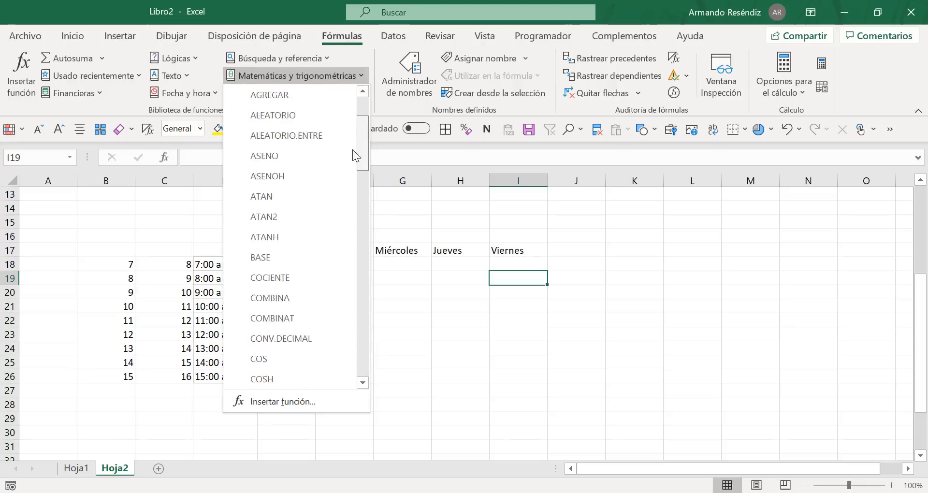
pyautogui.scroll(2, 353, 153)
pyautogui.click(102, 95)
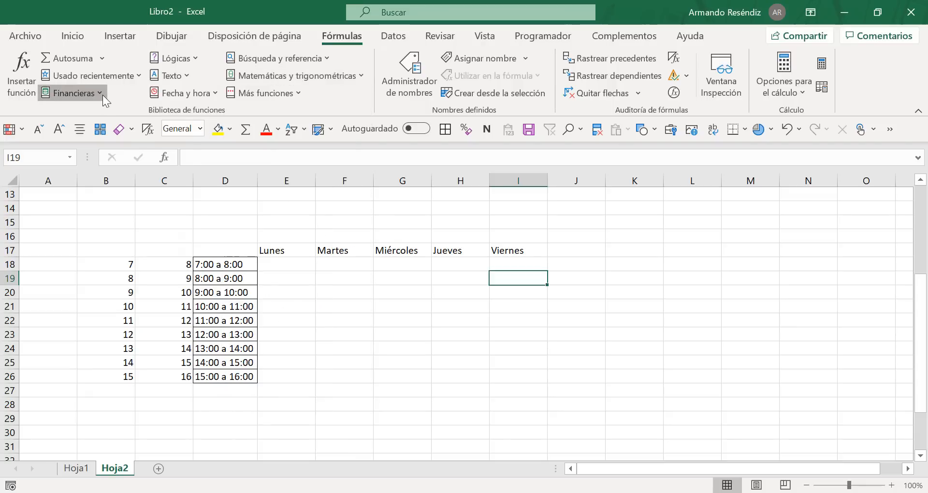
pyautogui.click(103, 95)
pyautogui.click(214, 90)
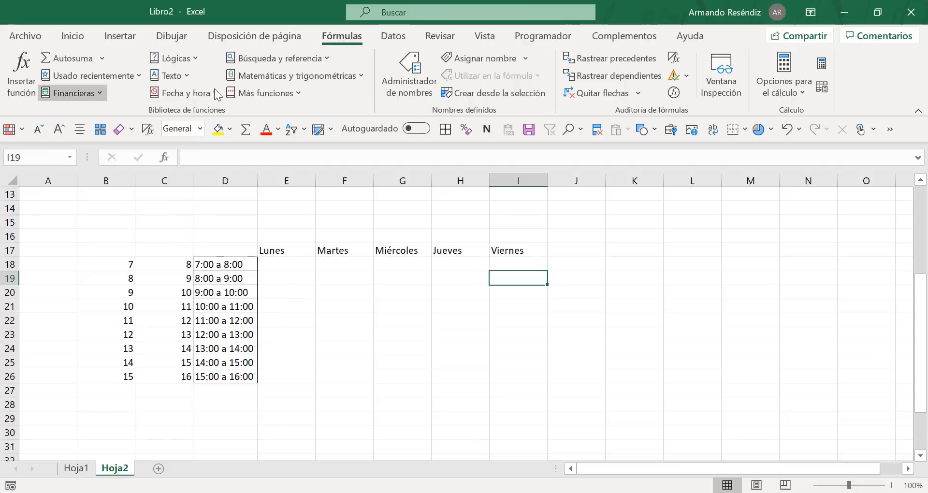
pyautogui.click(214, 90)
pyautogui.moveTo(272, 176)
pyautogui.mouseDown()
pyautogui.moveTo(283, 294)
pyautogui.moveTo(276, 159)
pyautogui.mouseUp()
pyautogui.click(413, 281)
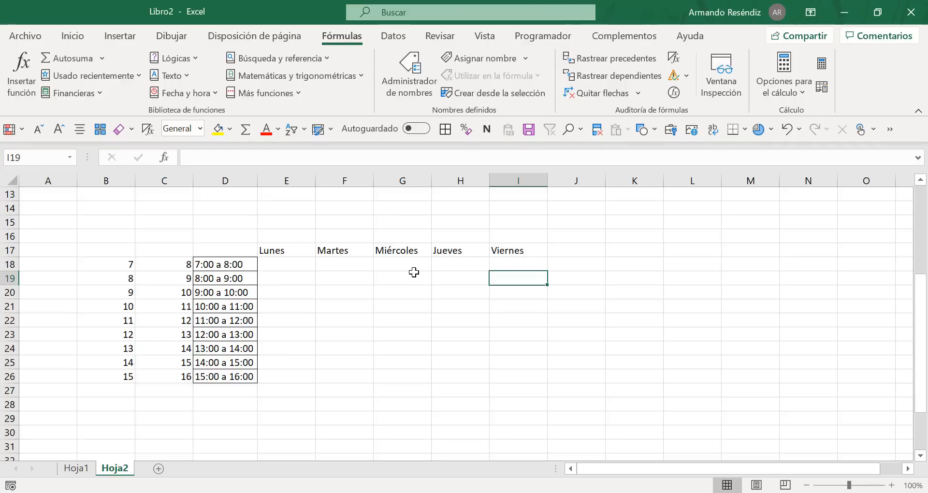
# Step: Switch to the 2020_1 workbook's HORARIOS sheet and select the Monday classes of group 1111 in E41:E46
pyautogui.hotkey('alt', 'Tab')
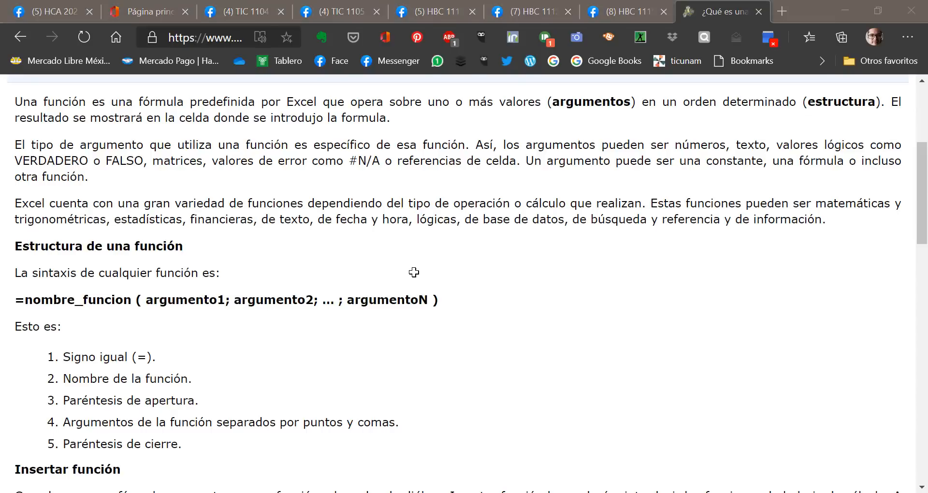
pyautogui.hotkey('alt', 'Tab')
pyautogui.hotkey('alt', 'Tab')
pyautogui.hotkey('alt', 'Tab')
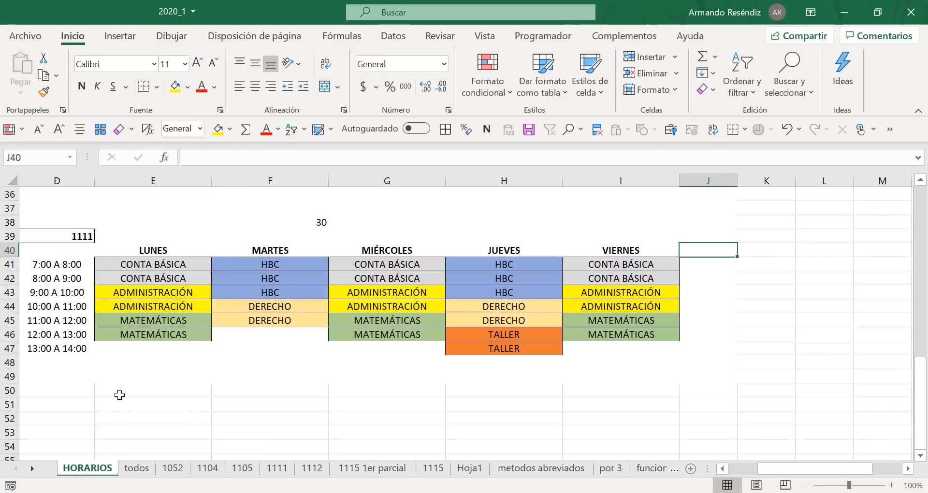
pyautogui.click(144, 378)
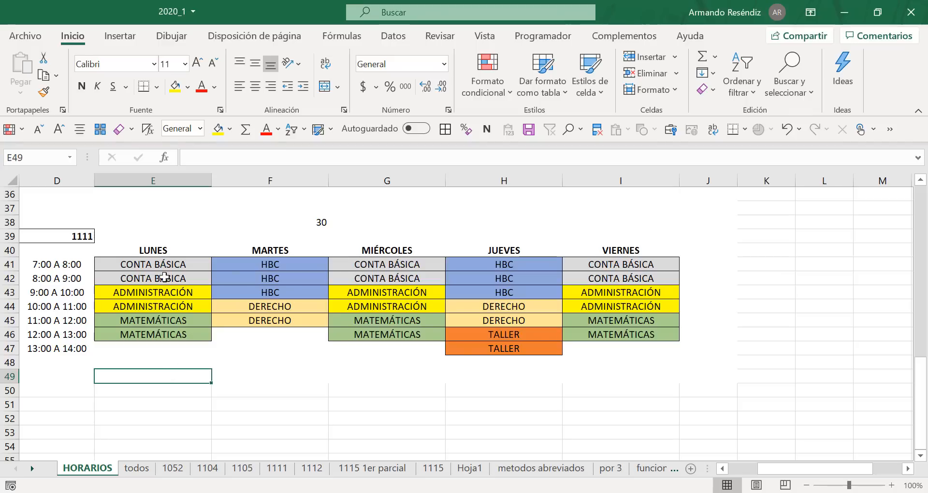
pyautogui.moveTo(169, 258); pyautogui.dragTo(161, 337)
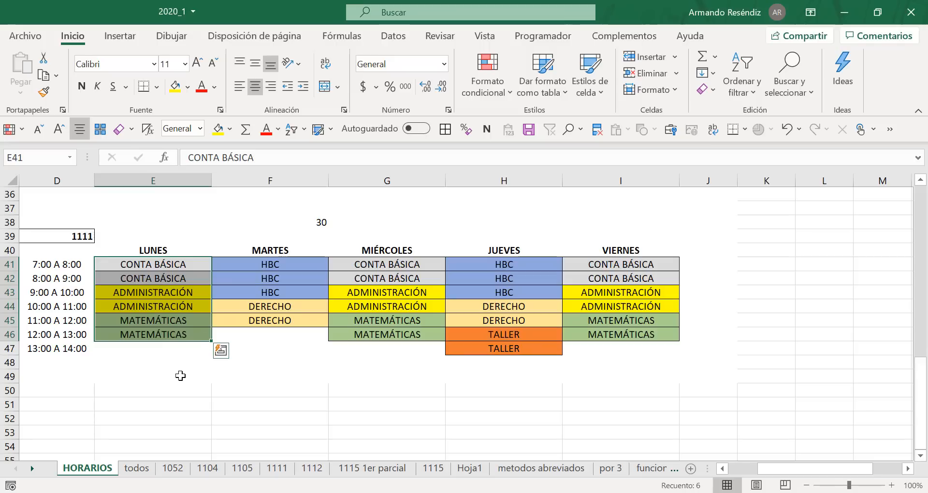
# Step: Enter =contara(E41:E49) in cell E50 to count the LUNES classes, consulting the function syntax page in the browser meanwhile
pyautogui.click(180, 389)
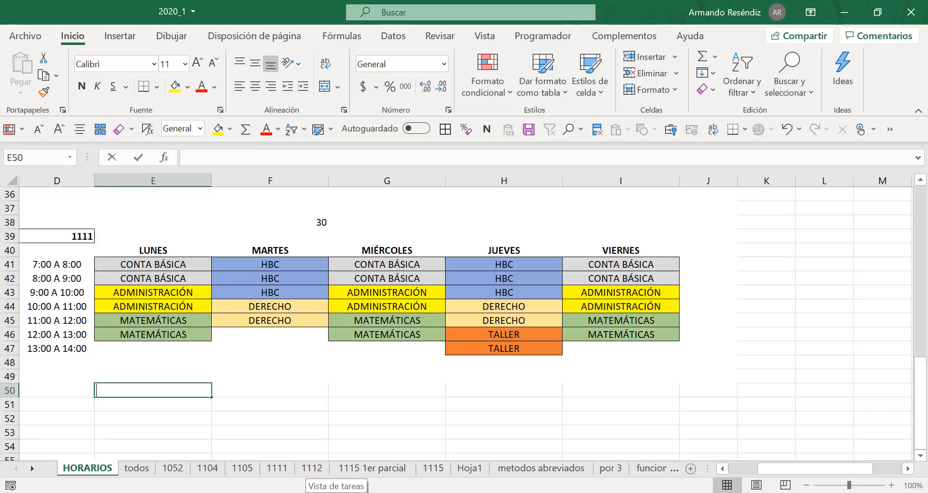
pyautogui.write('=contara')
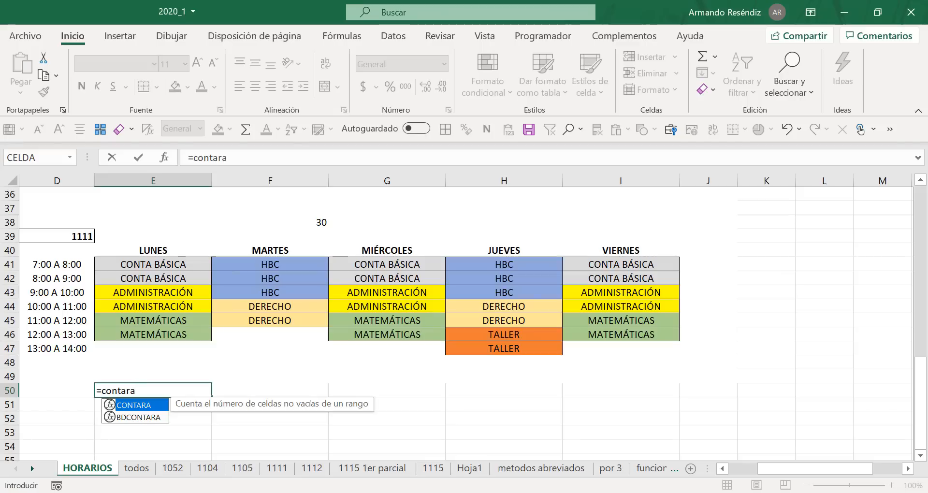
pyautogui.write('(')
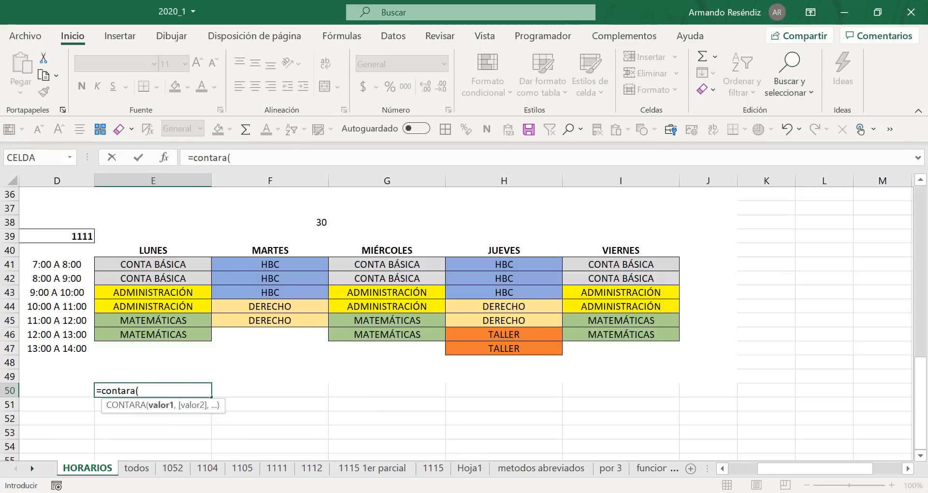
pyautogui.hotkey('alt', 'Tab')
pyautogui.hotkey('alt', 'Tab')
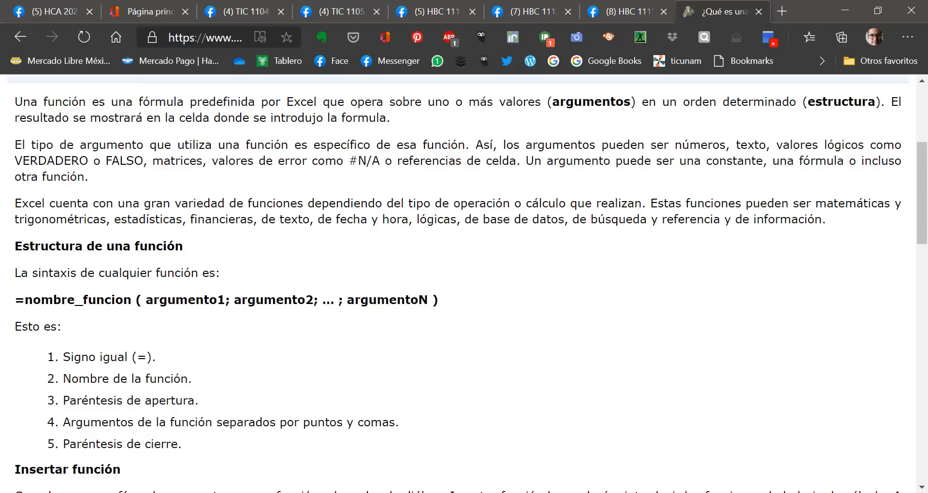
pyautogui.hotkey('alt', 'Tab')
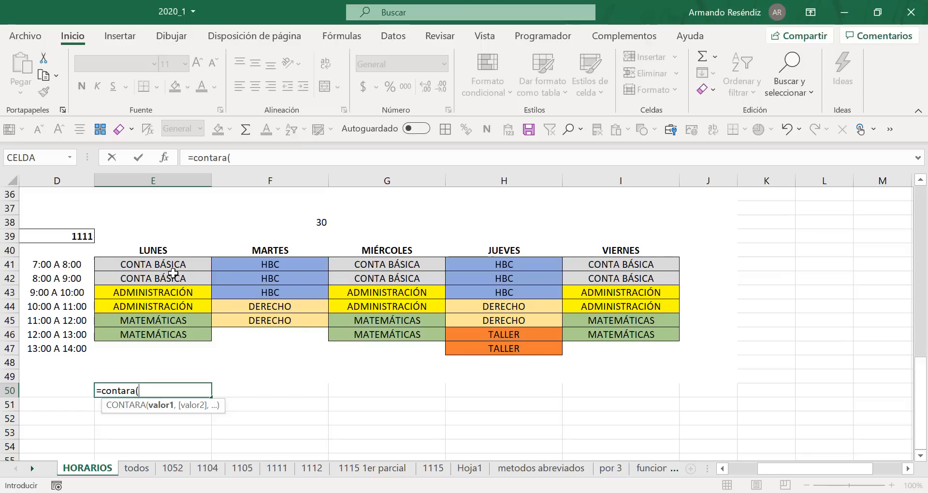
pyautogui.moveTo(177, 264); pyautogui.dragTo(167, 375)
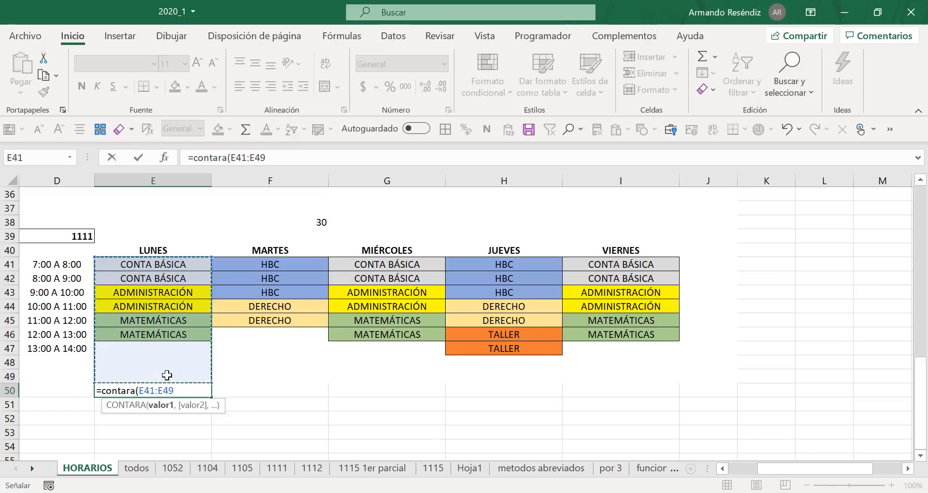
pyautogui.write(')')
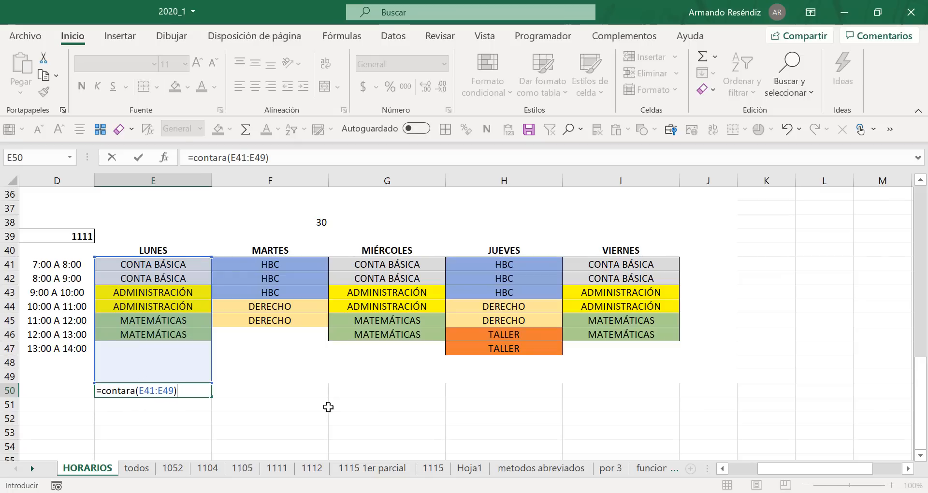
pyautogui.press('Return')
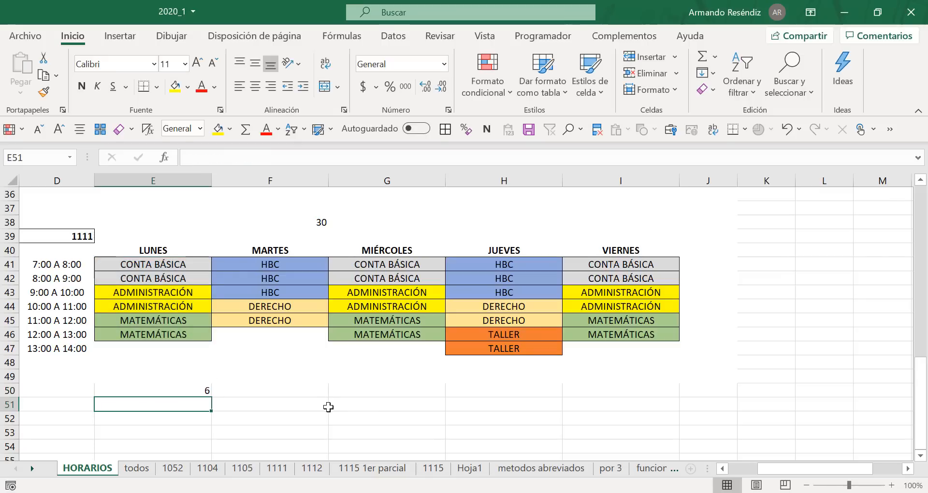
# Step: Check the formula in E50 against the classes in E41:E46, and center E50 horizontally
pyautogui.click(200, 391)
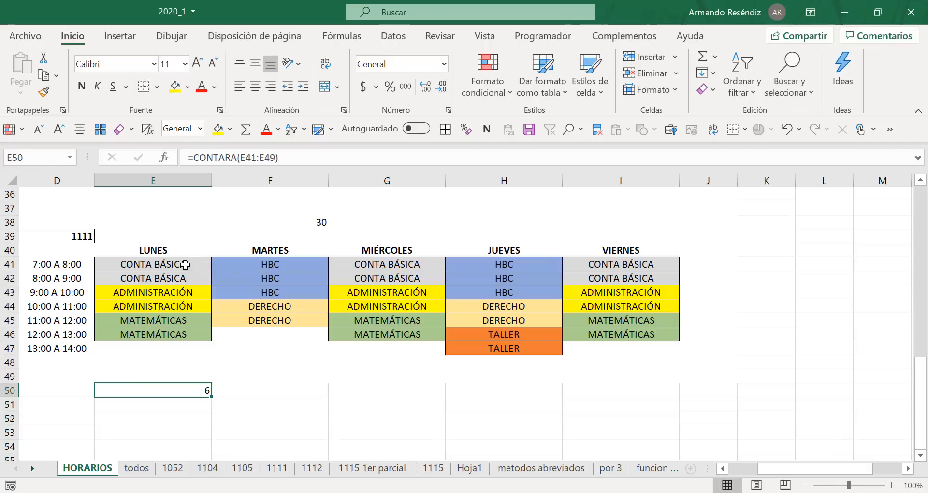
pyautogui.click(185, 265)
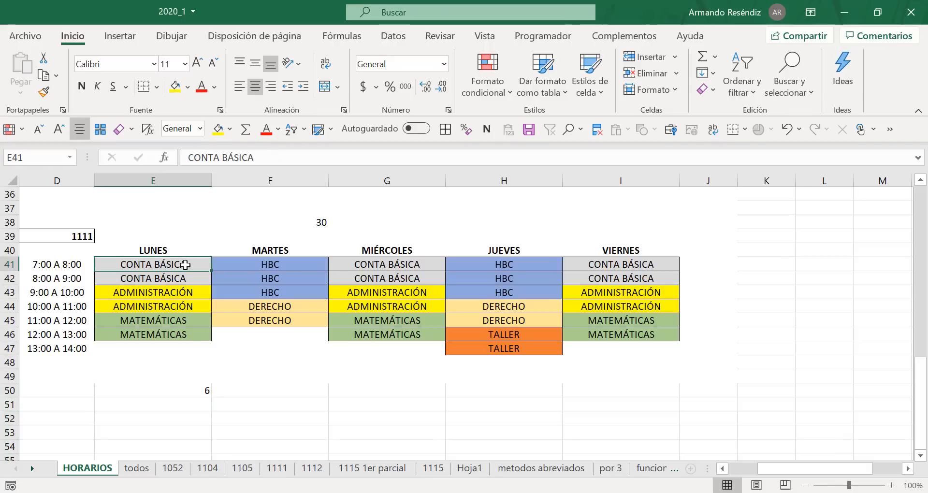
pyautogui.press('Down')
pyautogui.press('Down')
pyautogui.press('Down')
pyautogui.press('Down')
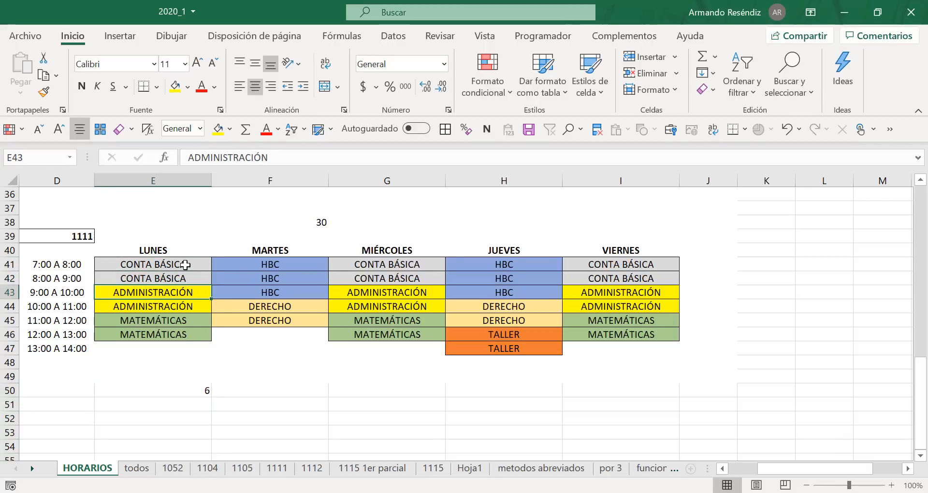
pyautogui.press('Down')
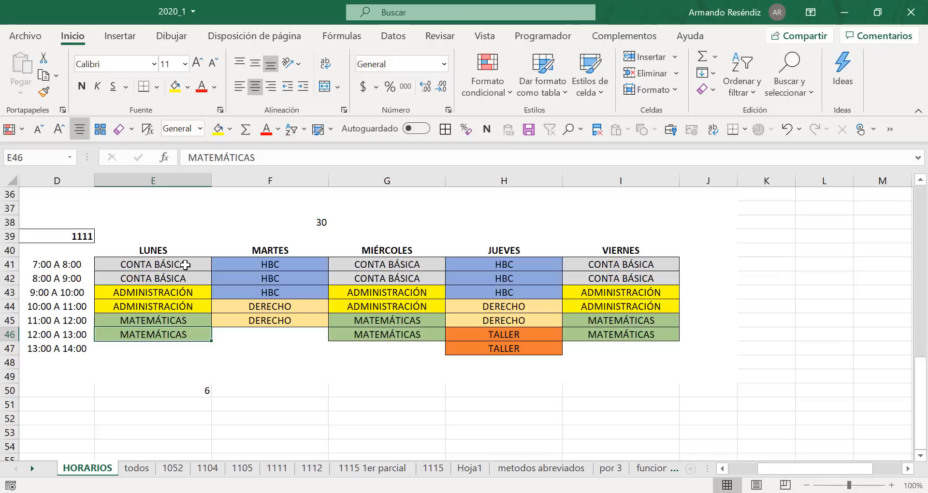
pyautogui.click(187, 390)
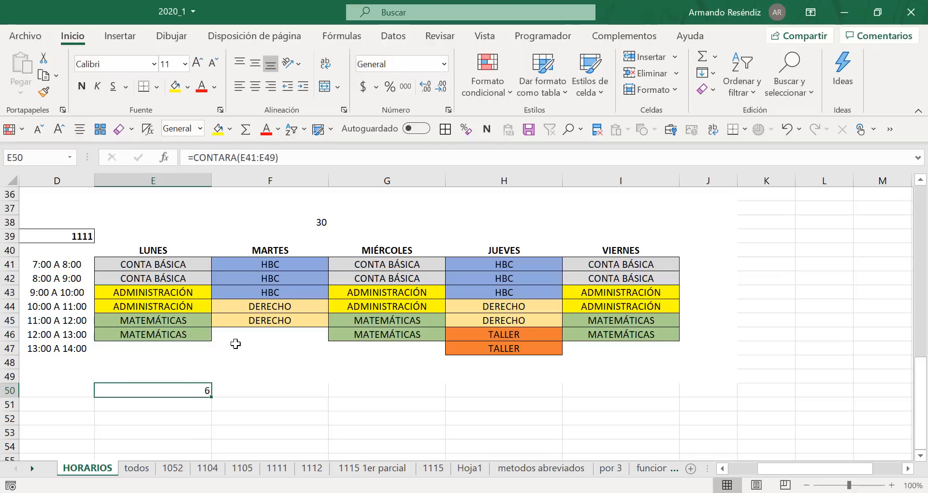
pyautogui.click(256, 86)
# Step: Fill the CONTARA formula in E50 across to I50 to count the classes of MARTES through VIERNES
pyautogui.click(261, 388)
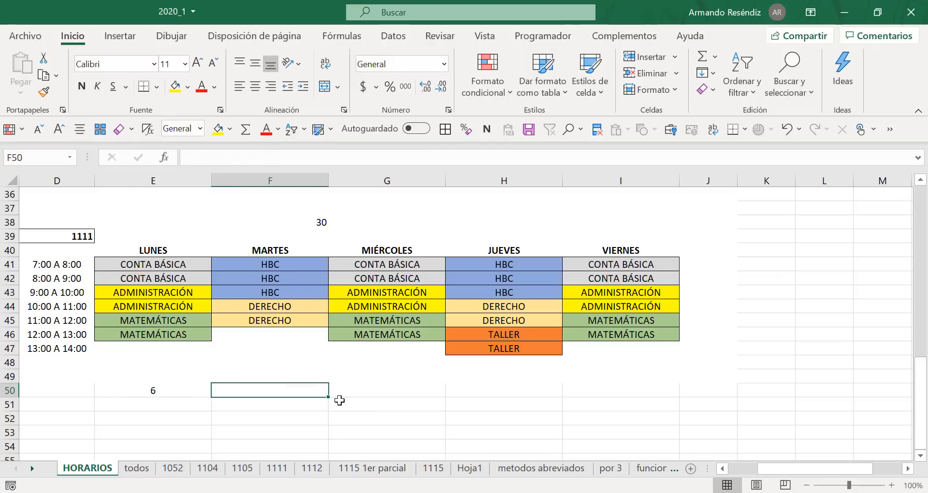
pyautogui.click(368, 390)
pyautogui.click(450, 384)
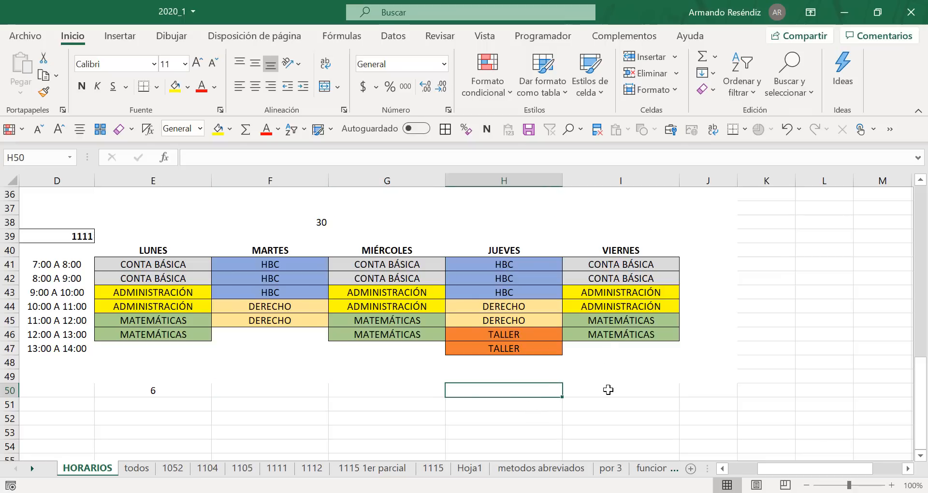
pyautogui.click(608, 390)
pyautogui.click(163, 391)
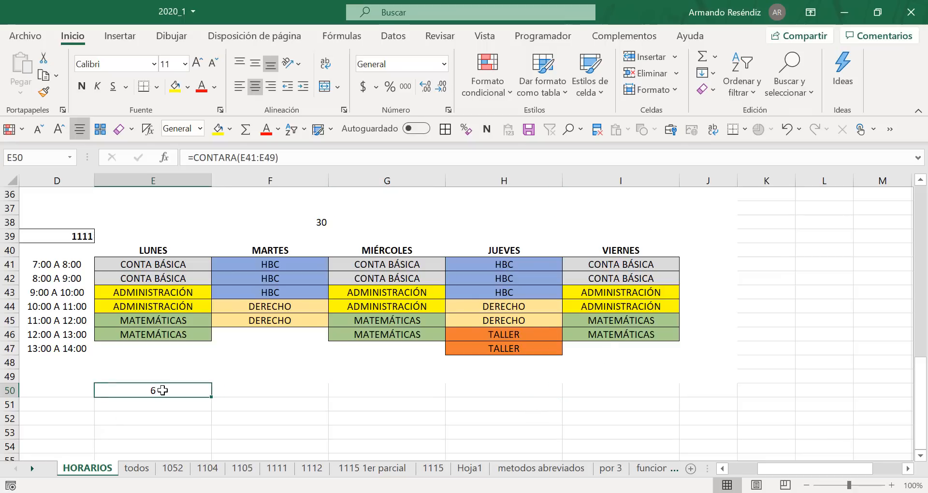
pyautogui.hotkey('shift', 'Right')
pyautogui.hotkey('shift', 'Right')
pyautogui.hotkey('shift', 'Right')
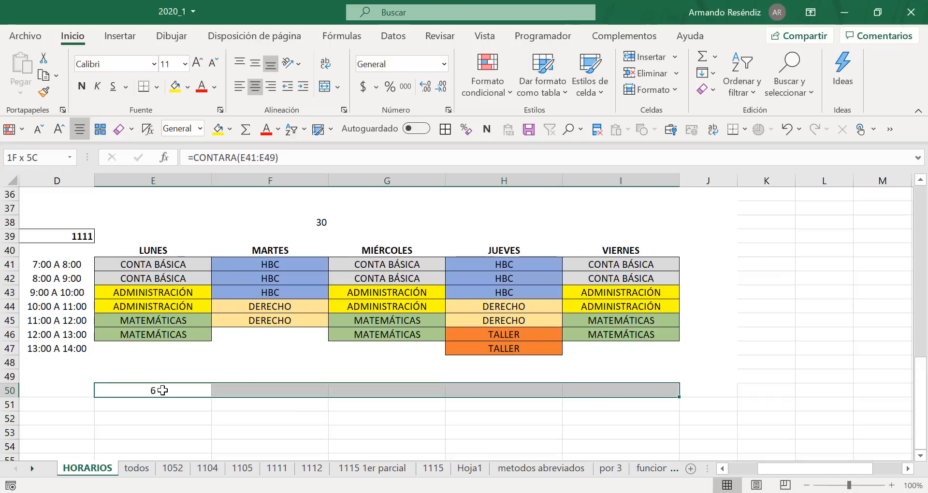
pyautogui.hotkey('ctrl', 'd')
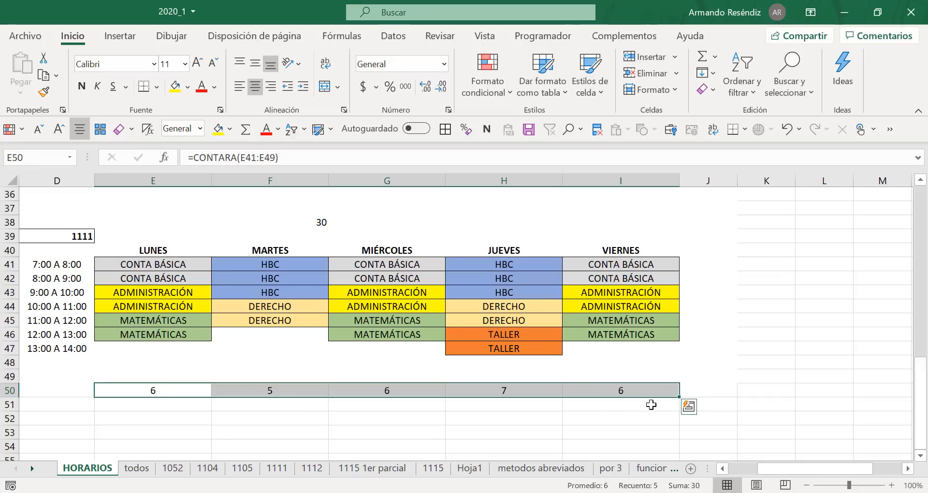
# Step: Check the ranges referenced by the CONTARA formulas in F50, G50, H50 and I50 without changing them
pyautogui.click(290, 387)
pyautogui.doubleClick(289, 388)
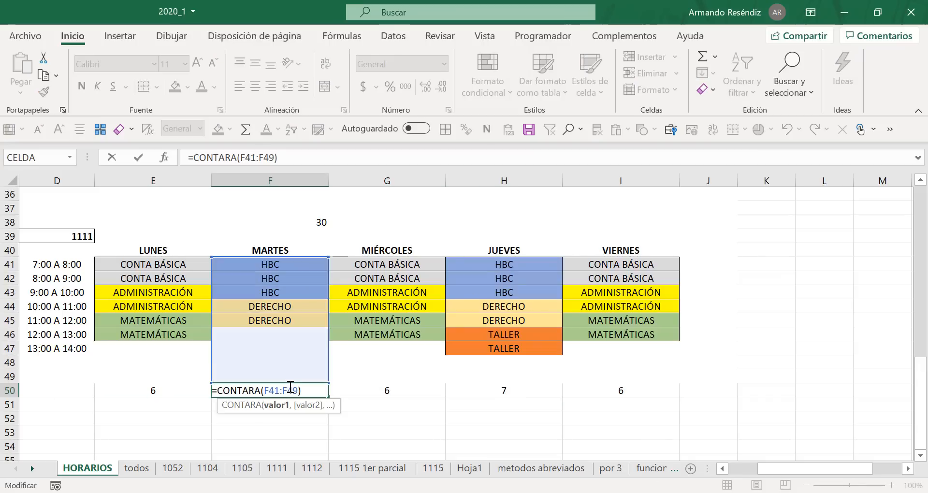
pyautogui.press('Return')
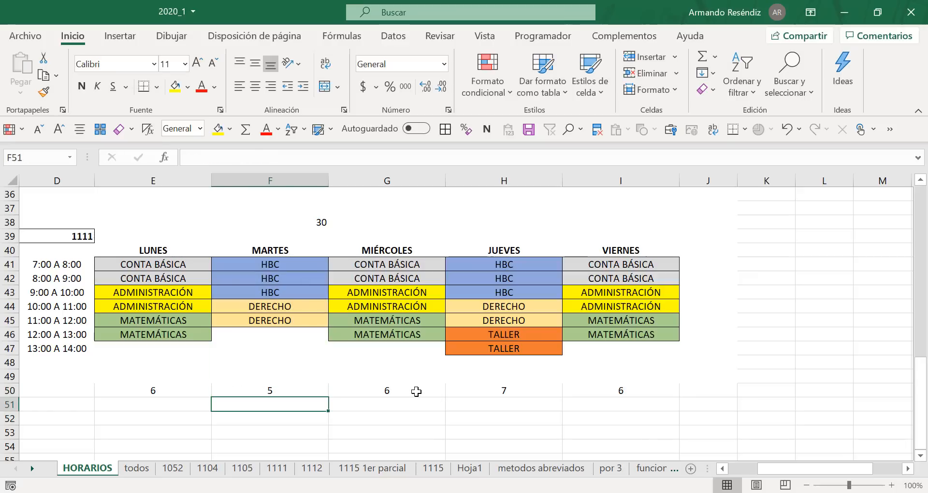
pyautogui.doubleClick(417, 391)
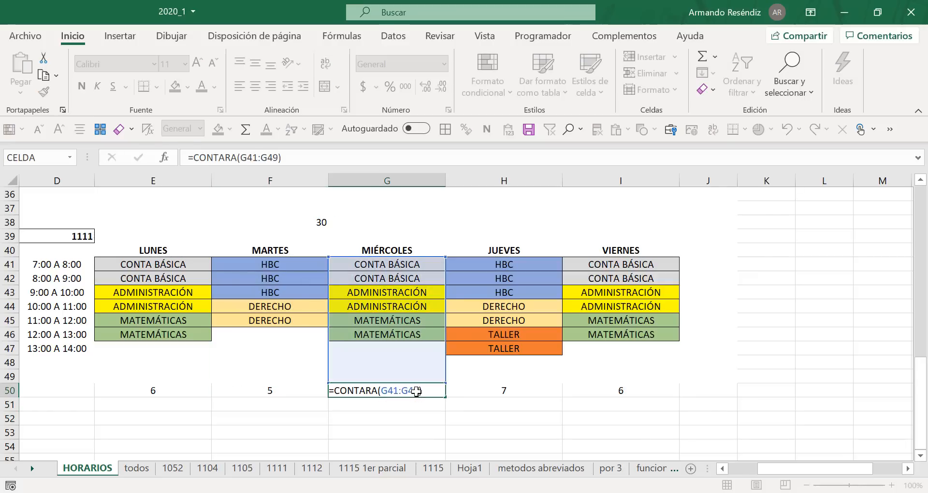
pyautogui.press('Return')
pyautogui.doubleClick(533, 390)
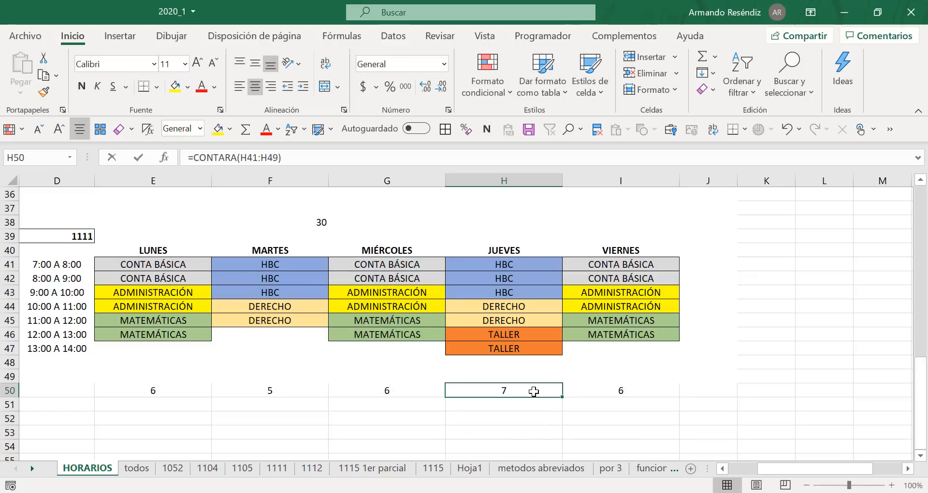
pyautogui.press('Return')
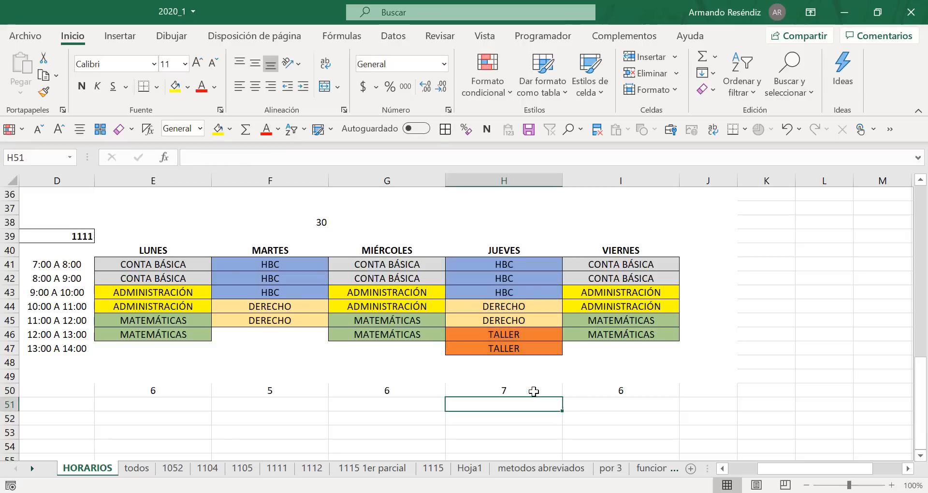
pyautogui.doubleClick(616, 387)
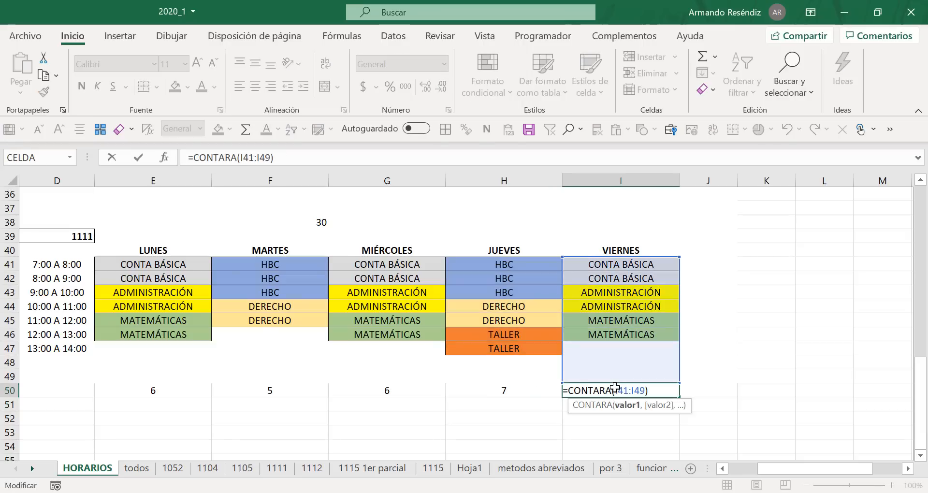
pyautogui.press('Return')
# Step: Enter =suma(E50:I50) in cell J50 to total the weekday class counts, and select J50 to review its formula
pyautogui.press('Up')
pyautogui.press('Right')
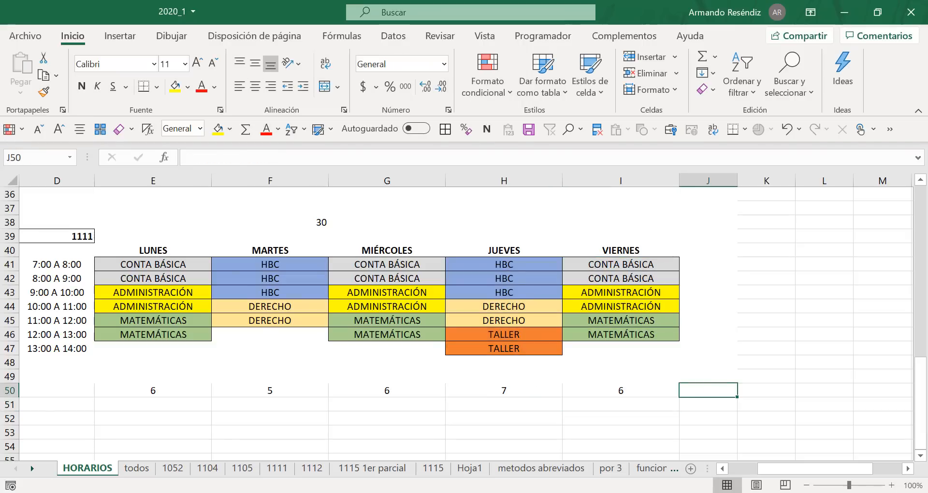
pyautogui.write('=suma')
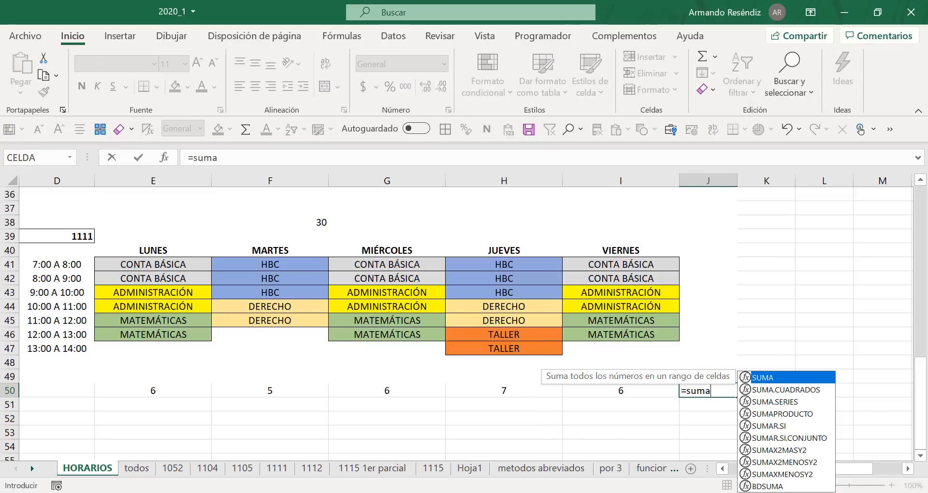
pyautogui.write('(')
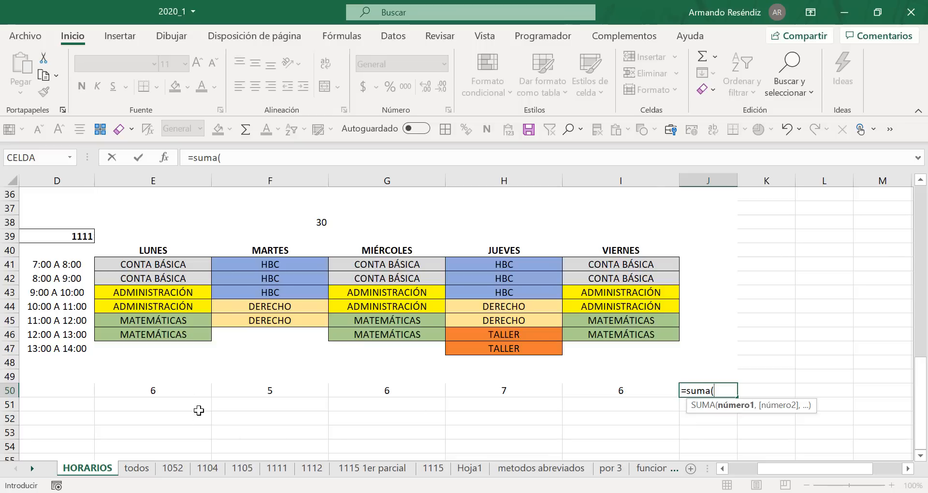
pyautogui.click(183, 391)
pyautogui.moveTo(300, 395); pyautogui.dragTo(602, 386)
pyautogui.write(')')
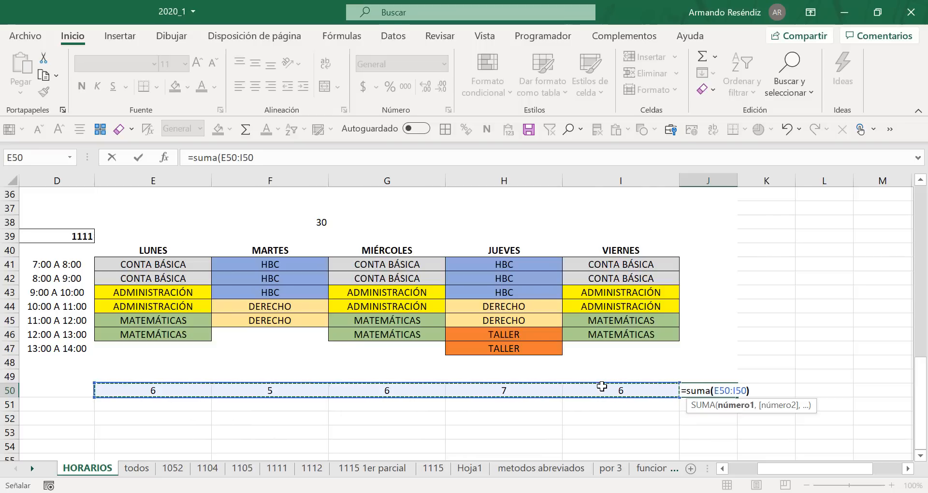
pyautogui.press('Return')
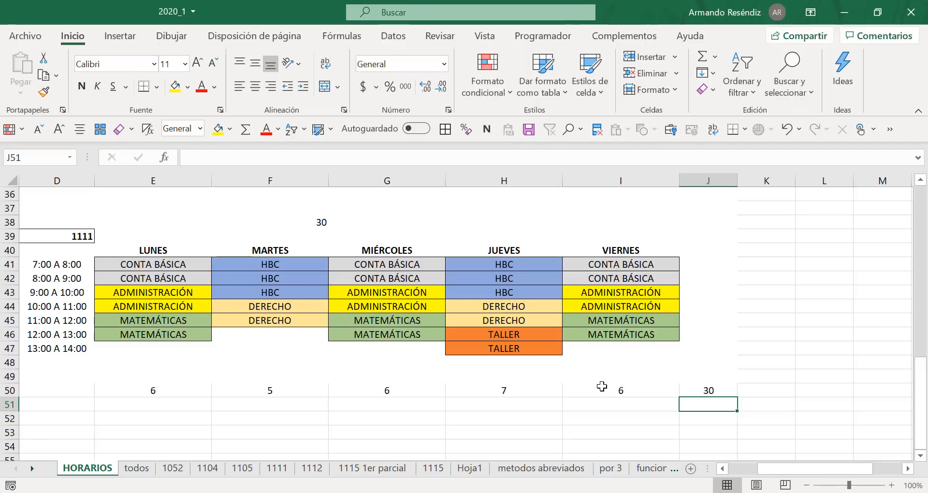
pyautogui.click(181, 265)
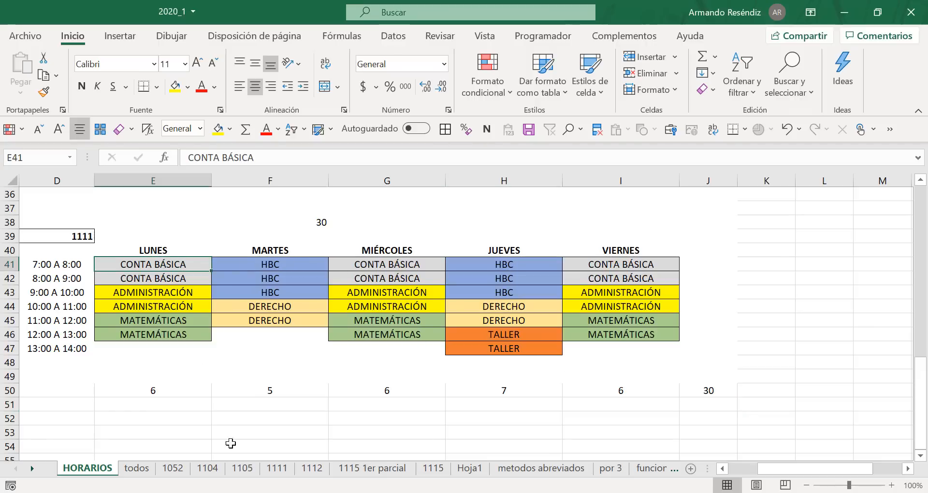
pyautogui.click(715, 393)
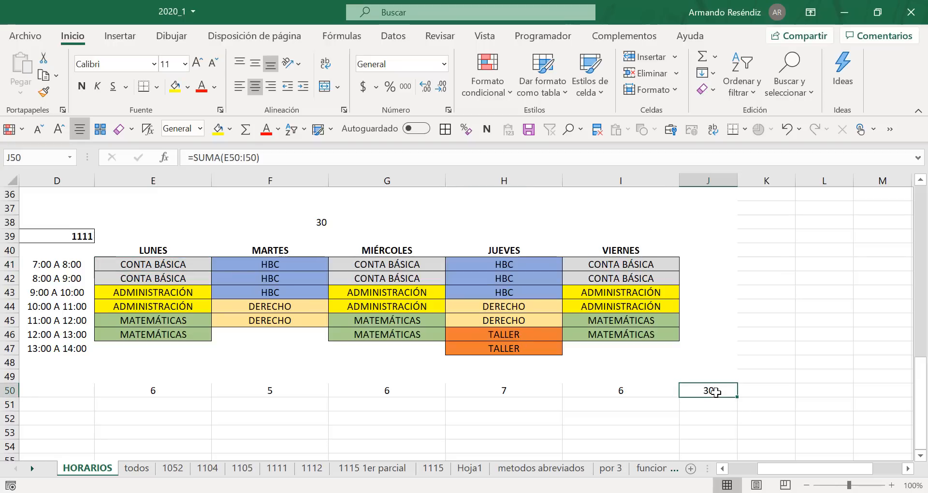
# Step: Switch to the Libro2 workbook's Hoja2 sheet and select cell F21 in the empty Martes column
pyautogui.hotkey('alt', 'Tab')
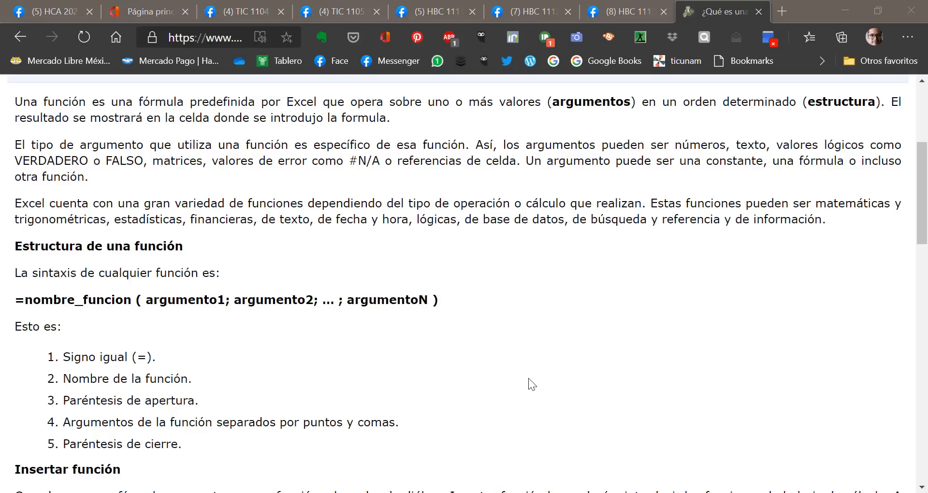
pyautogui.hotkey('alt', 'Tab')
pyautogui.hotkey('alt', 'Tab')
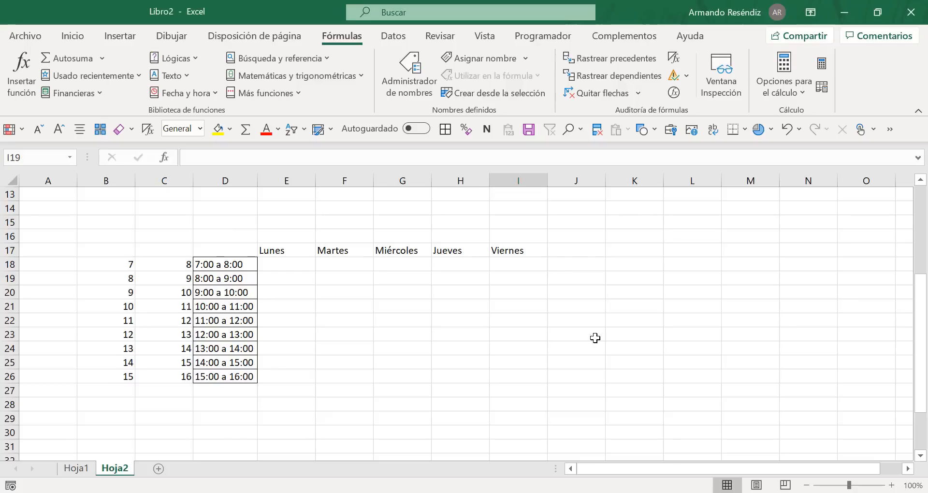
pyautogui.click(294, 263)
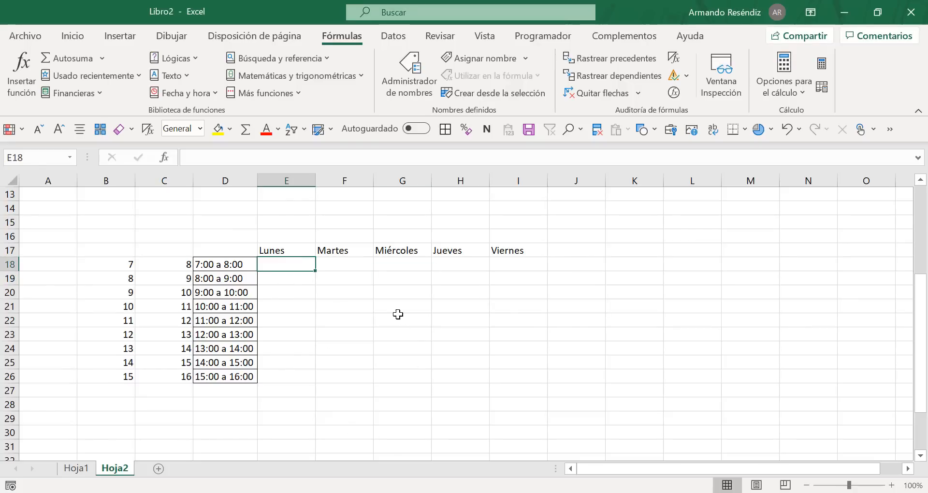
pyautogui.click(361, 309)
# Step: Highlight the passage on argumentos and estructura in the browser's function definition page, and return to Libro2
pyautogui.hotkey('alt', 'Tab')
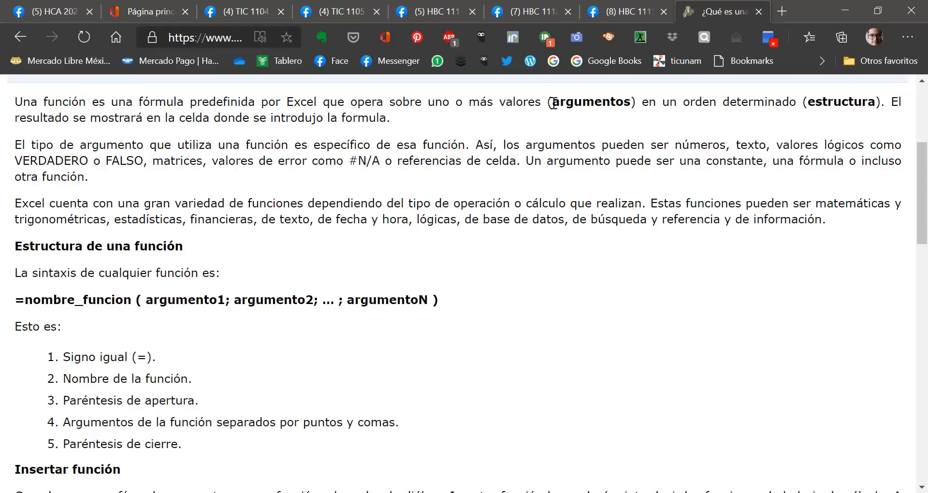
pyautogui.moveTo(548, 102); pyautogui.dragTo(819, 115)
pyautogui.hotkey('alt', 'Tab')
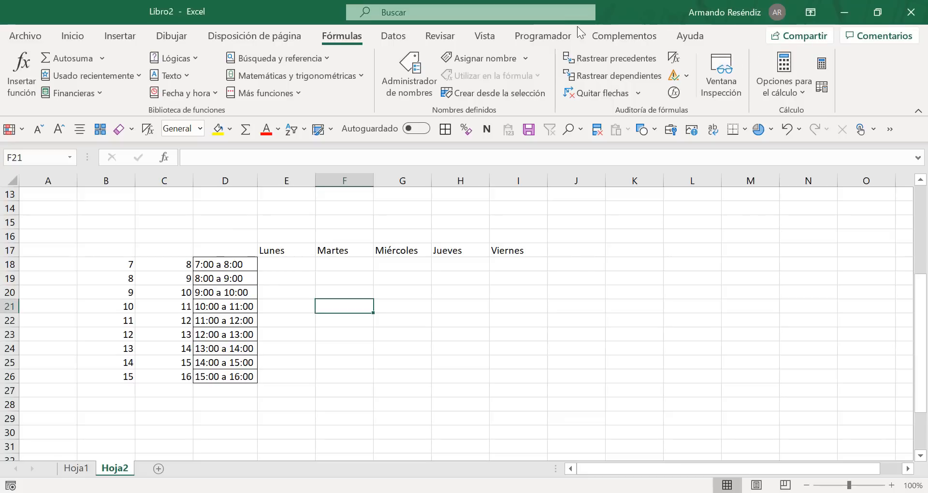
# Step: Enter the label FECHA in cell F33, below the timetable on Hoja2
pyautogui.scroll(-2, 422, 291)
pyautogui.scroll(-3, 422, 291)
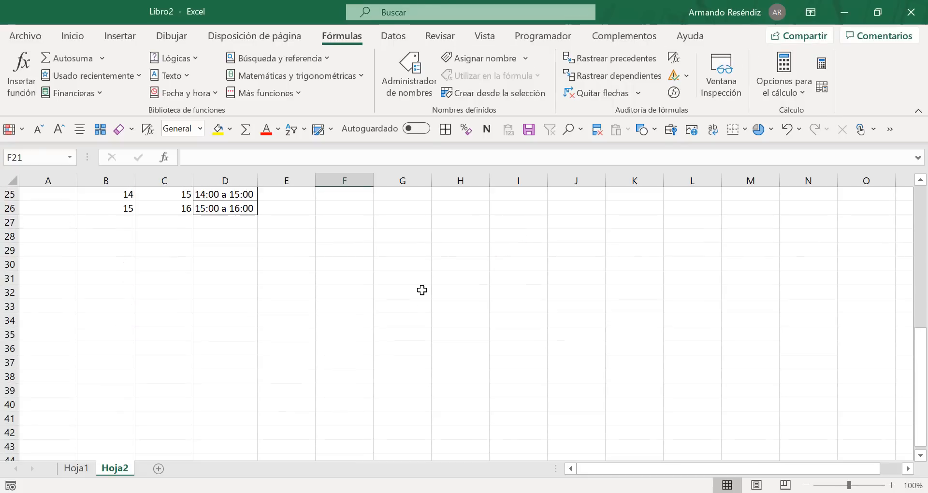
pyautogui.click(333, 268)
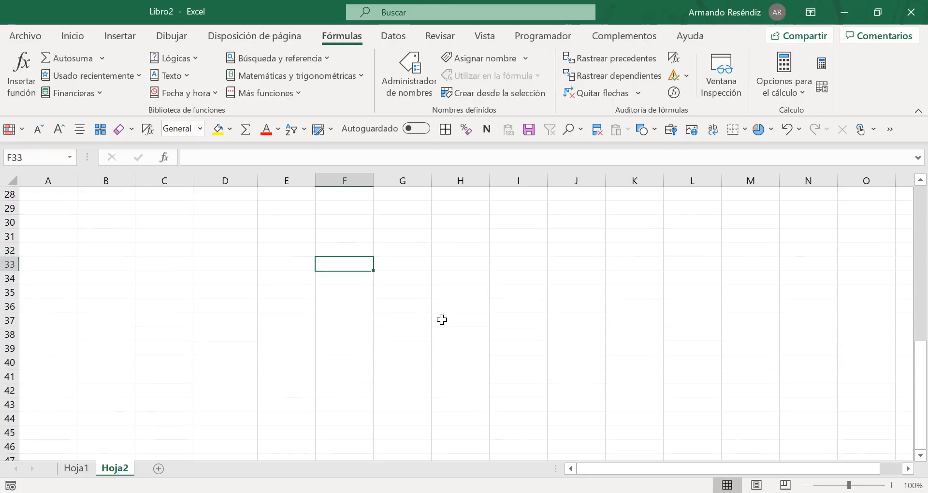
pyautogui.write('FECha')
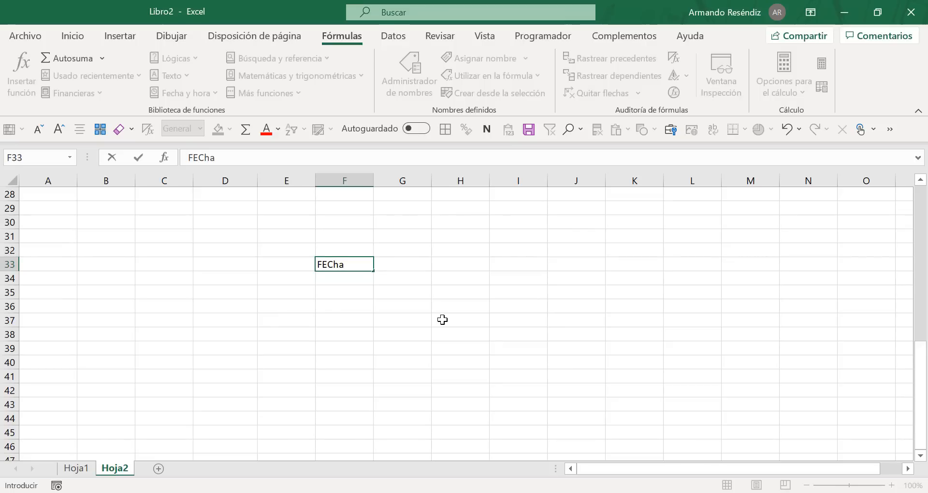
pyautogui.press('BackSpace')
pyautogui.press('BackSpace')
pyautogui.write('ha')
pyautogui.press('BackSpace')
pyautogui.press('BackSpace')
pyautogui.write('HA')
pyautogui.press('Return')
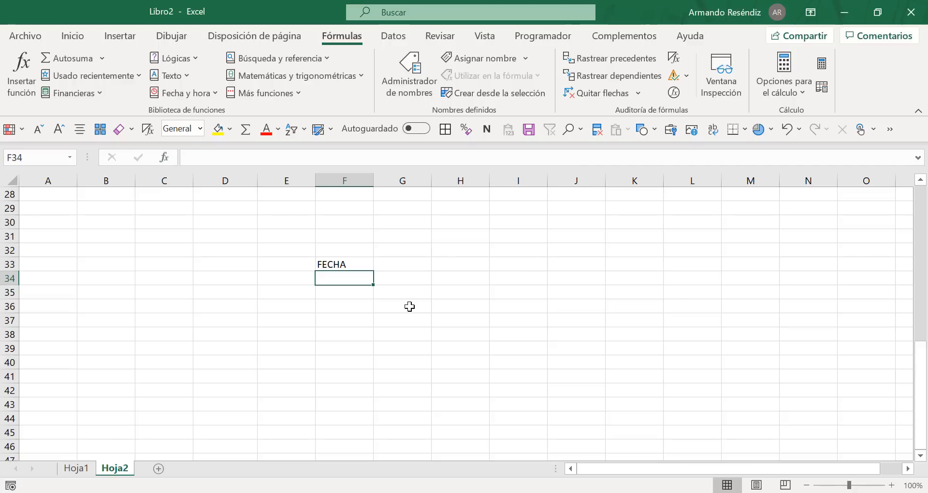
# Step: Choose the FECHA function from the Fecha y hora category for cell G34 and move its arguments dialog clear of the cell
pyautogui.click(409, 282)
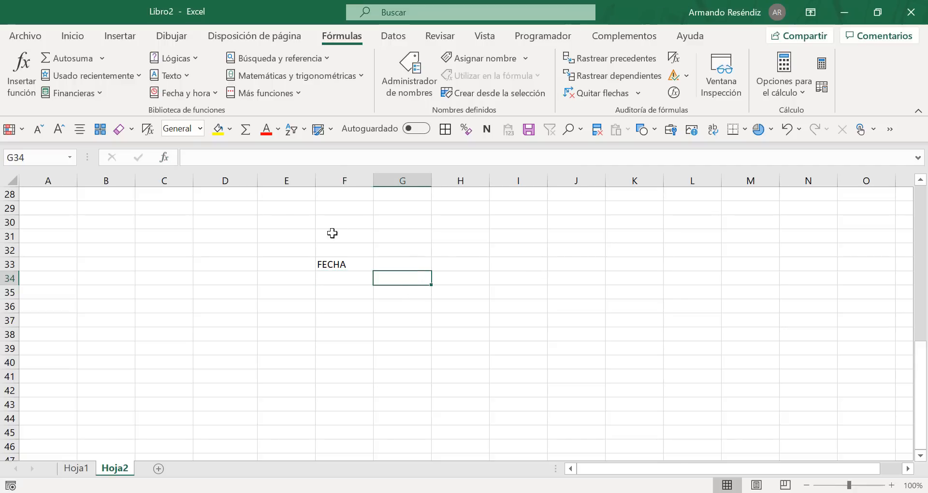
pyautogui.click(169, 153)
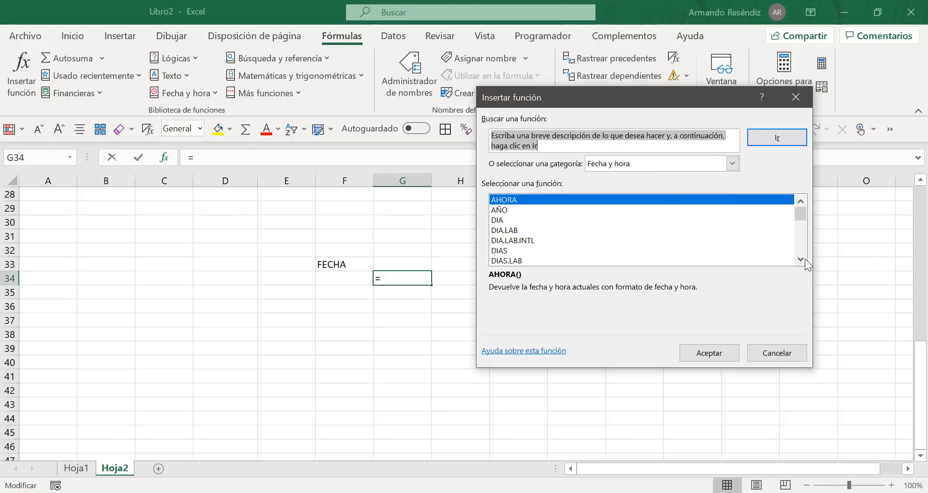
pyautogui.moveTo(804, 259); pyautogui.dragTo(805, 259)
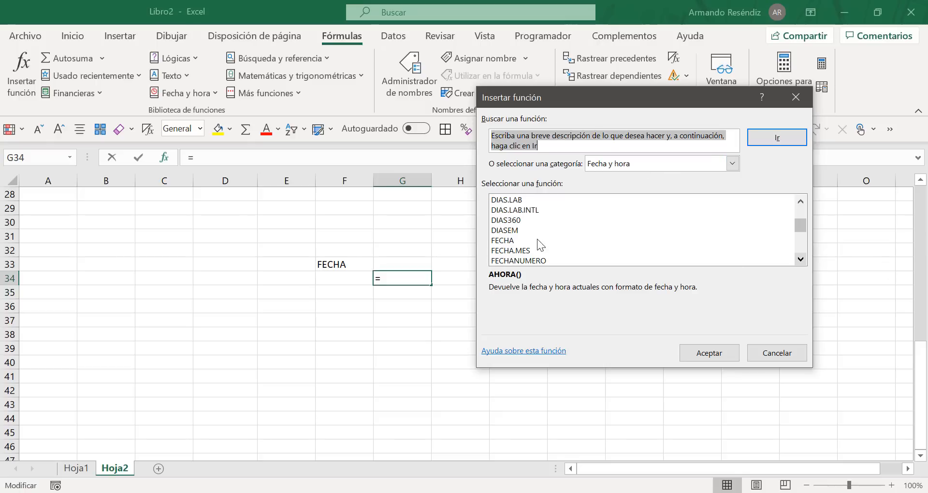
pyautogui.click(511, 240)
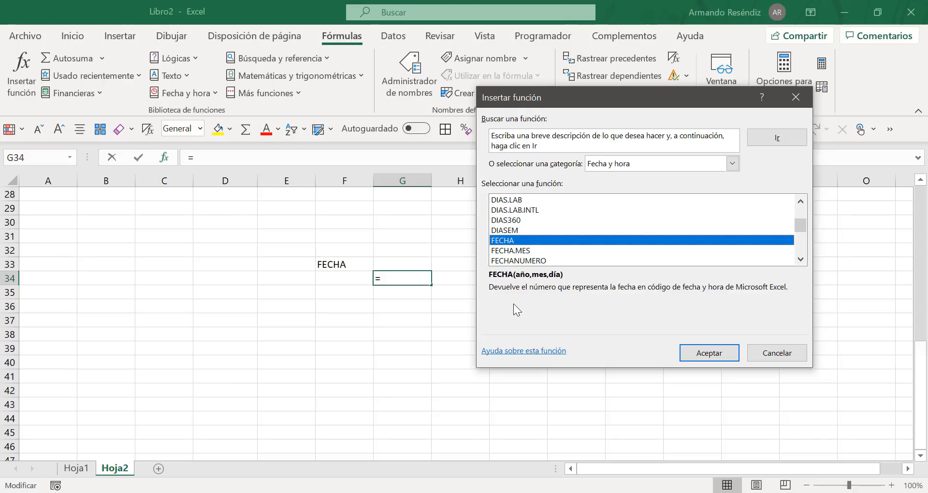
pyautogui.click(709, 354)
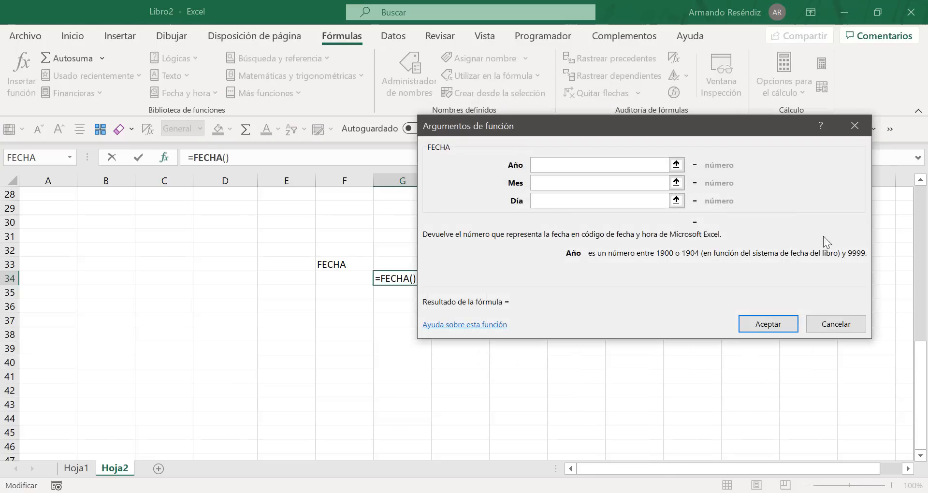
pyautogui.moveTo(660, 128); pyautogui.dragTo(716, 147)
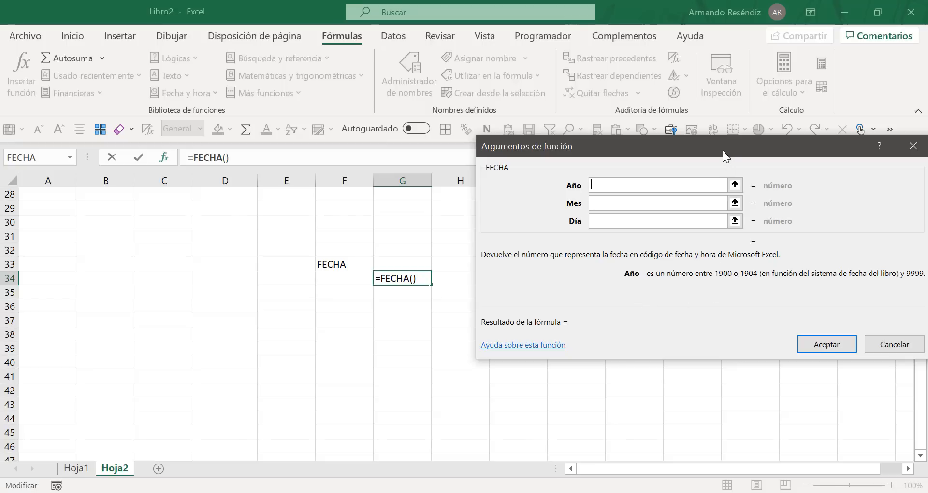
pyautogui.moveTo(723, 150); pyautogui.dragTo(673, 112)
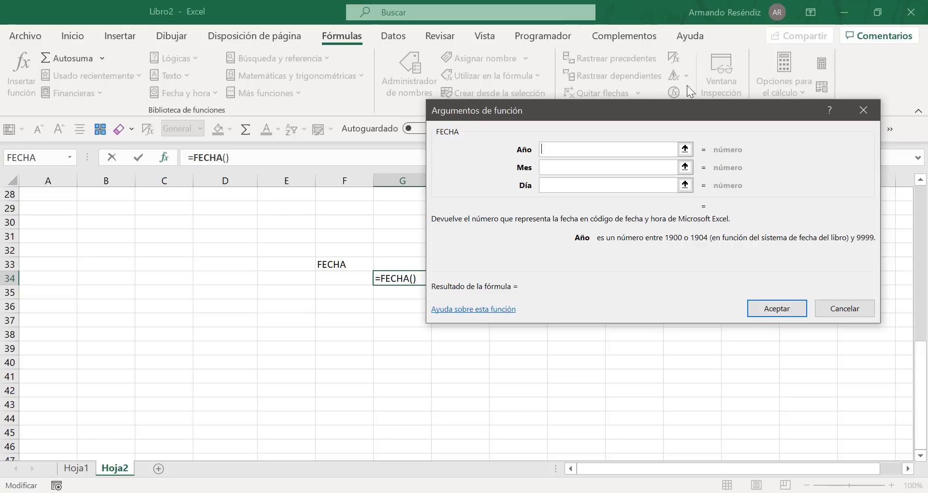
pyautogui.moveTo(682, 104); pyautogui.dragTo(704, 55)
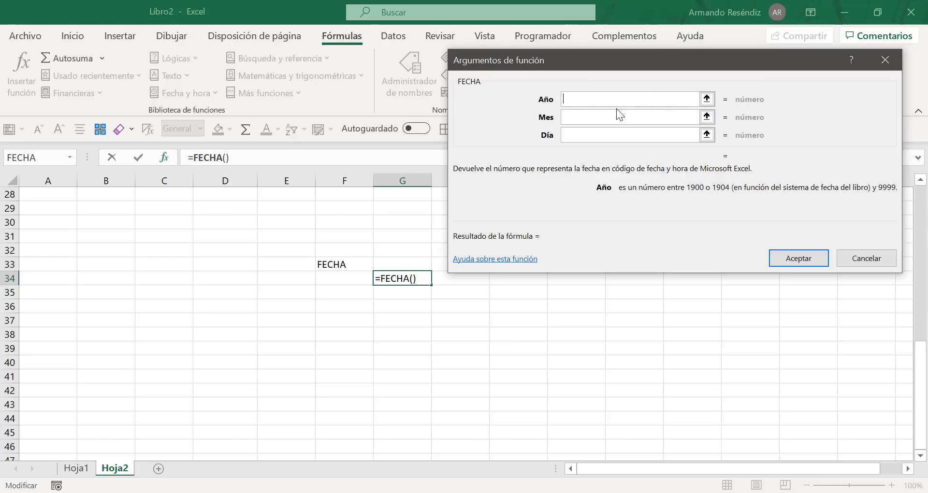
# Step: Complete the FECHA function in G34 with Año 1999, Mes 11 and Día 30
pyautogui.write('1999')
pyautogui.click(565, 116)
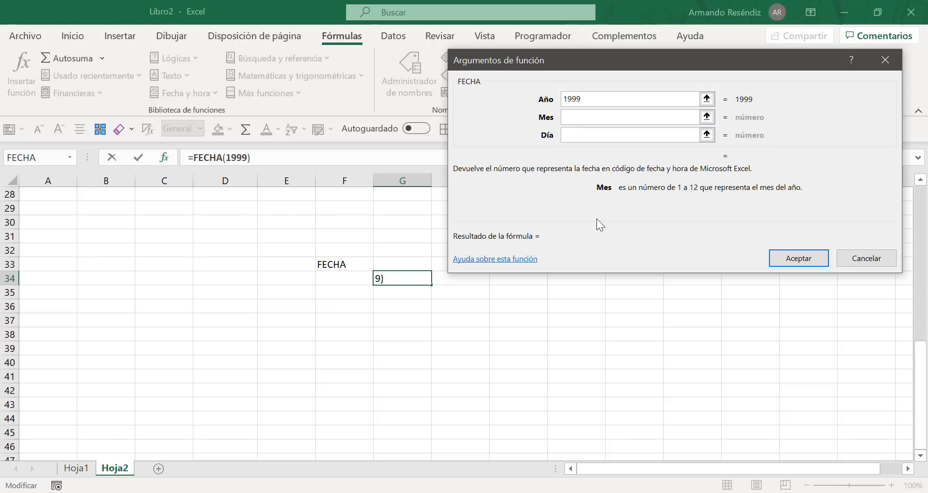
pyautogui.write('11')
pyautogui.click(590, 137)
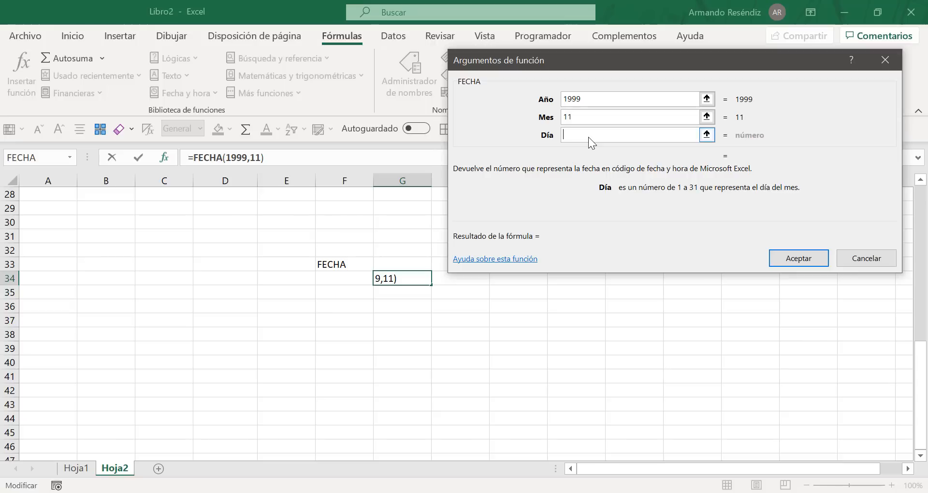
pyautogui.write('30')
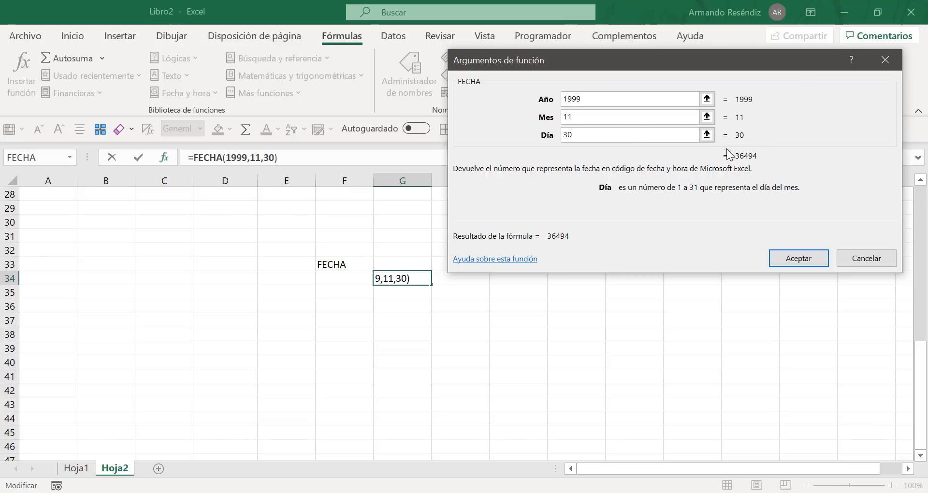
pyautogui.click(798, 260)
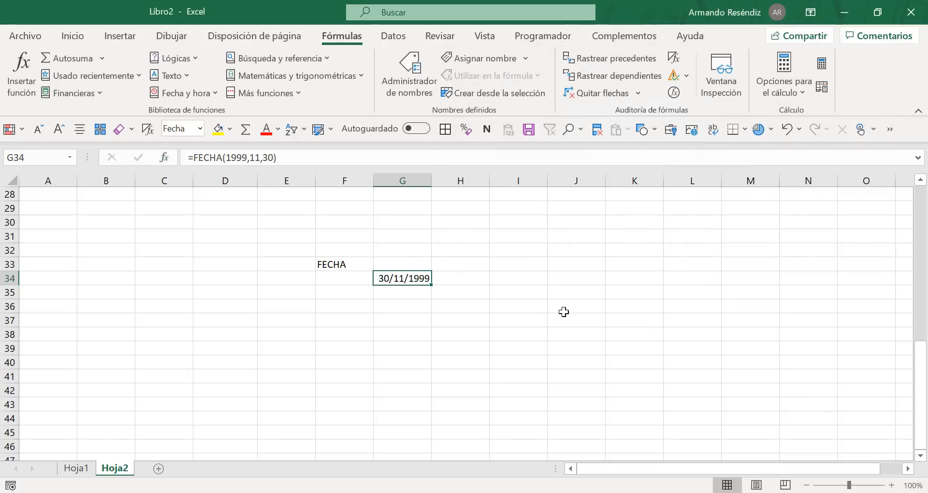
# Step: Reopen the FECHA function arguments of G34, review Año, Mes and Día one by one, and close the dialog
pyautogui.click(561, 280)
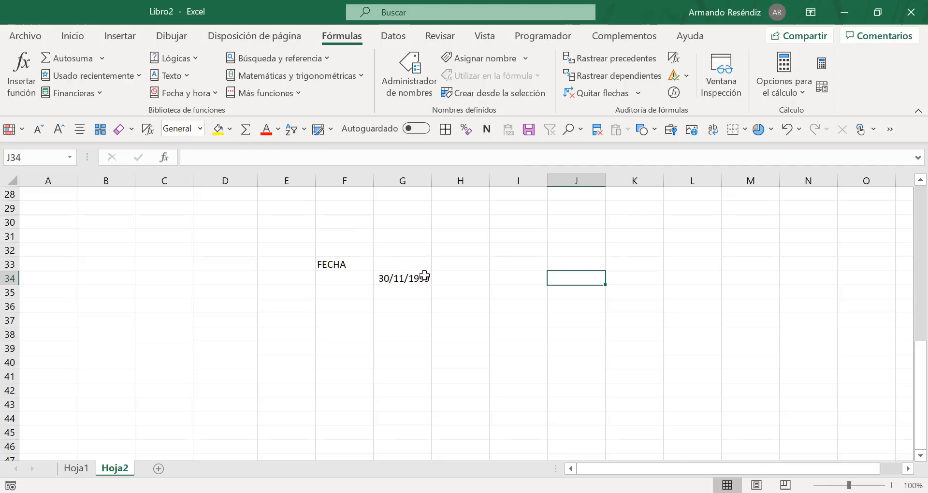
pyautogui.click(394, 284)
pyautogui.click(164, 158)
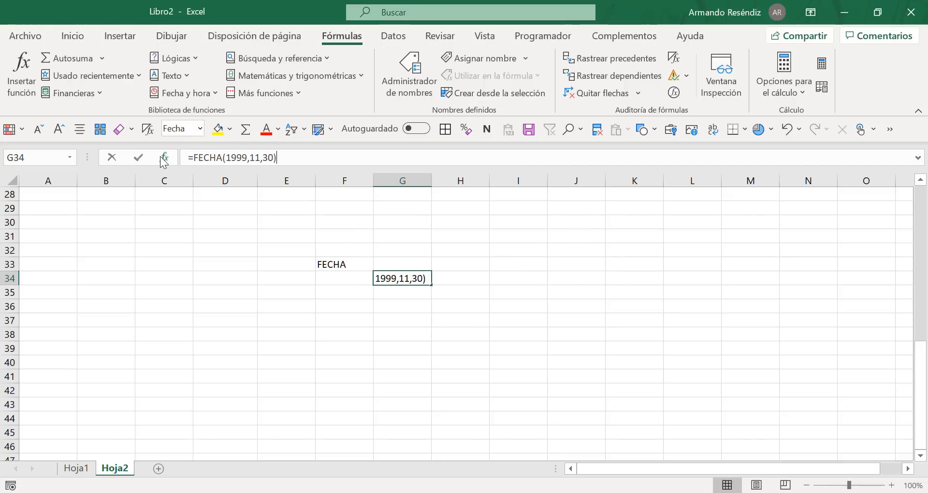
pyautogui.moveTo(688, 53); pyautogui.dragTo(734, 63)
pyautogui.click(670, 104)
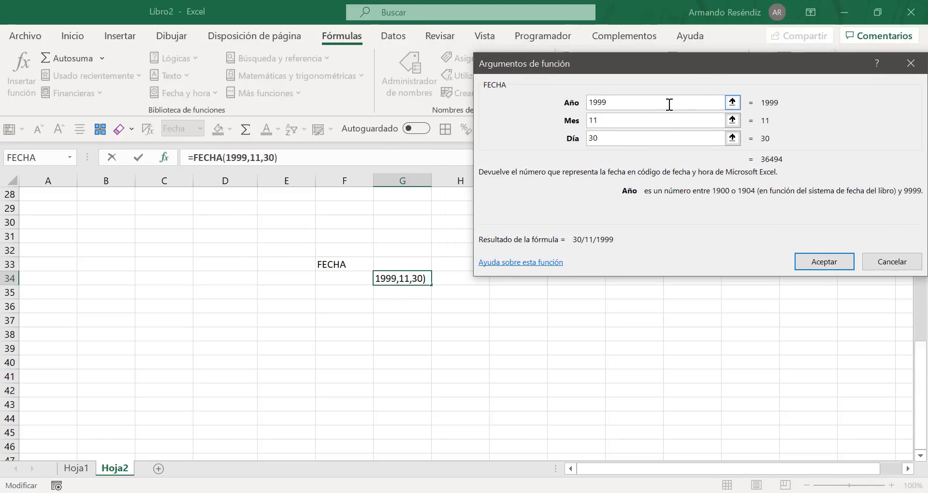
pyautogui.click(643, 121)
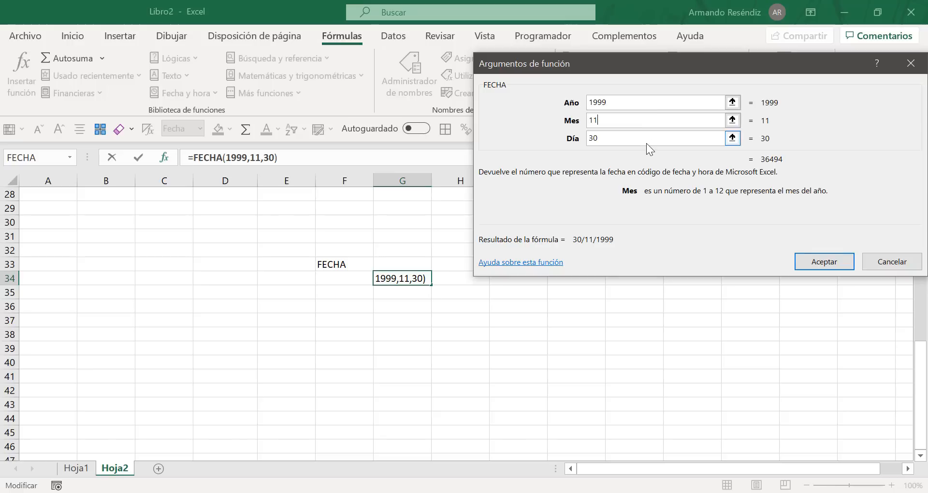
pyautogui.click(646, 144)
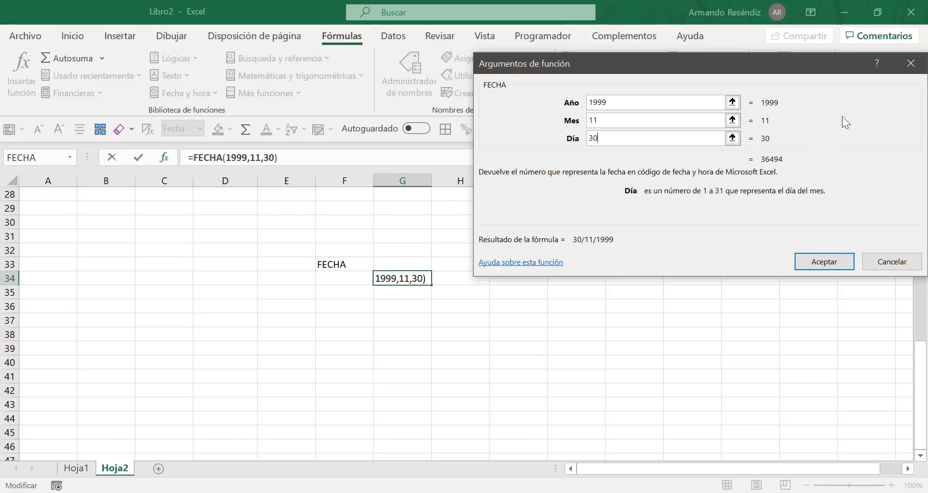
pyautogui.click(826, 261)
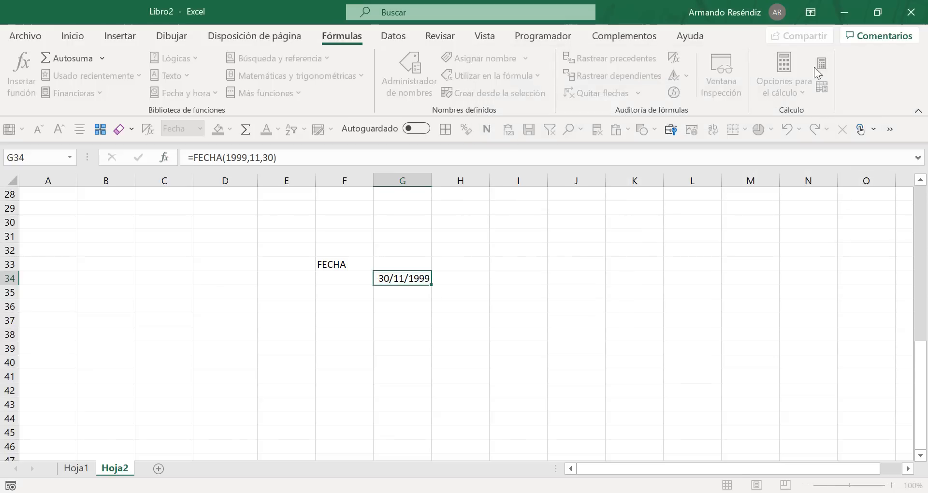
# Step: Edit the FECHA arguments of cell G34 and set Mes to 2
pyautogui.click(415, 333)
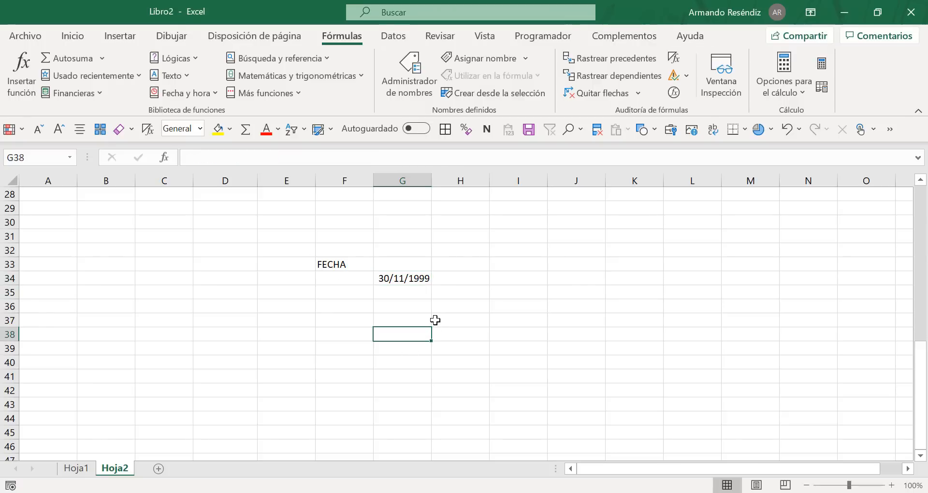
pyautogui.press('Up')
pyautogui.press('Up')
pyautogui.press('Up')
pyautogui.press('Up')
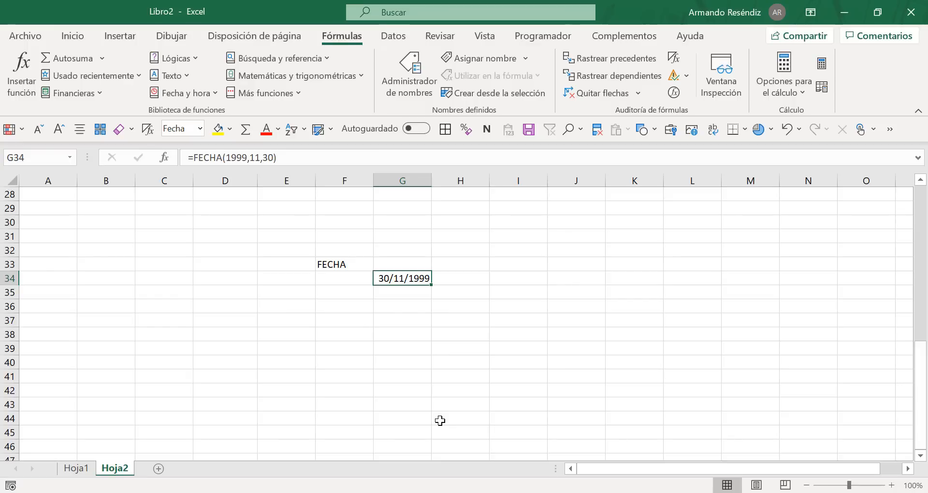
pyautogui.doubleClick(409, 279)
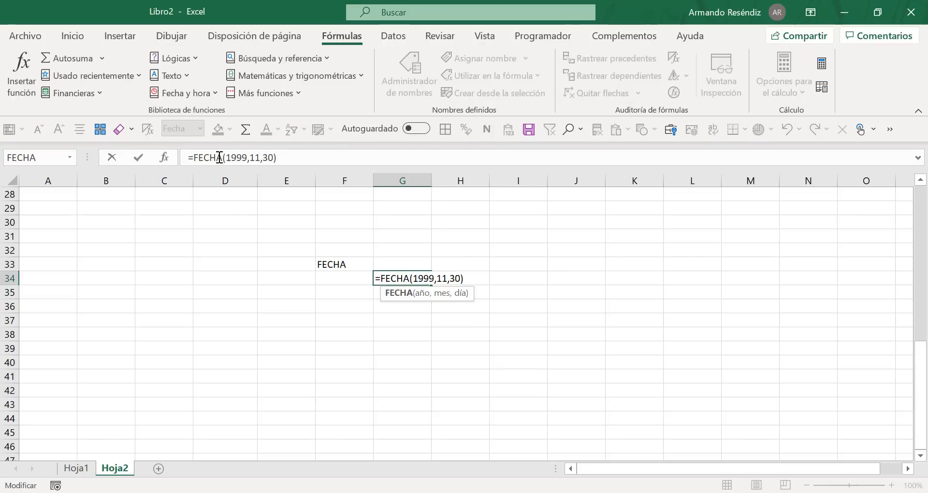
pyautogui.click(165, 157)
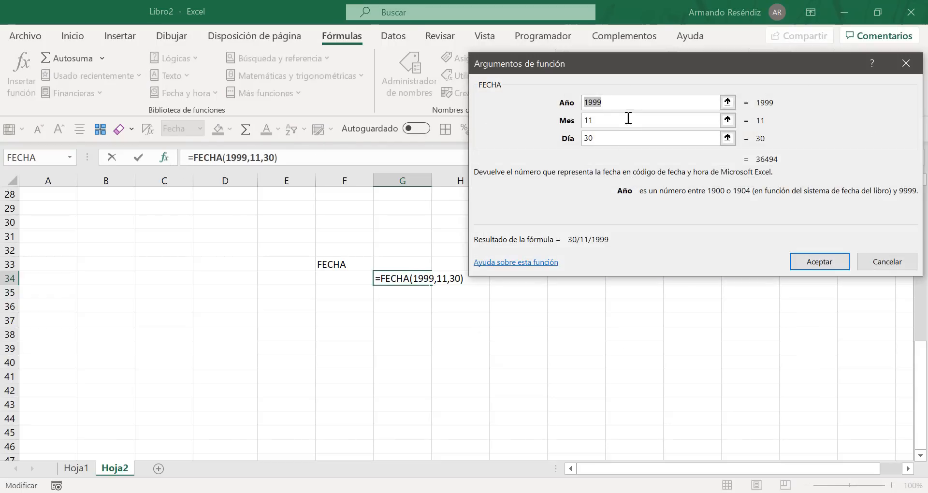
pyautogui.click(608, 120)
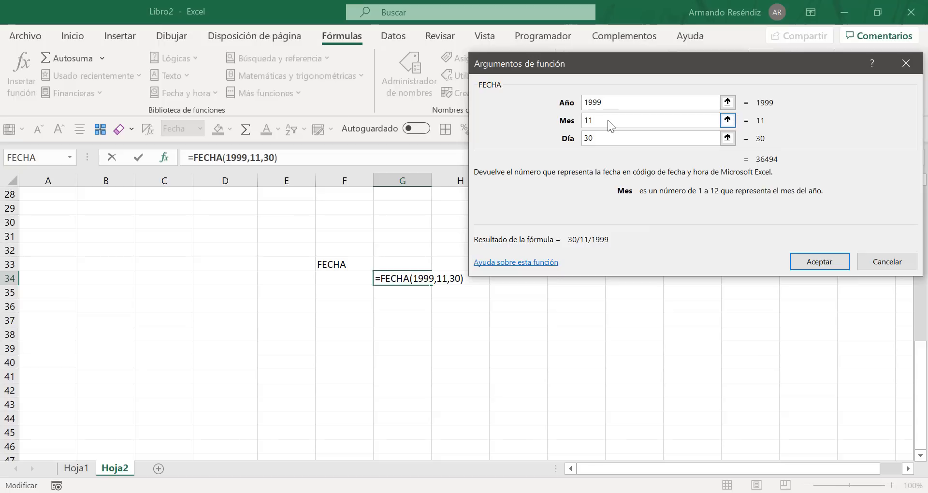
pyautogui.press('BackSpace')
pyautogui.press('BackSpace')
pyautogui.write('2')
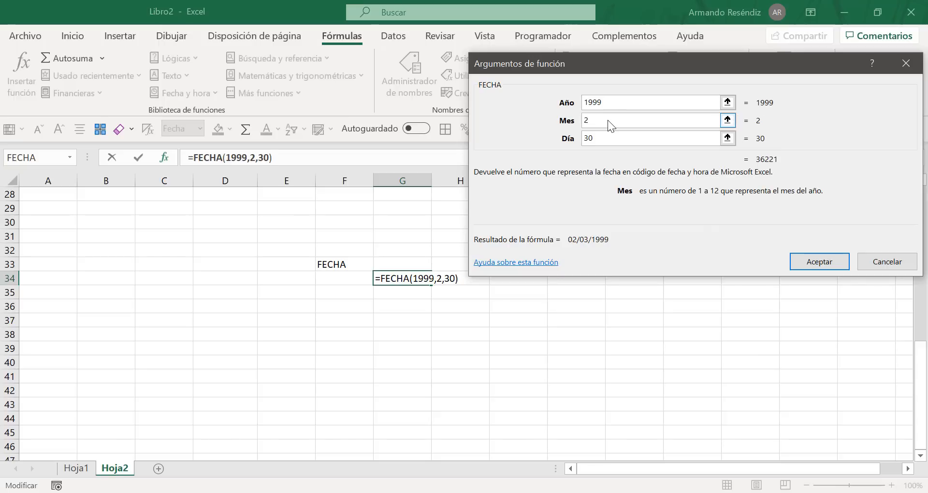
# Step: Re-enter 30 as the Día argument, check all three FECHA arguments, and accept the formula in G34
pyautogui.click(605, 135)
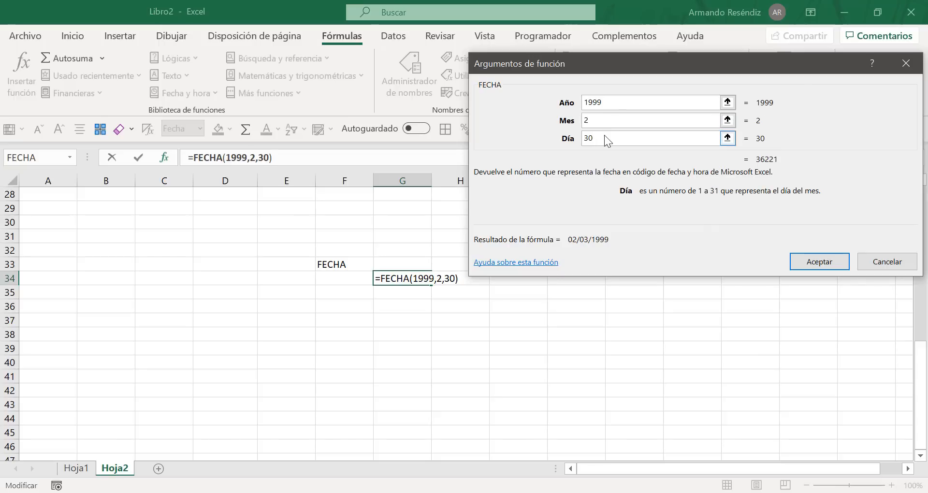
pyautogui.press('BackSpace')
pyautogui.press('BackSpace')
pyautogui.write('30')
pyautogui.click(619, 119)
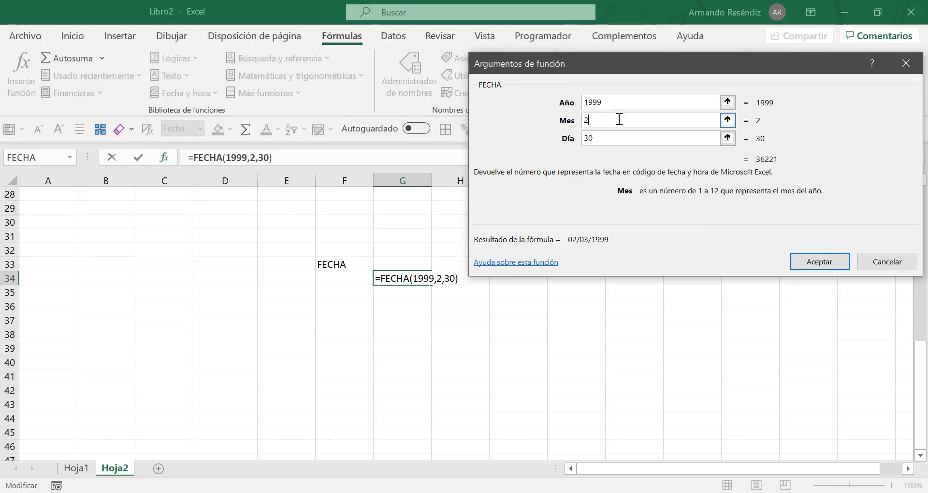
pyautogui.click(619, 102)
pyautogui.click(623, 124)
pyautogui.doubleClick(622, 132)
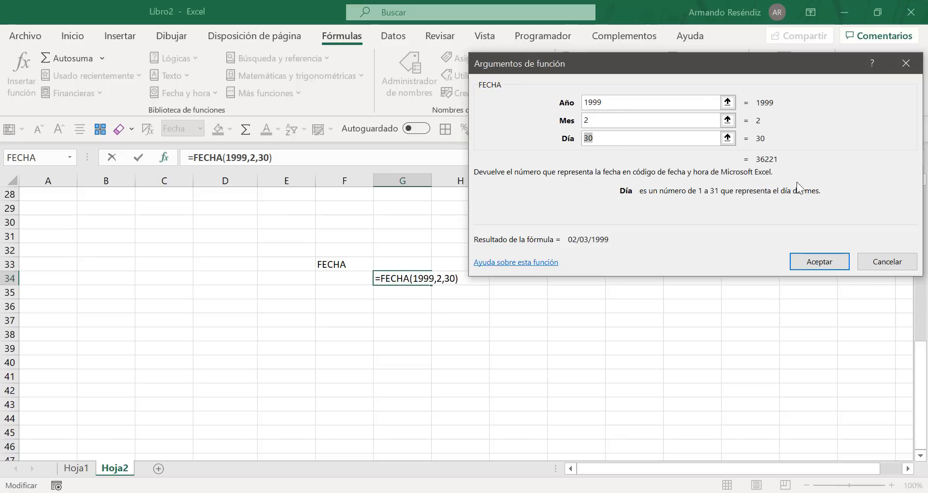
pyautogui.click(806, 263)
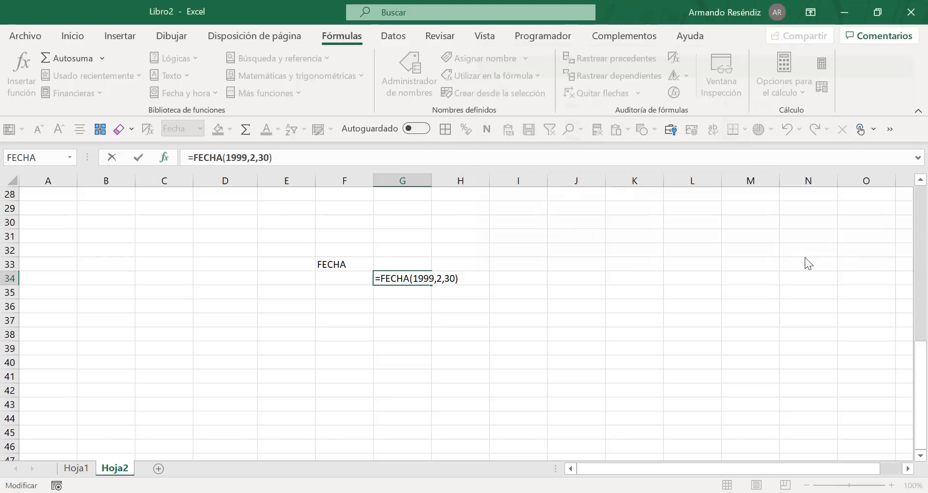
# Step: Return to G34 and examine its FECHA arguments and formula result in the function arguments dialog, and close it
pyautogui.click(458, 277)
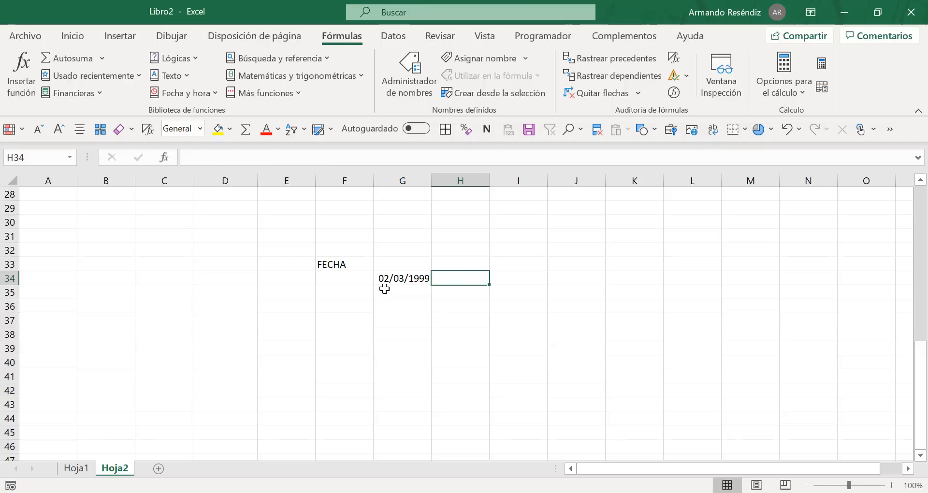
pyautogui.click(435, 321)
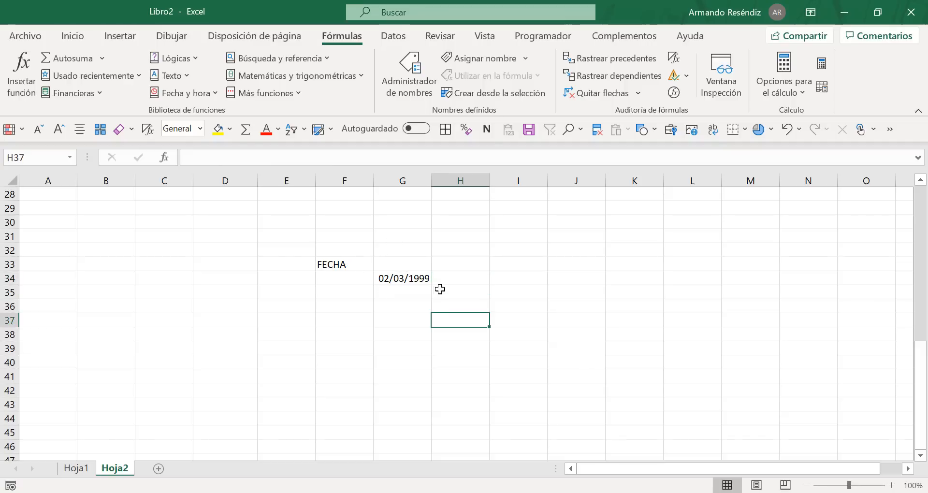
pyautogui.press('Up')
pyautogui.press('Up')
pyautogui.press('Up')
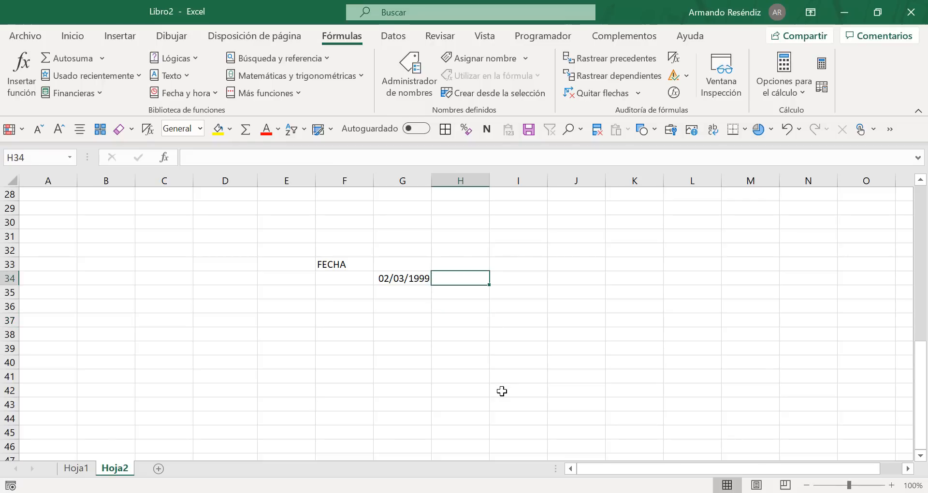
pyautogui.click(422, 279)
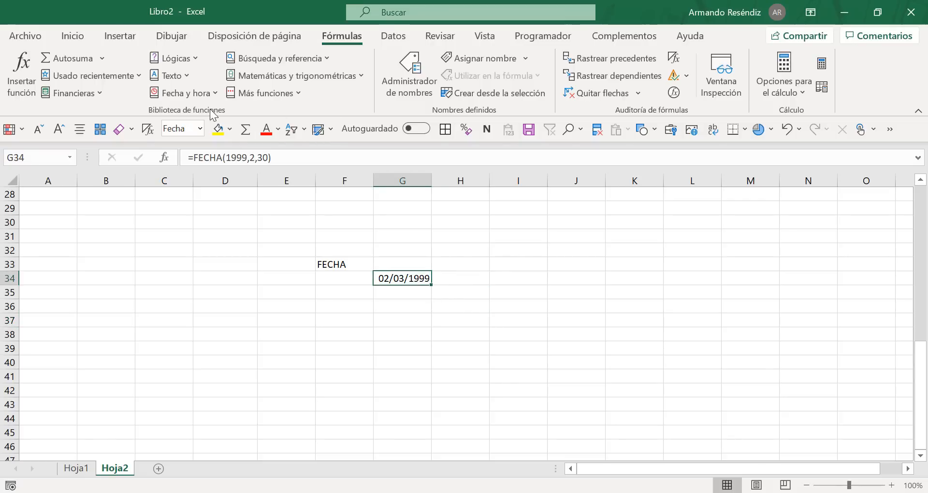
pyautogui.click(168, 159)
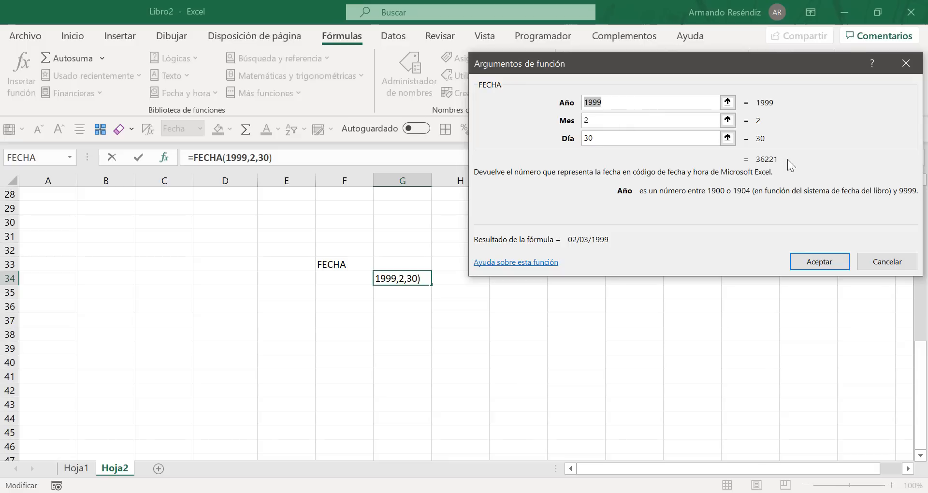
pyautogui.moveTo(787, 158); pyautogui.dragTo(743, 160)
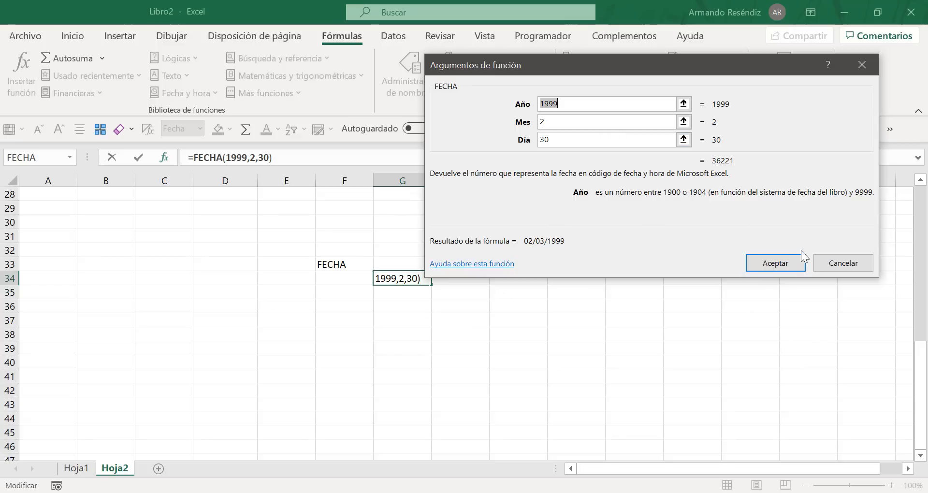
pyautogui.click(776, 263)
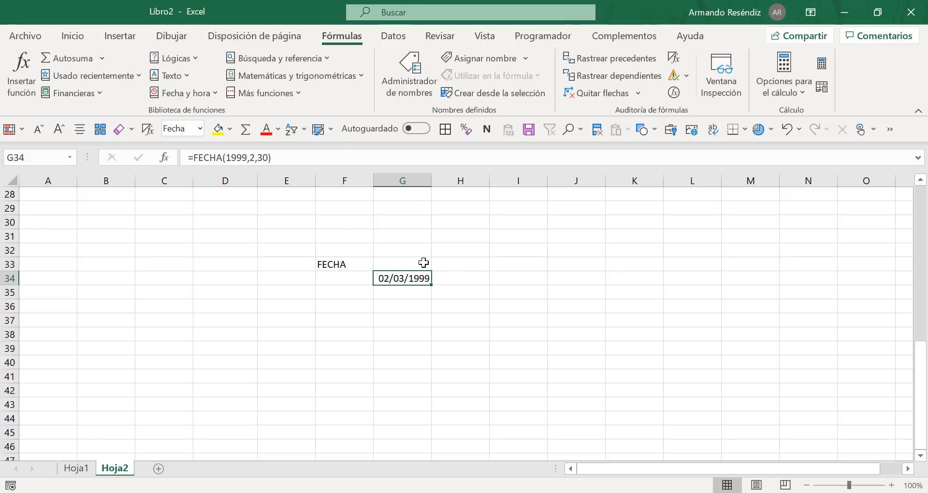
# Step: Highlight the words "un orden determinado" in the browser's function definition page, and return to Libro2
pyautogui.hotkey('alt', 'Tab')
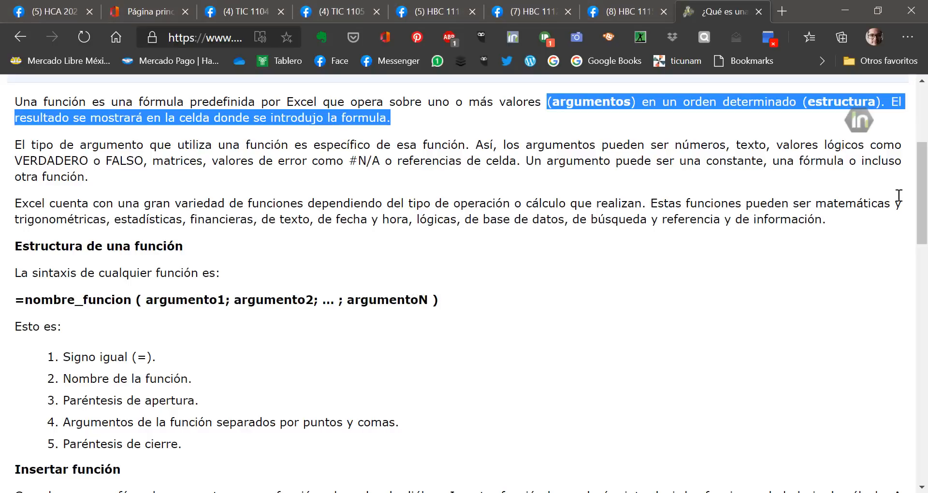
pyautogui.click(626, 118)
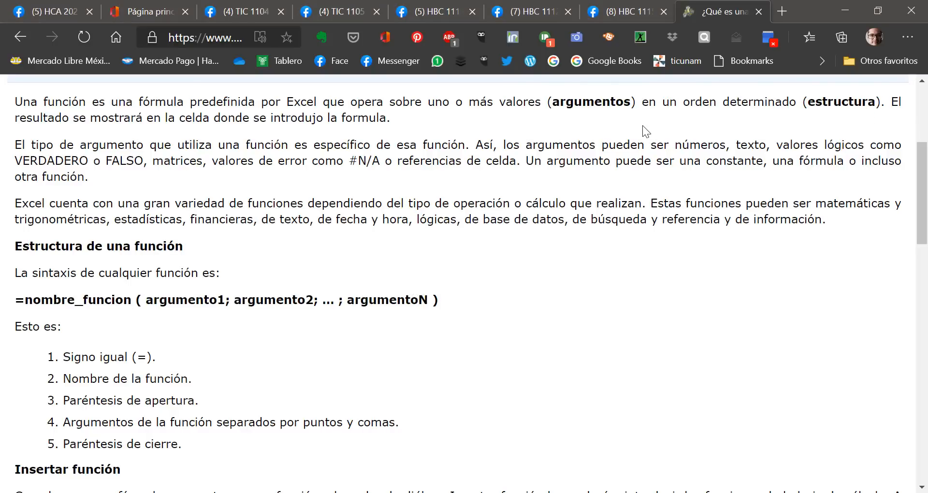
pyautogui.moveTo(662, 103); pyautogui.dragTo(797, 103)
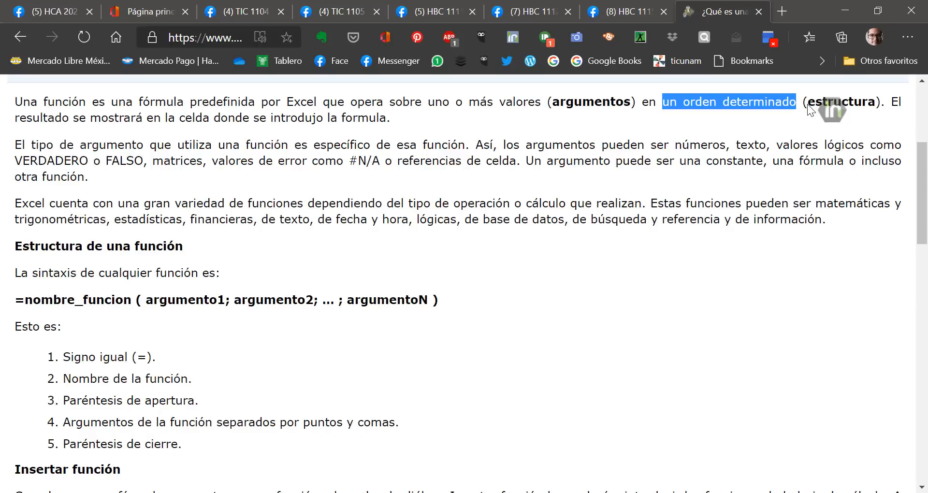
pyautogui.moveTo(840, 109)
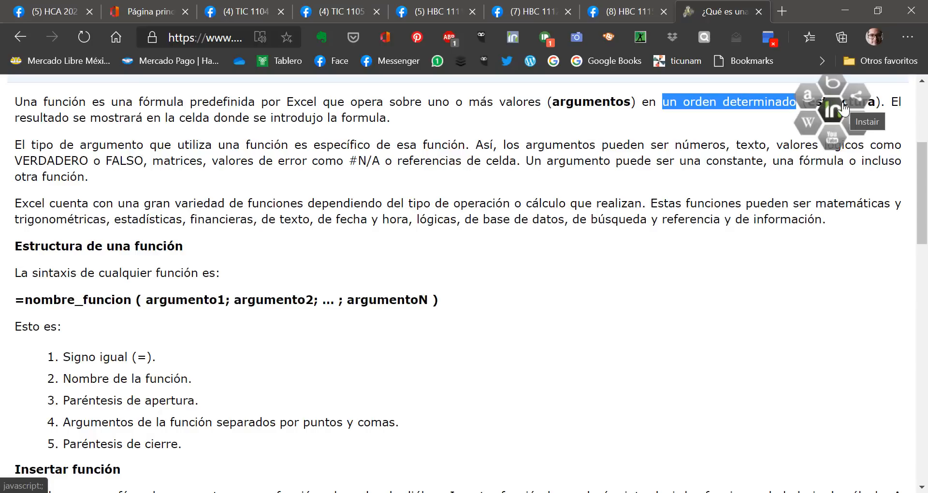
pyautogui.hotkey('alt', 'Tab')
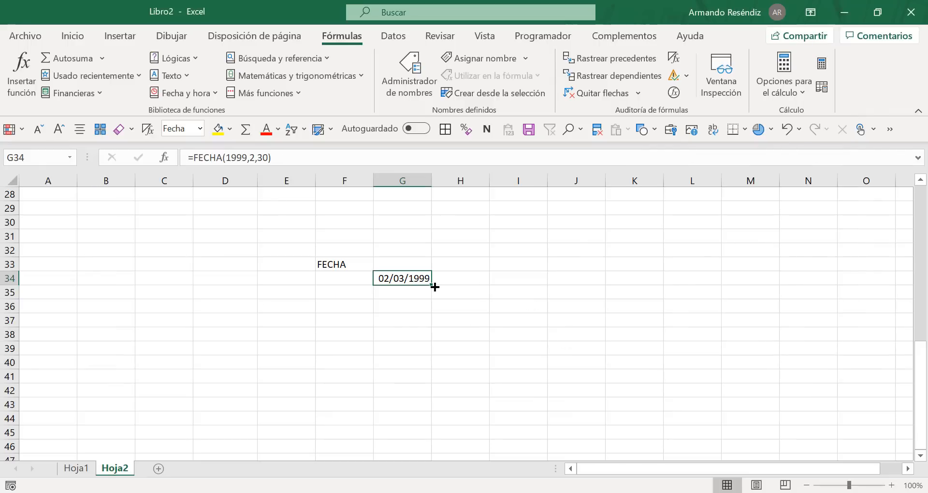
# Step: Replace the Mes argument of the FECHA formula in G34 with the word febrero and accept it
pyautogui.click(167, 157)
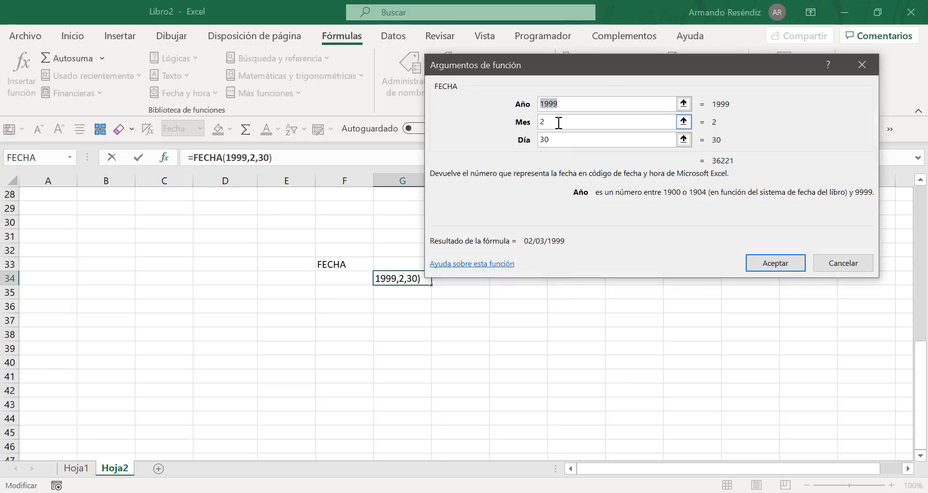
pyautogui.click(559, 122)
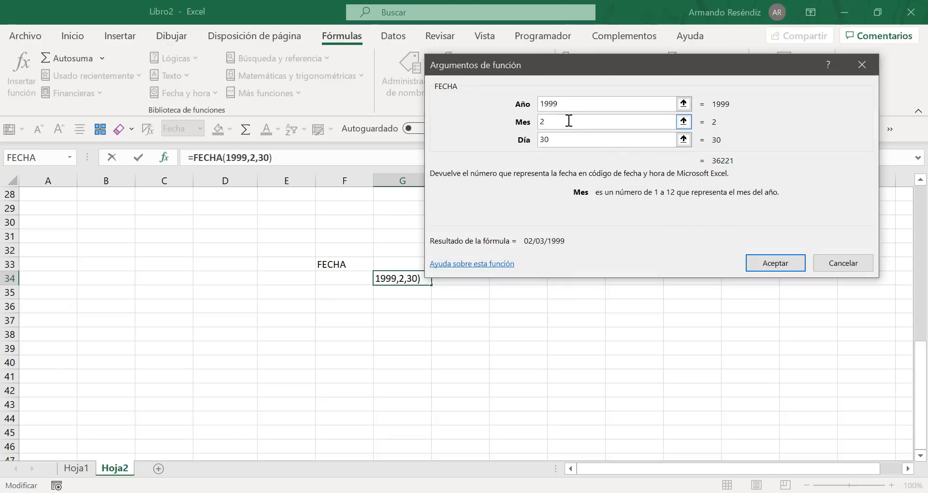
pyautogui.press('BackSpace')
pyautogui.write('febrer')
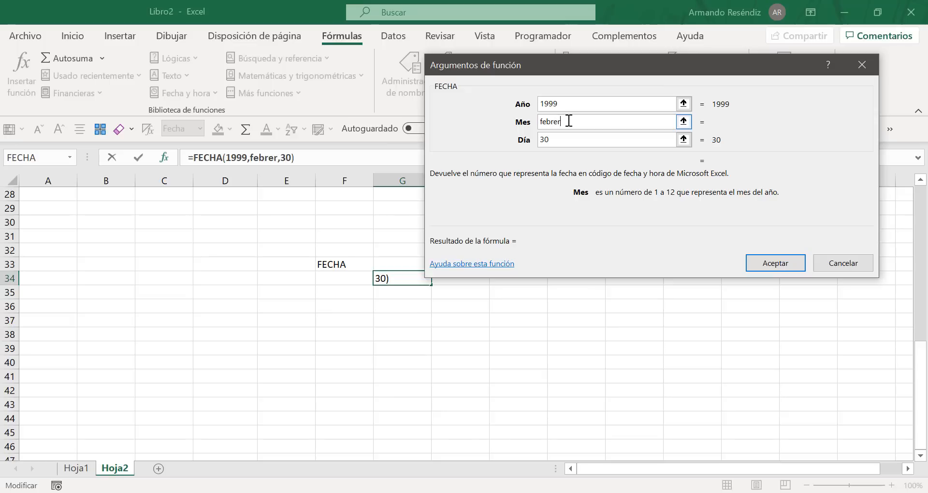
pyautogui.write('o')
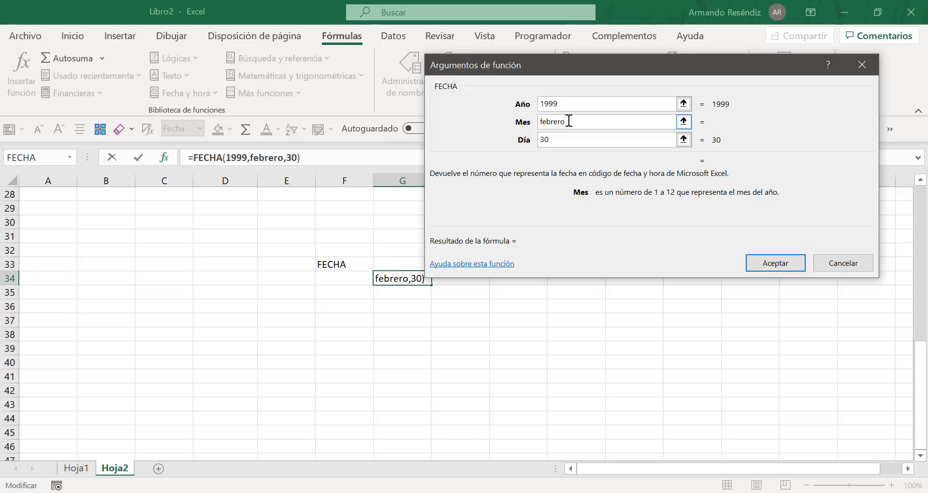
pyautogui.click(775, 268)
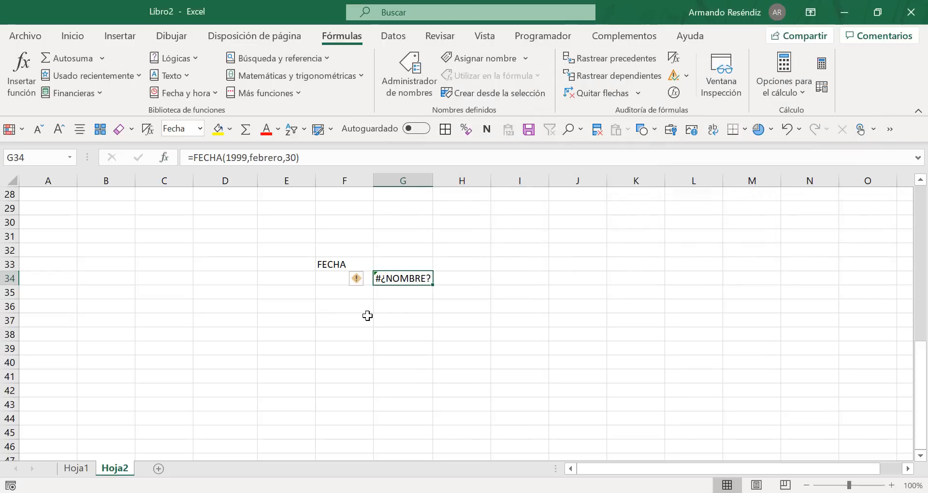
pyautogui.press('Right')
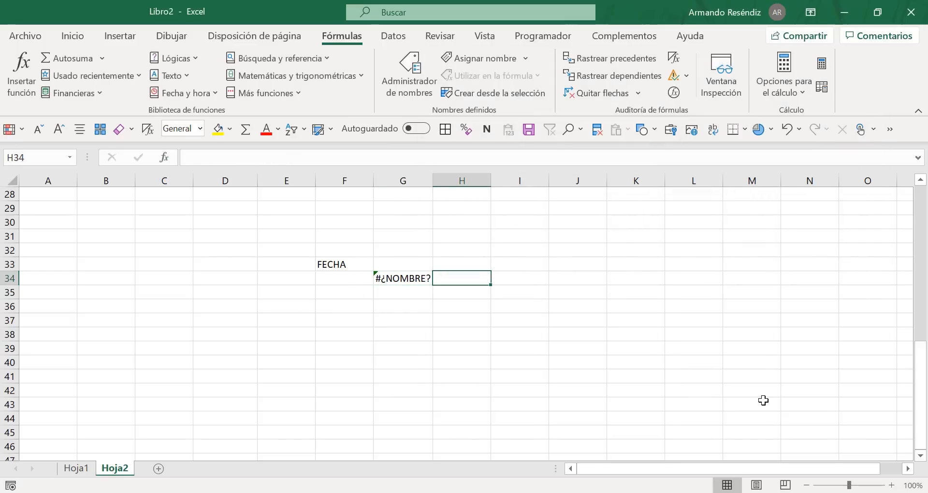
# Step: Return to G34, examine how FECHA evaluates the Mes argument and its description, and close the function arguments dialog
pyautogui.click(405, 279)
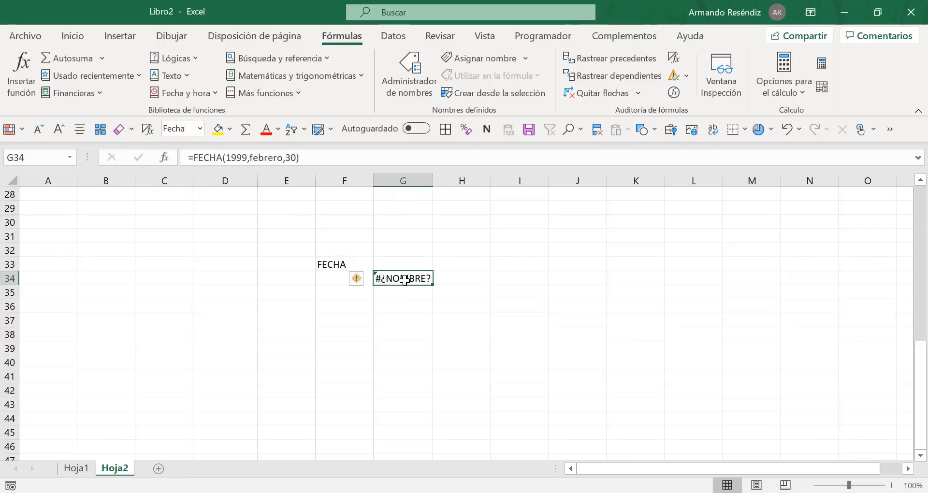
pyautogui.click(164, 158)
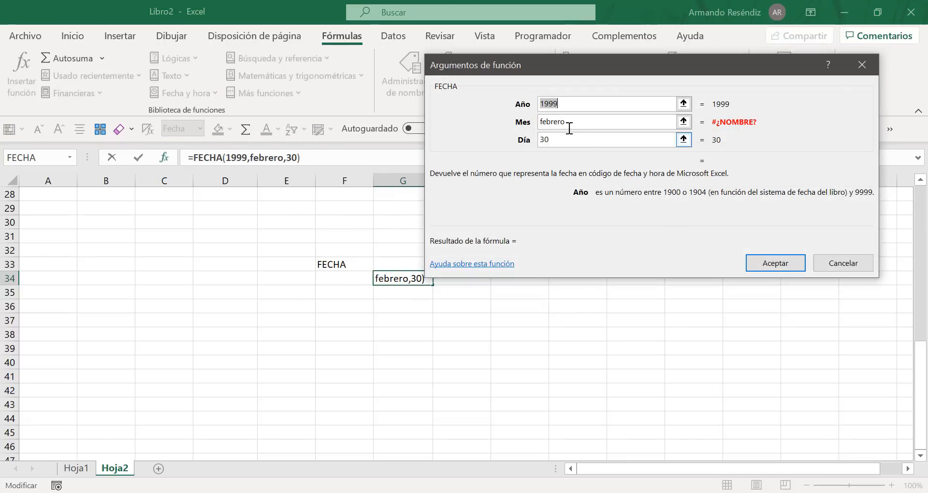
pyautogui.click(570, 127)
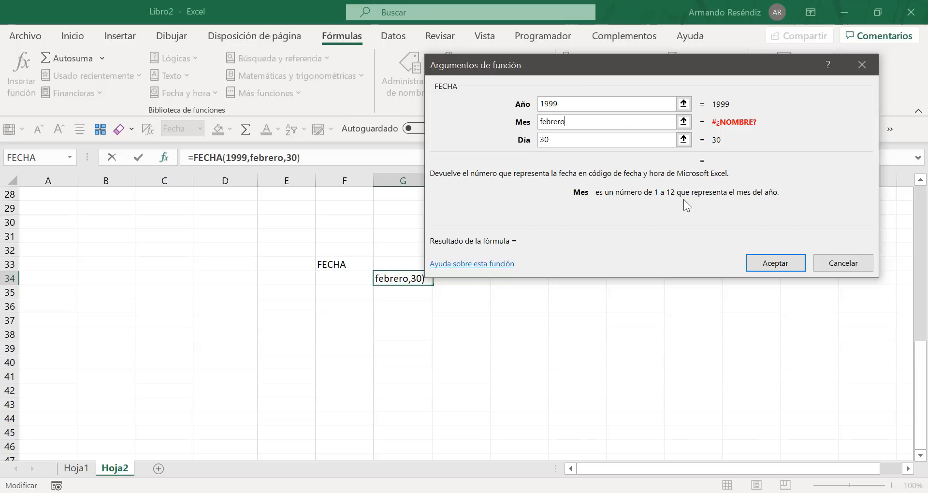
pyautogui.click(777, 266)
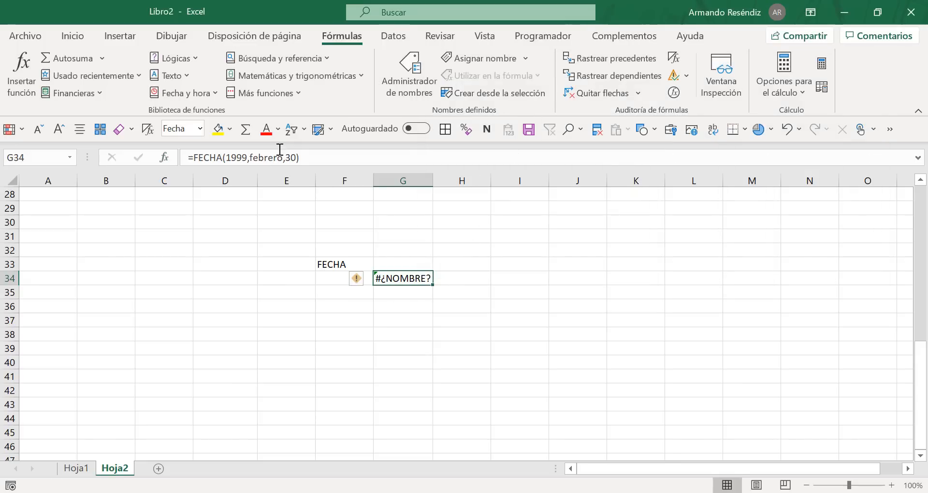
# Step: Set the Mes argument of the FECHA formula in G34 to 2 and accept the formula
pyautogui.click(164, 158)
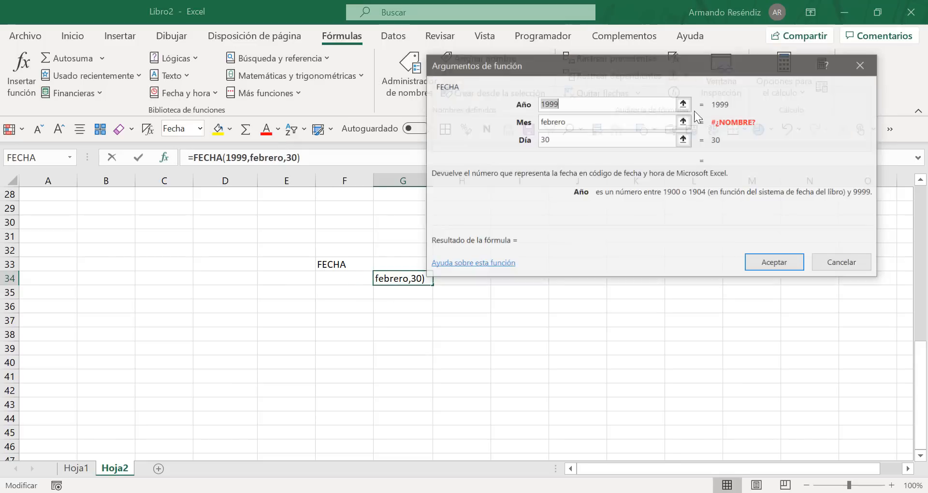
pyautogui.click(582, 124)
pyautogui.press('BackSpace')
pyautogui.press('BackSpace')
pyautogui.press('BackSpace')
pyautogui.press('BackSpace')
pyautogui.press('BackSpace')
pyautogui.press('BackSpace')
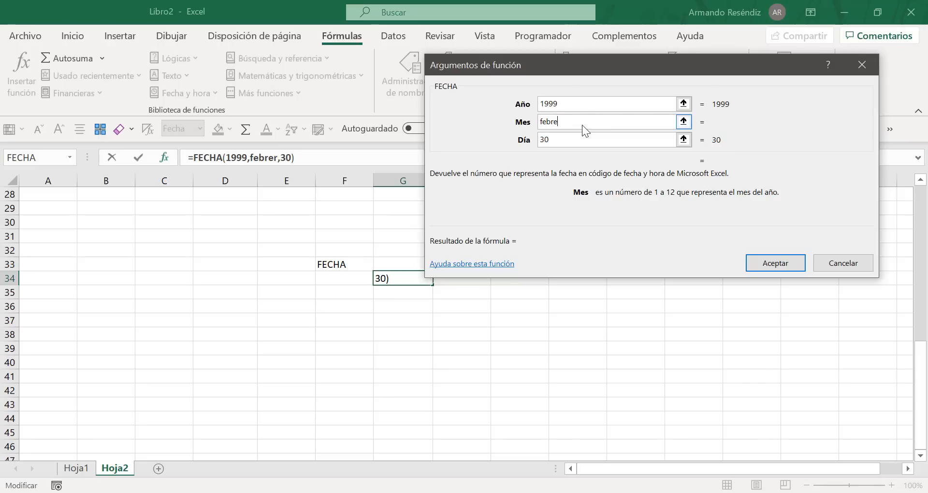
pyautogui.press('BackSpace')
pyautogui.write('2')
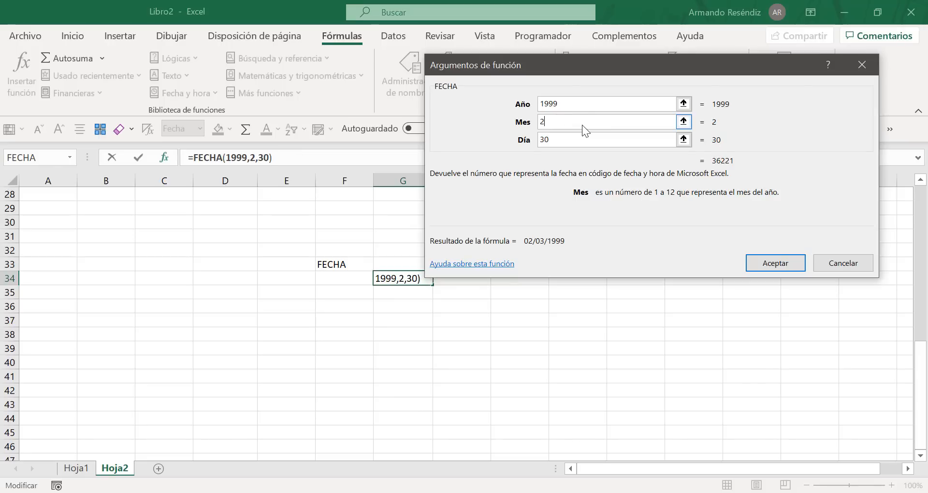
pyautogui.click(776, 263)
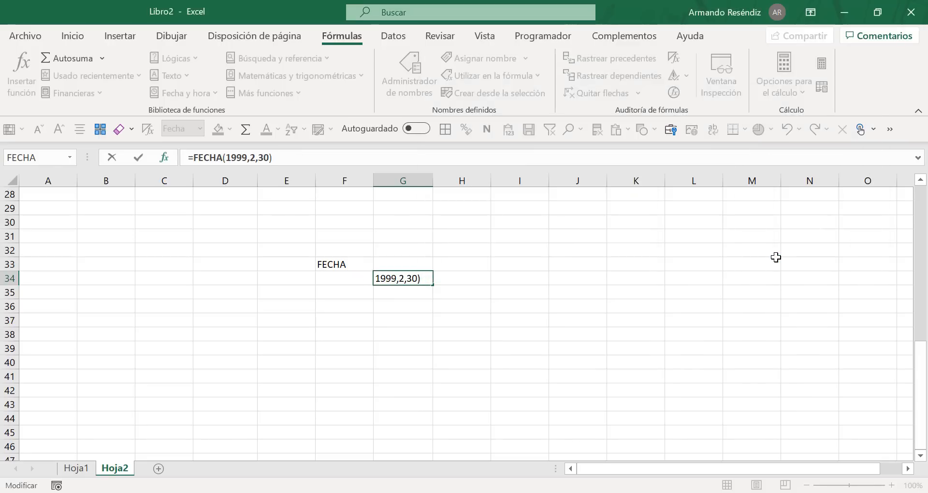
# Step: Start a TEXTO formula in cell J34 and open its function arguments dialog
pyautogui.click(598, 282)
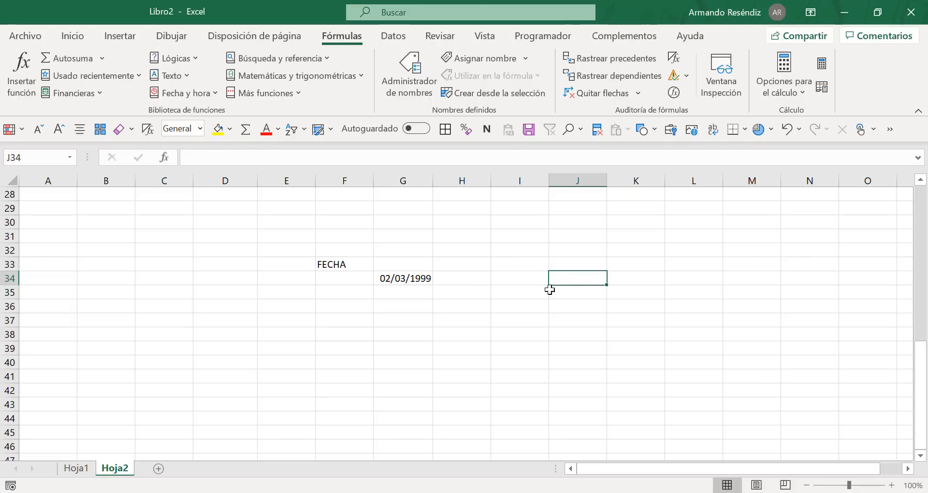
pyautogui.click(533, 275)
pyautogui.click(582, 278)
pyautogui.write('=te')
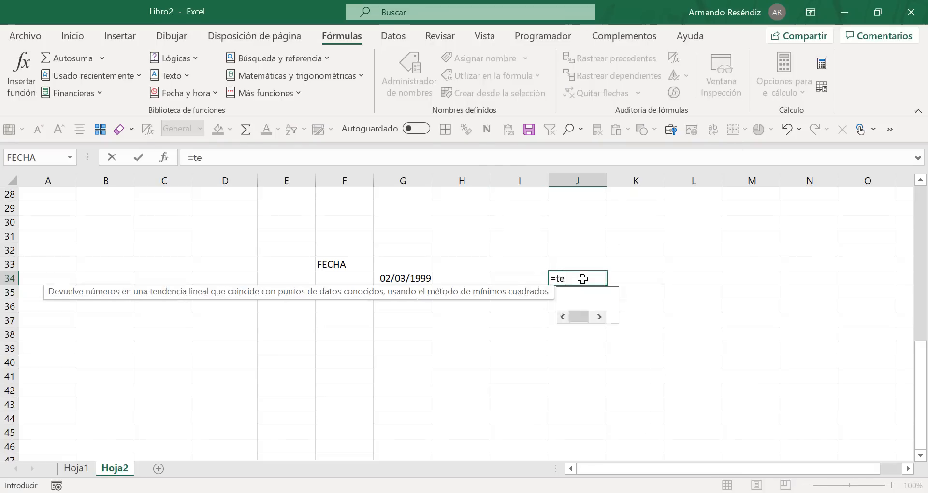
pyautogui.write('xto(')
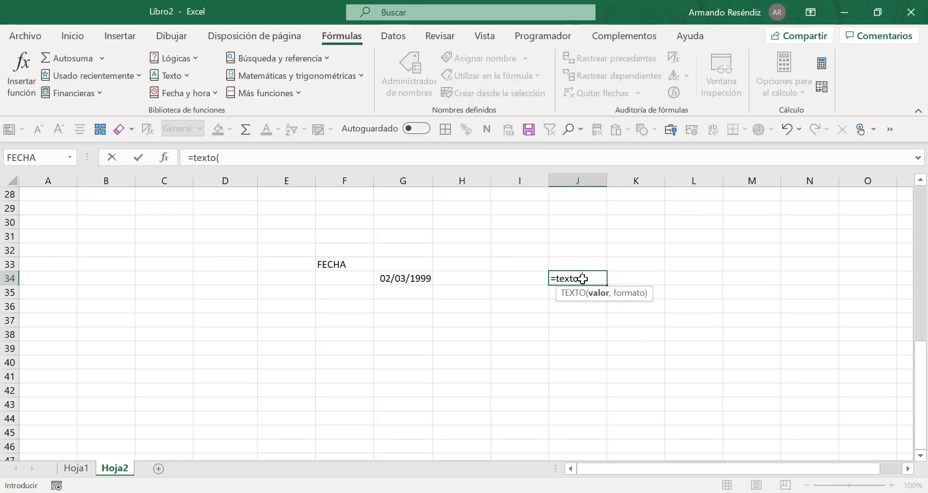
pyautogui.click(164, 158)
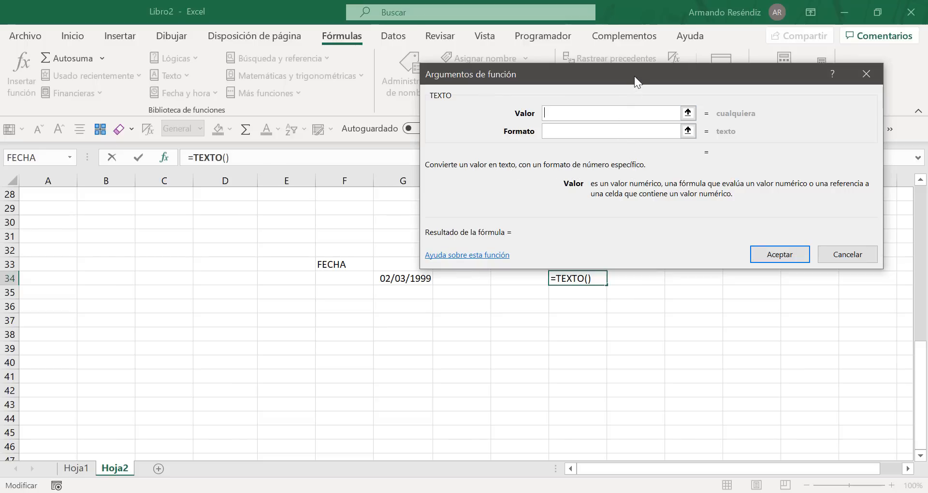
# Step: Set the Valor argument of TEXTO to cell G34 and activate the Formato argument for entry
pyautogui.moveTo(634, 77); pyautogui.dragTo(646, 44)
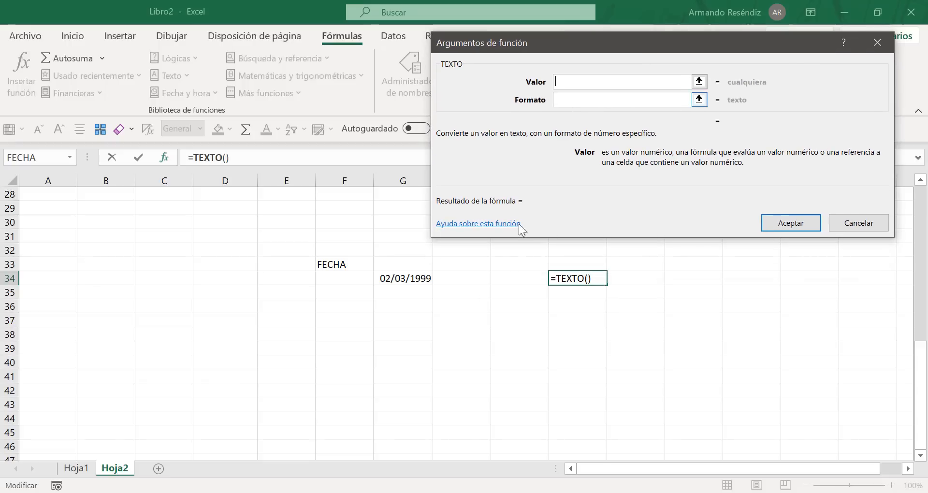
pyautogui.click(560, 98)
pyautogui.click(591, 83)
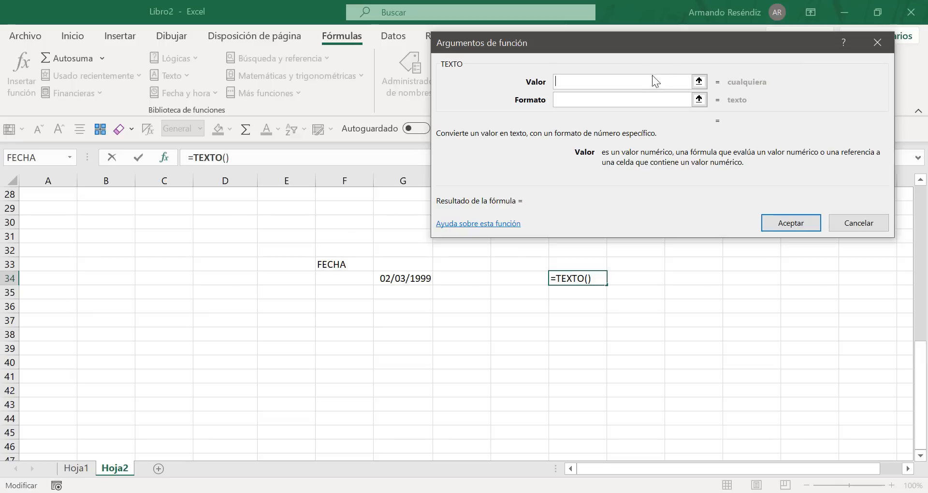
pyautogui.click(406, 279)
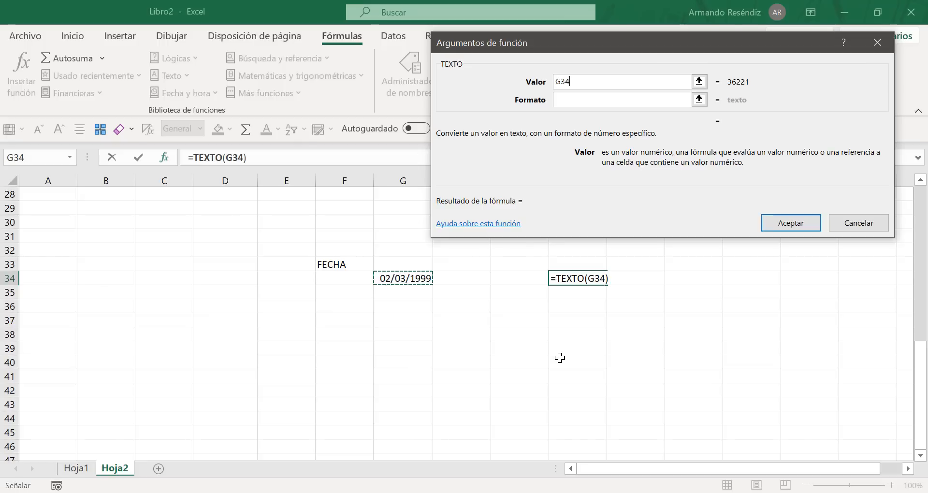
pyautogui.click(576, 100)
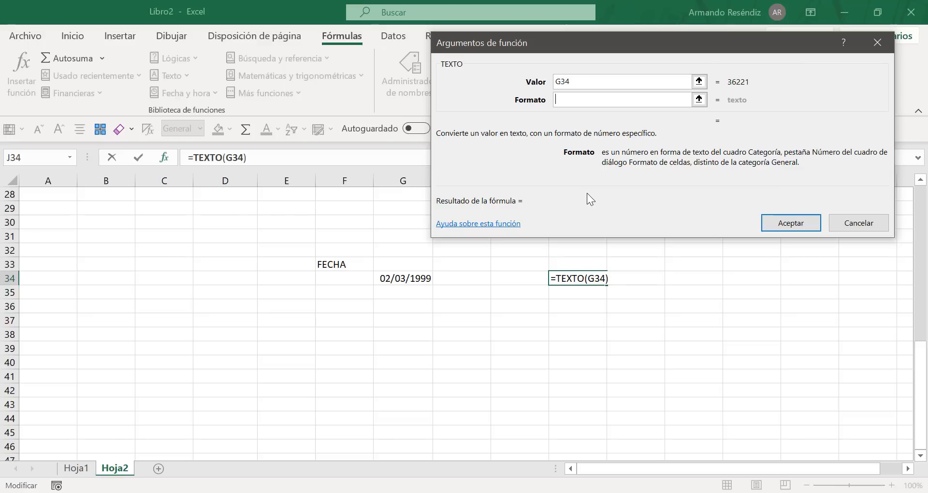
# Step: Open the online help article for the TEXTO function and review its table of example format codes
pyautogui.click(480, 224)
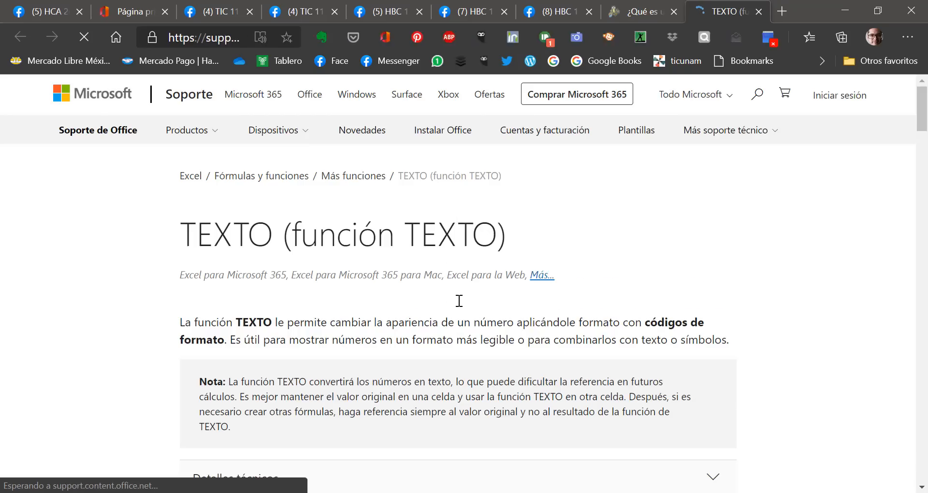
pyautogui.scroll(-20, 459, 300)
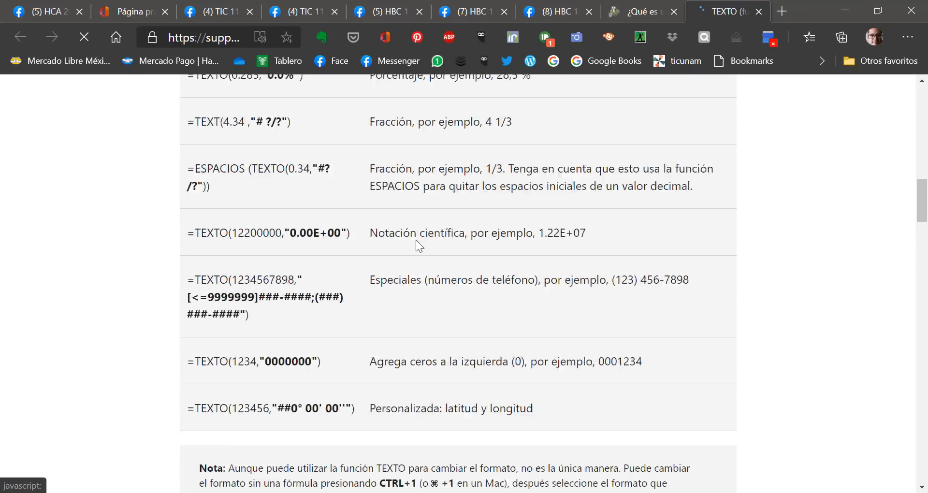
pyautogui.scroll(-8, 416, 241)
pyautogui.scroll(3, 416, 241)
pyautogui.scroll(5, 417, 245)
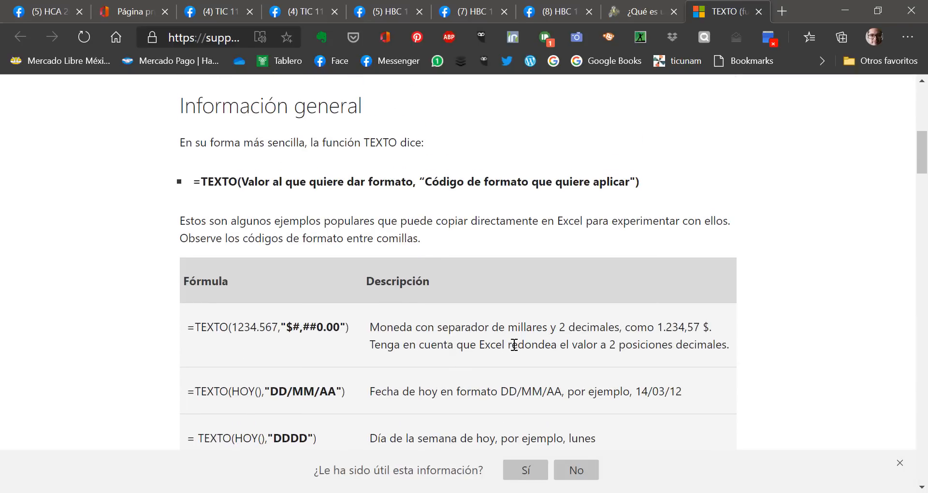
pyautogui.scroll(-7, 514, 344)
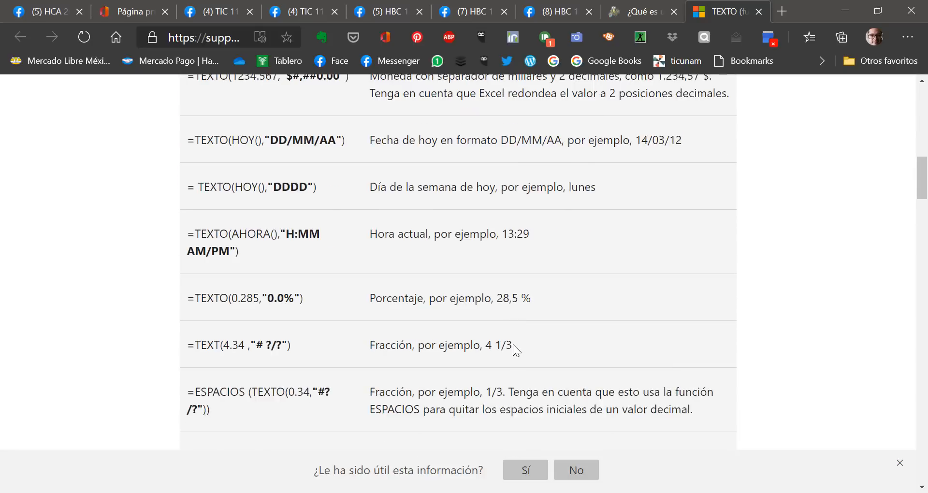
pyautogui.scroll(-7, 512, 343)
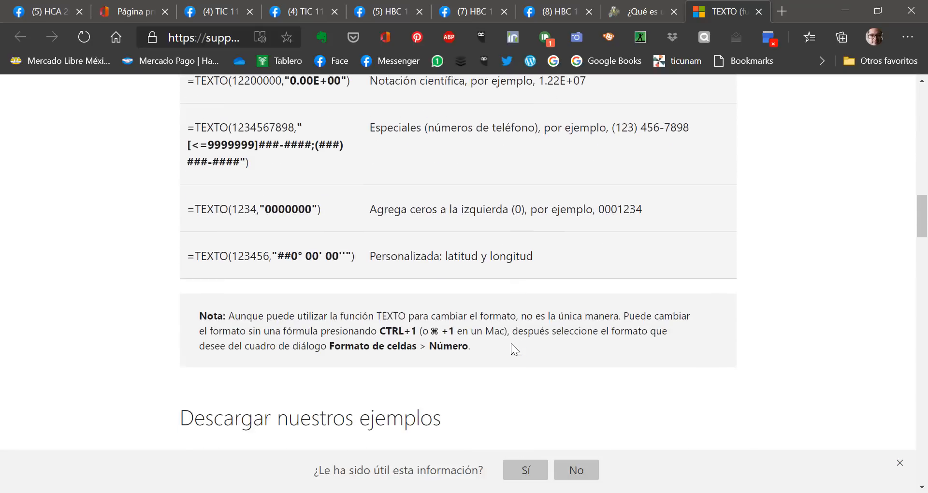
# Step: Examine the help article's sections on other format codes, the common scenario of combining text with dates, and frequently asked questions
pyautogui.scroll(-5, 512, 344)
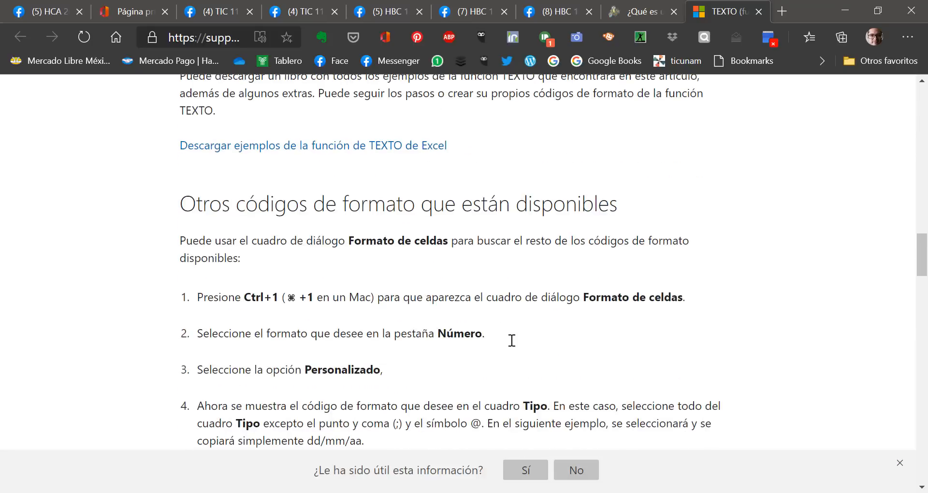
pyautogui.scroll(-6, 511, 341)
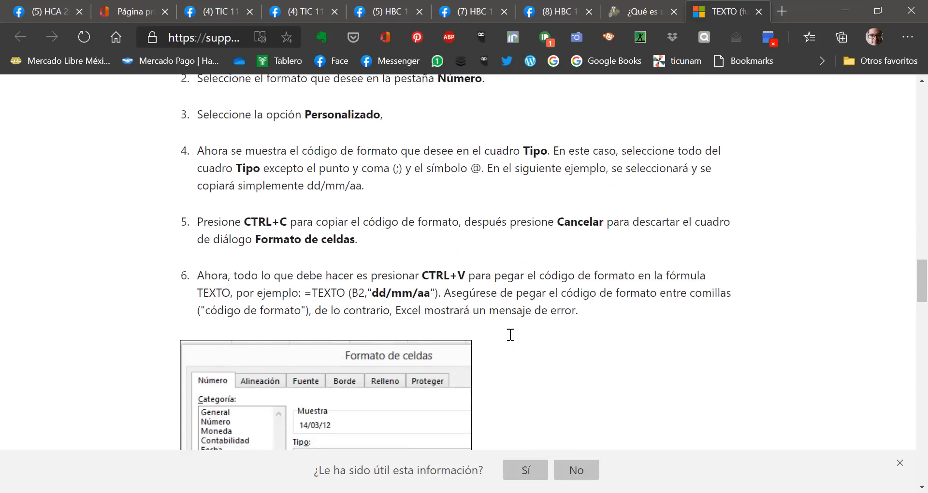
pyautogui.scroll(-7, 510, 335)
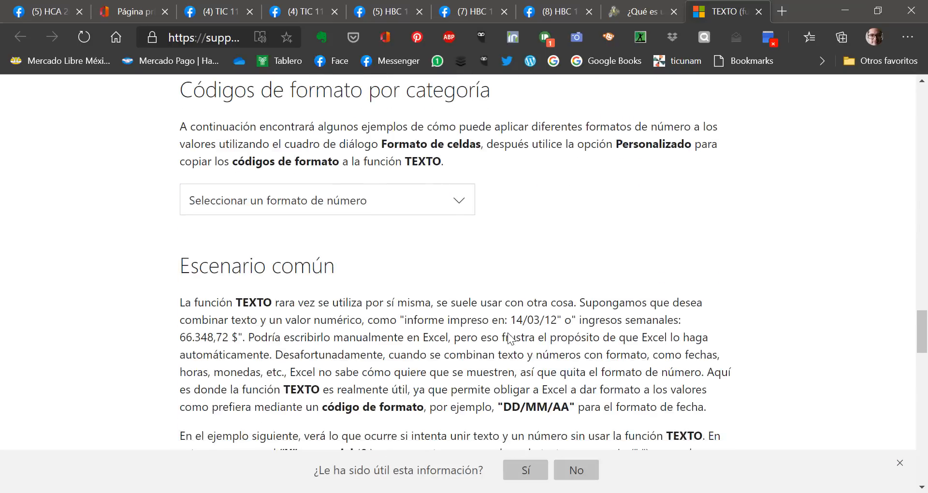
pyautogui.scroll(-7, 509, 334)
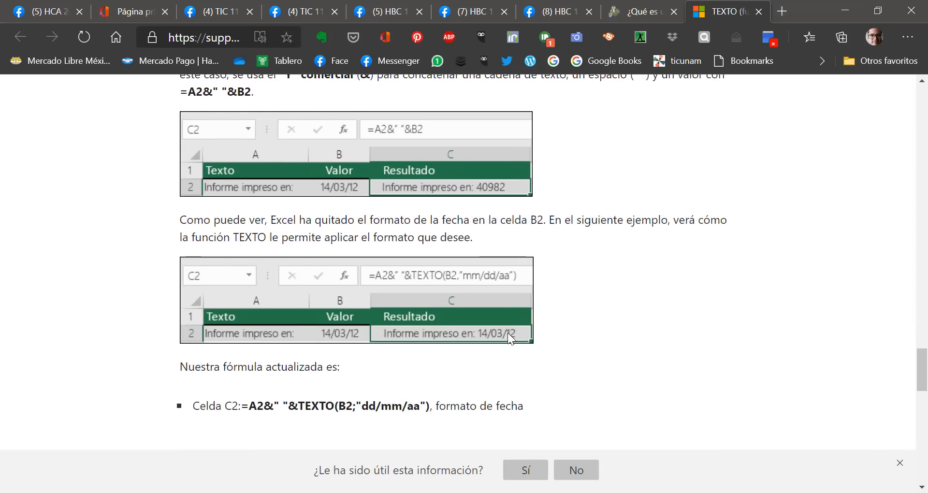
pyautogui.scroll(-6, 508, 338)
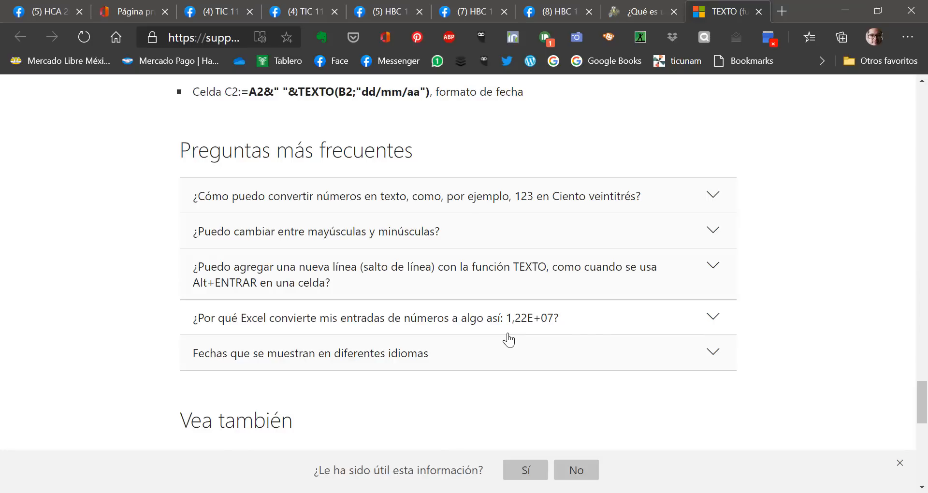
pyautogui.scroll(-4, 508, 340)
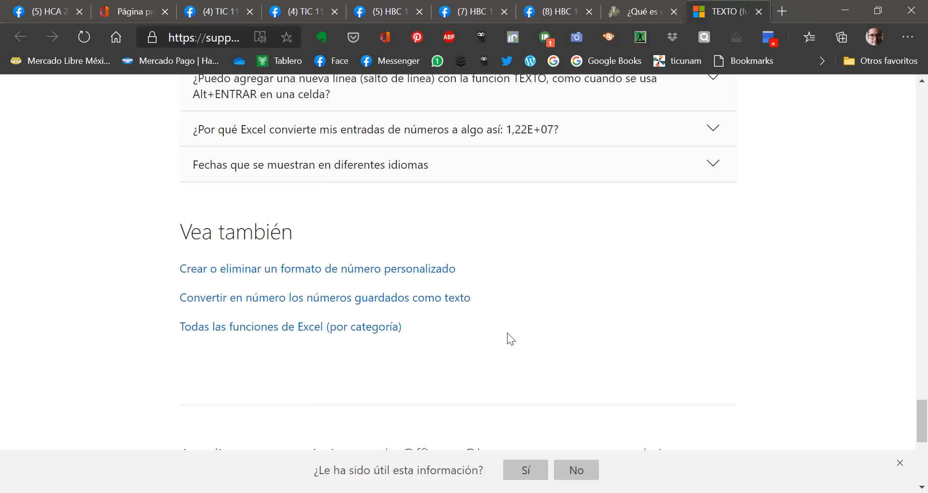
pyautogui.scroll(6, 506, 332)
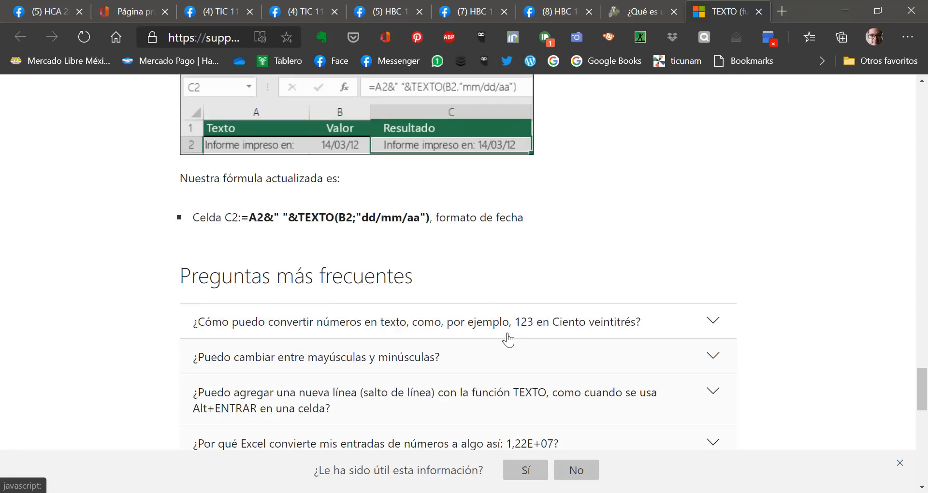
pyautogui.scroll(3, 508, 340)
pyautogui.scroll(5, 507, 333)
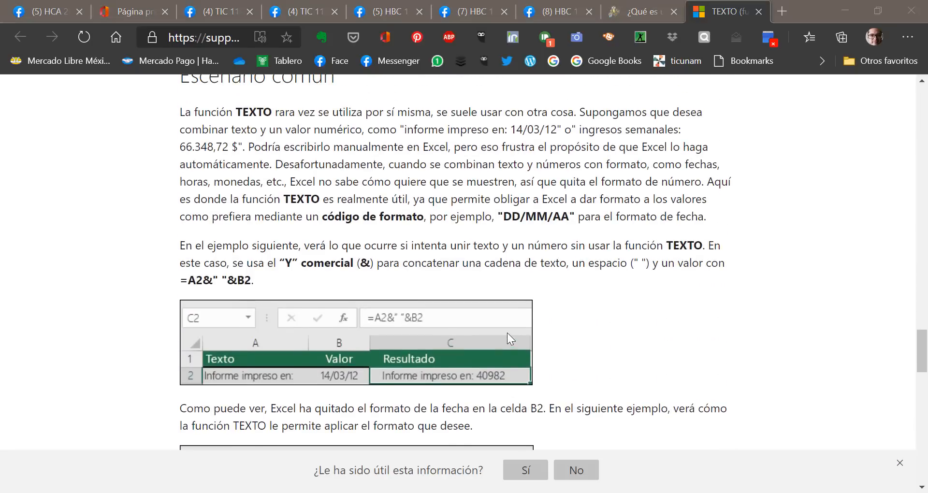
# Step: Switch back to Excel and reposition the TEXTO function arguments dialog
pyautogui.hotkey('alt', 'Tab')
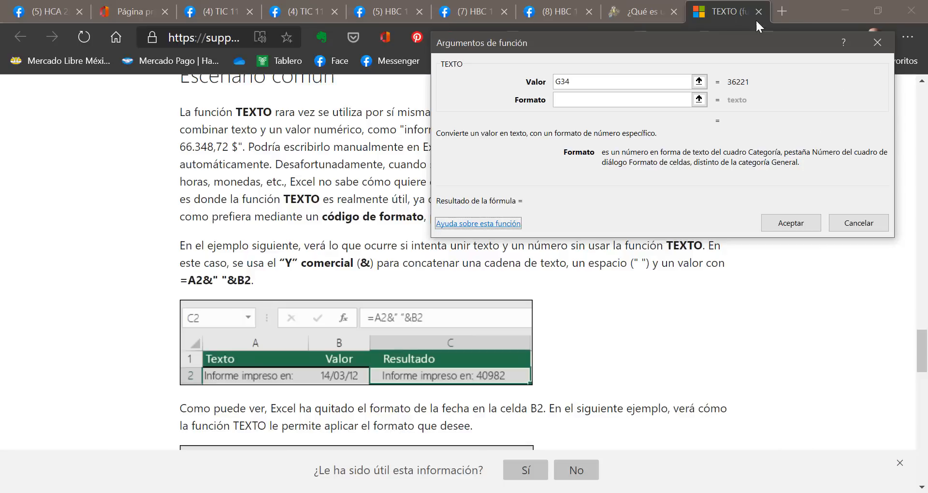
pyautogui.hotkey('alt', 'Tab')
pyautogui.press('Tab')
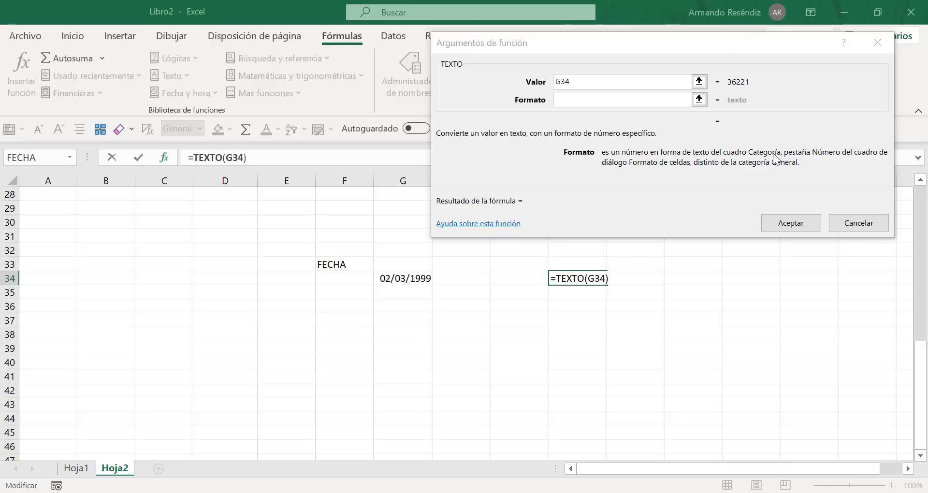
pyautogui.click(671, 46)
pyautogui.moveTo(671, 46)
pyautogui.mouseDown()
pyautogui.moveTo(652, 224)
pyautogui.moveTo(657, 54)
pyautogui.mouseUp()
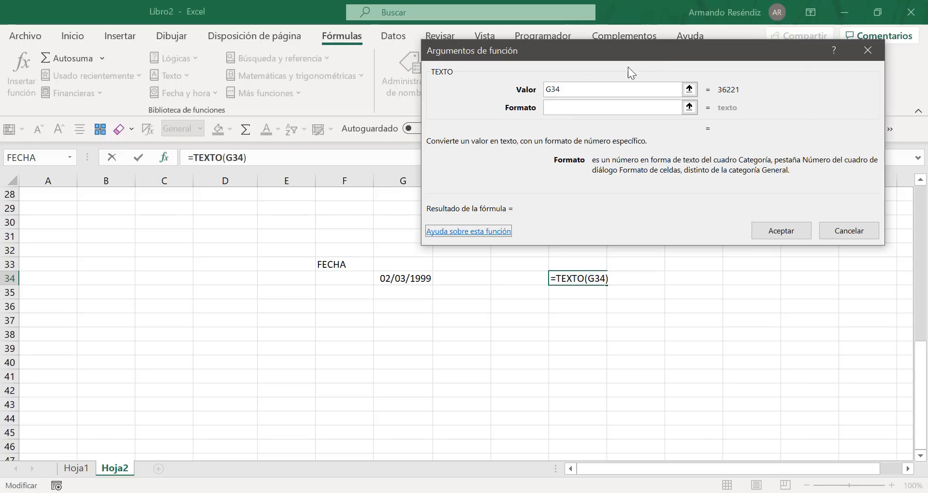
# Step: Set the Formato argument of the TEXTO formula in J34 to "mmmm" and accept the formula
pyautogui.click(578, 105)
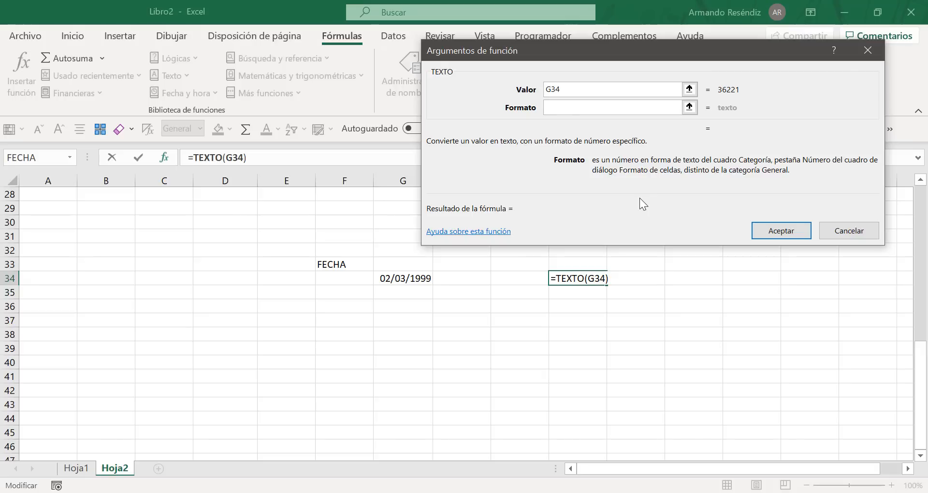
pyautogui.write('"mmm')
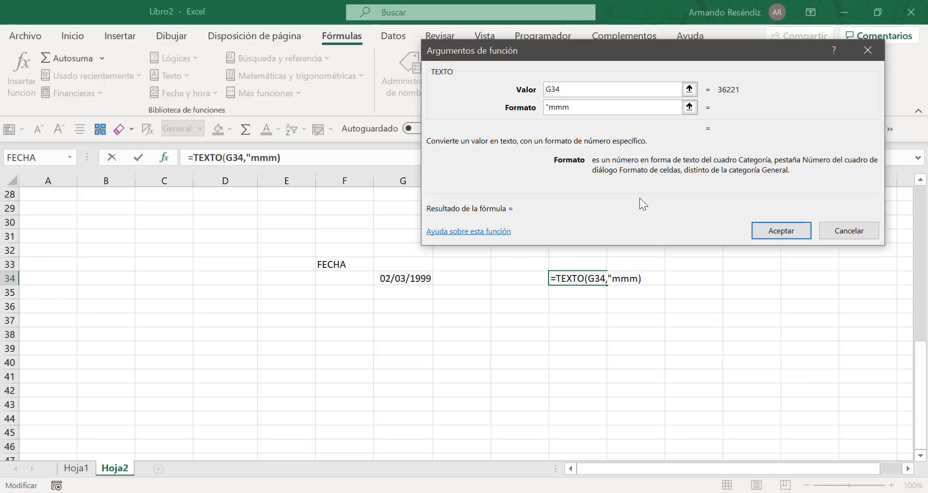
pyautogui.write('m"')
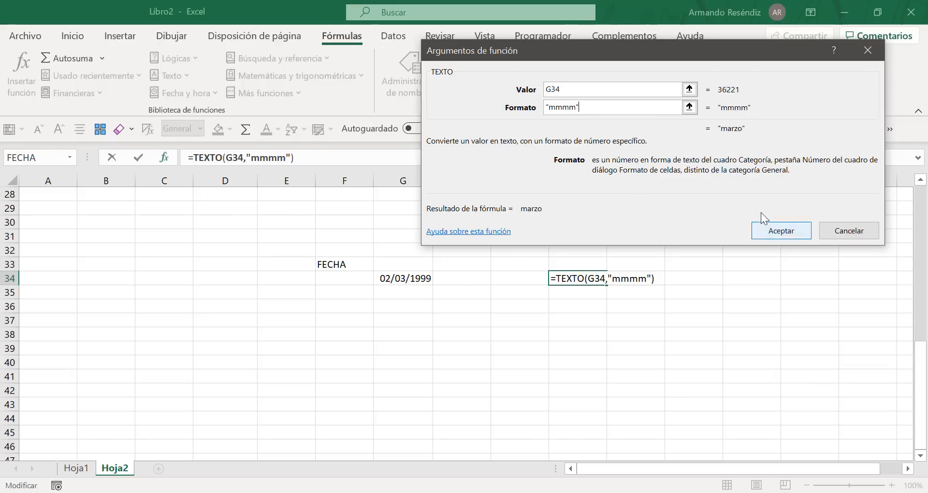
pyautogui.click(775, 233)
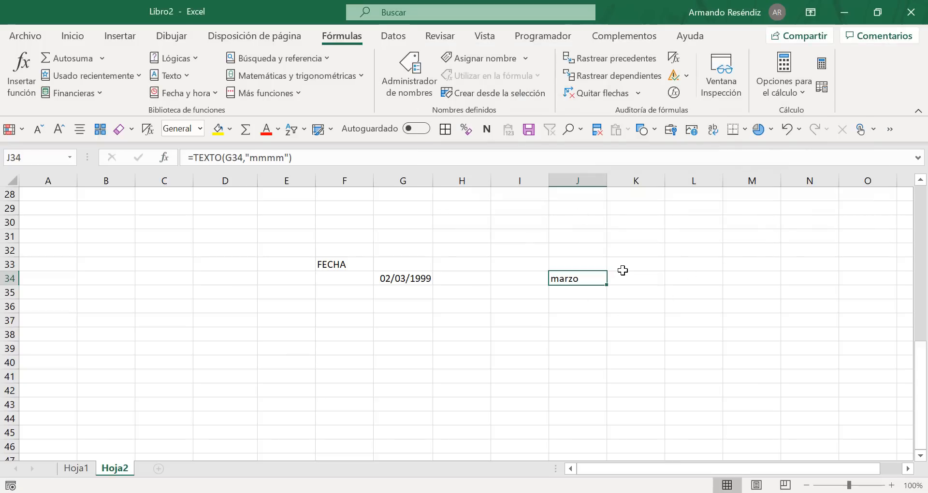
# Step: Examine the TEXTO formula in cell J34 in edit mode and close it without changes
pyautogui.scroll(4, 622, 270)
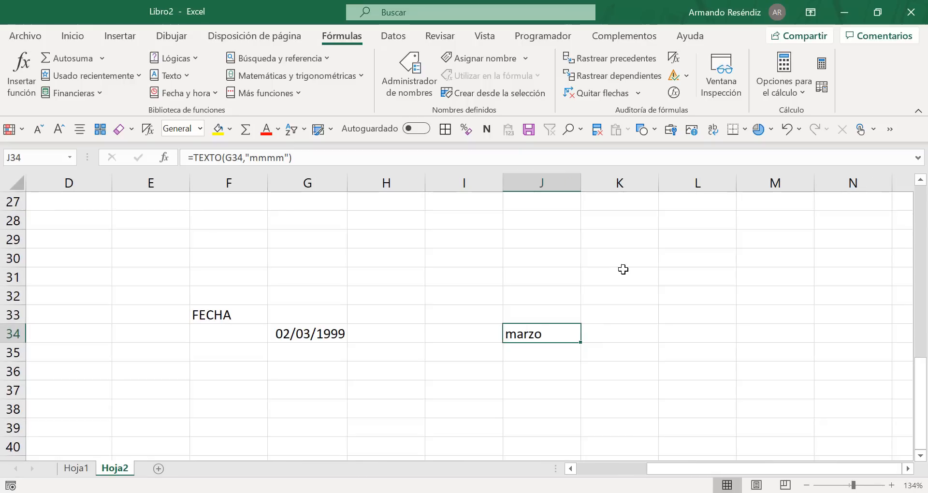
pyautogui.moveTo(522, 370); pyautogui.dragTo(528, 349)
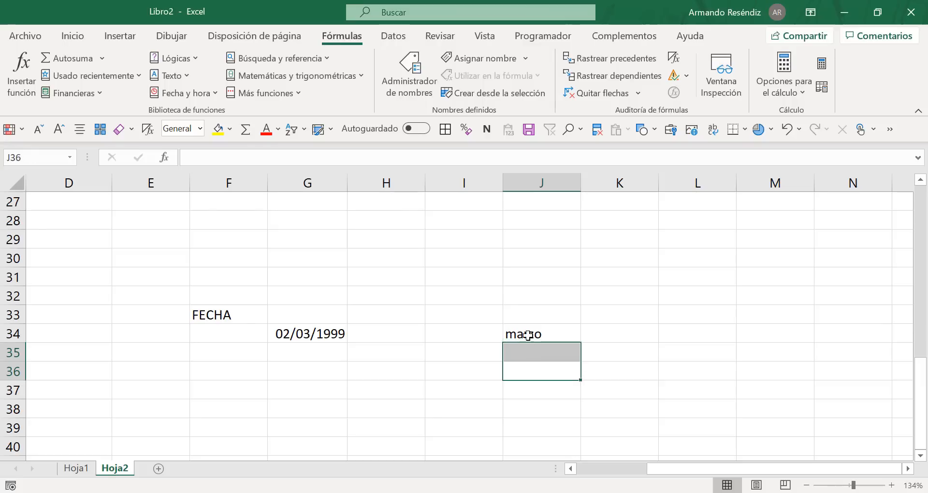
pyautogui.click(528, 335)
pyautogui.doubleClick(529, 335)
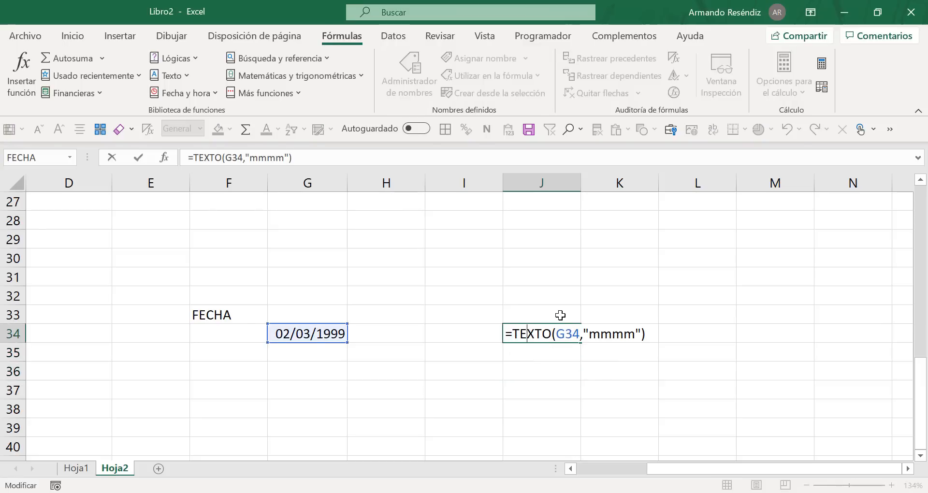
pyautogui.press('Return')
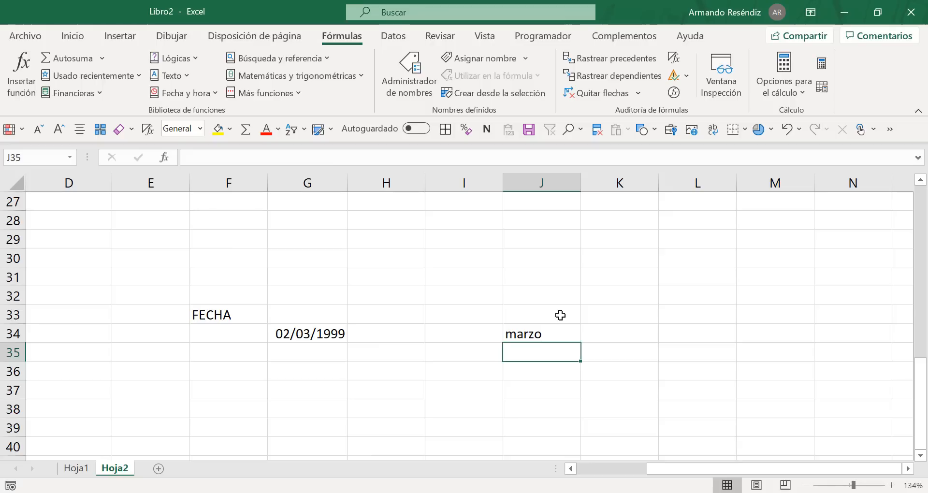
# Step: Remove both quotation marks around mmmm in the TEXTO formula in J34 and confirm the formula
pyautogui.doubleClick(521, 332)
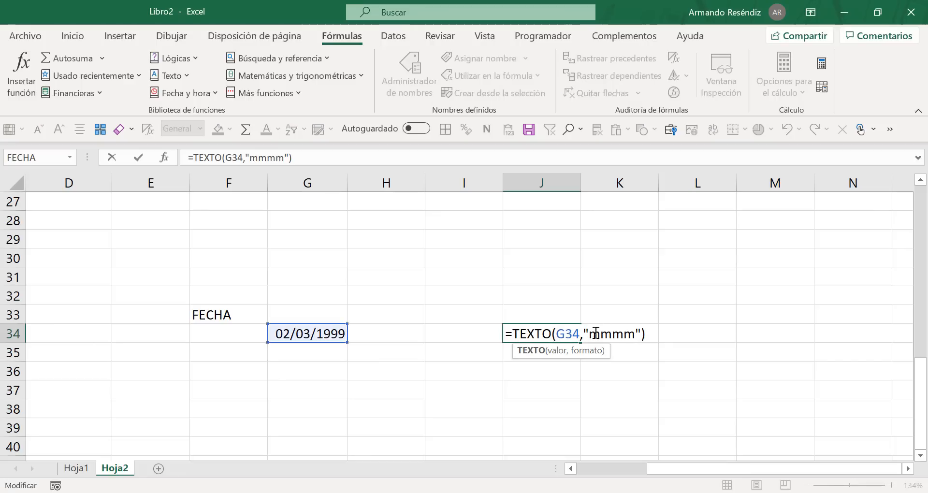
pyautogui.moveTo(589, 333); pyautogui.dragTo(635, 333)
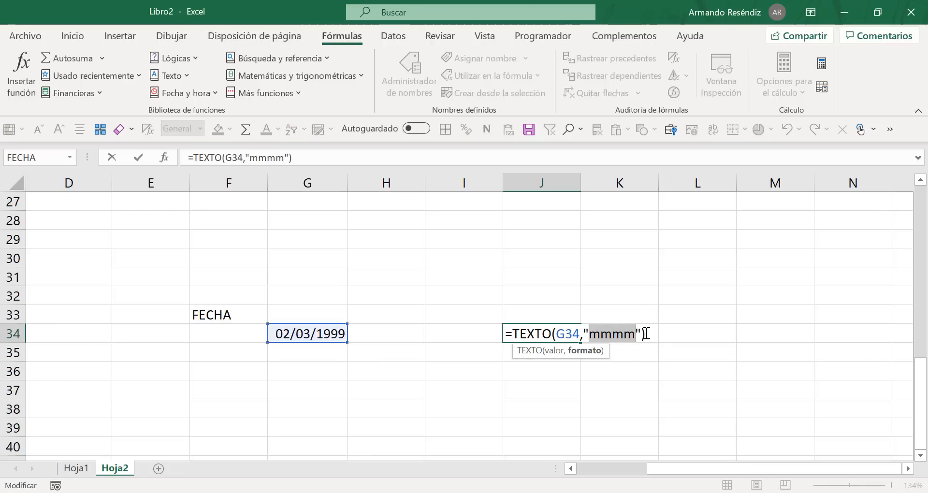
pyautogui.click(589, 333)
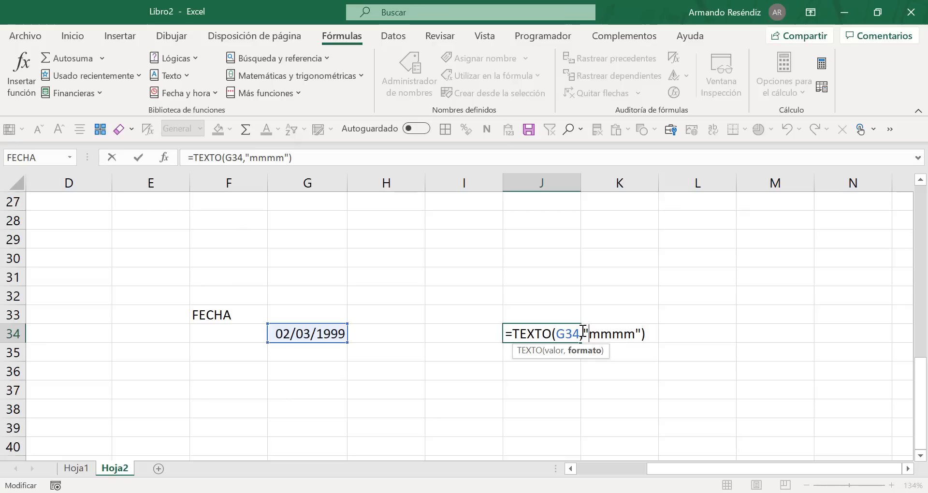
pyautogui.click(584, 332)
pyautogui.click(640, 331)
pyautogui.press('BackSpace')
pyautogui.press('Left')
pyautogui.press('Left')
pyautogui.press('Left')
pyautogui.press('Left')
pyautogui.press('BackSpace')
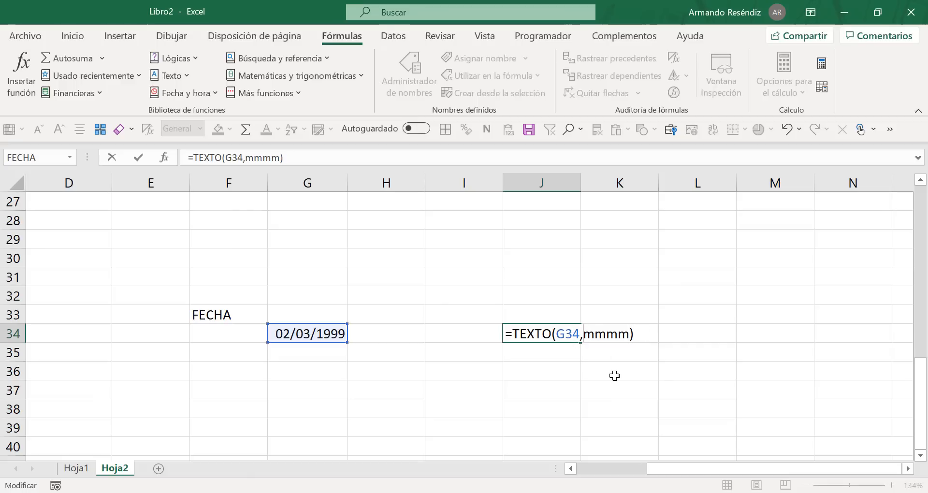
pyautogui.press('Return')
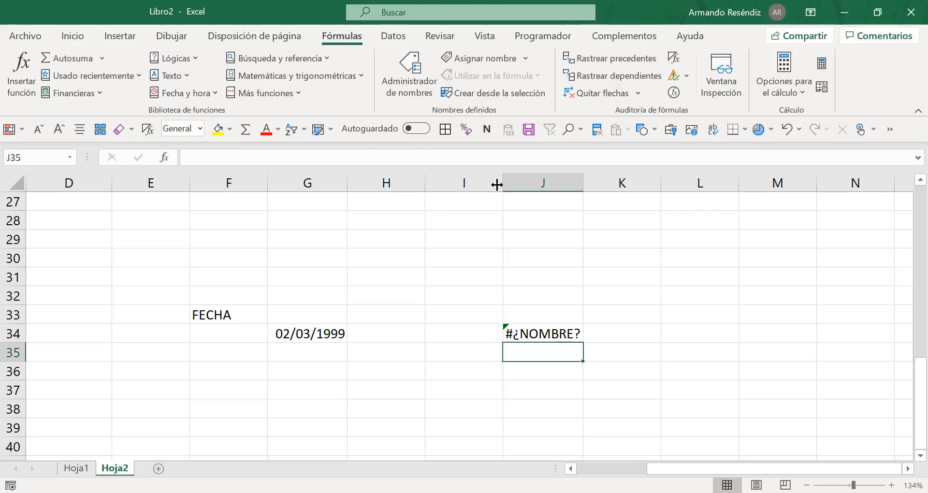
# Step: Enter the heading "Argumentos de funciones" in cell F36
pyautogui.click(230, 376)
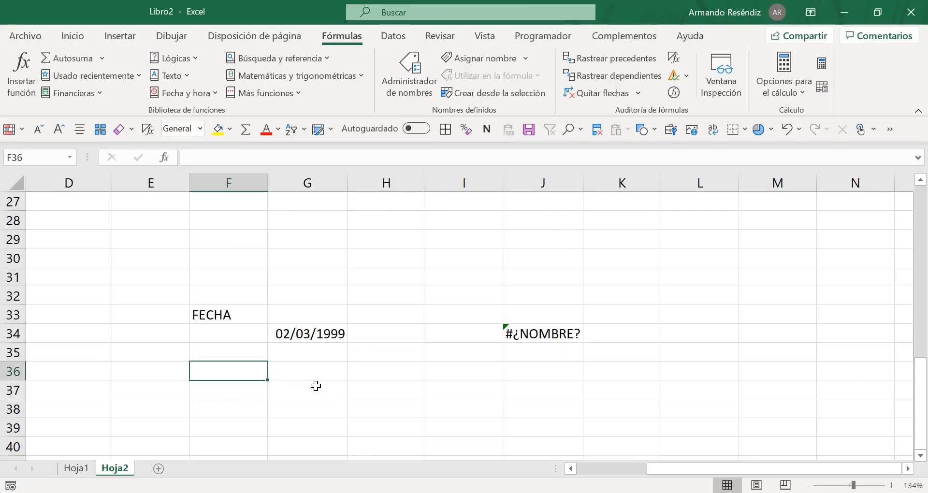
pyautogui.write('Arg')
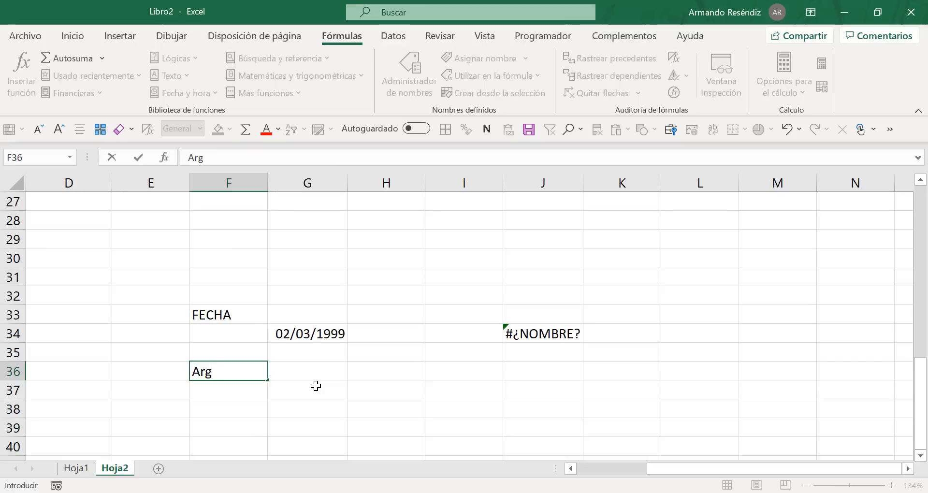
pyautogui.write('umentos')
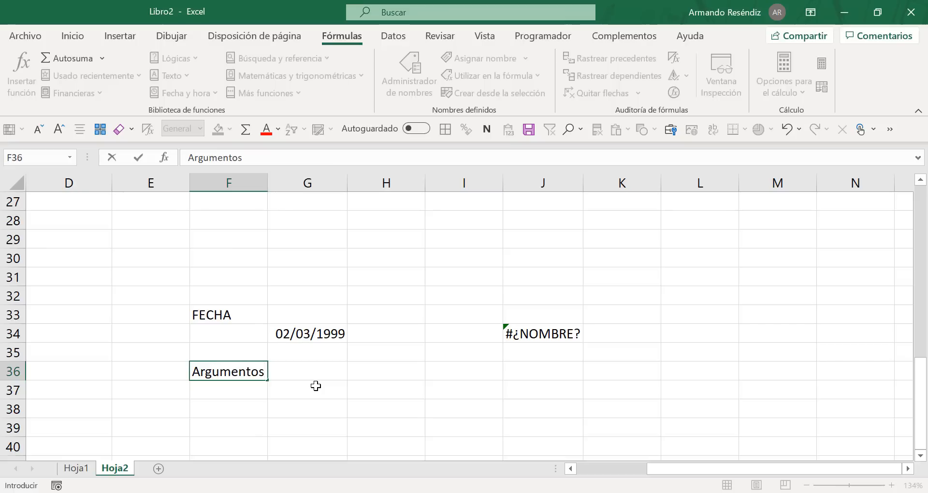
pyautogui.write(' de funcio')
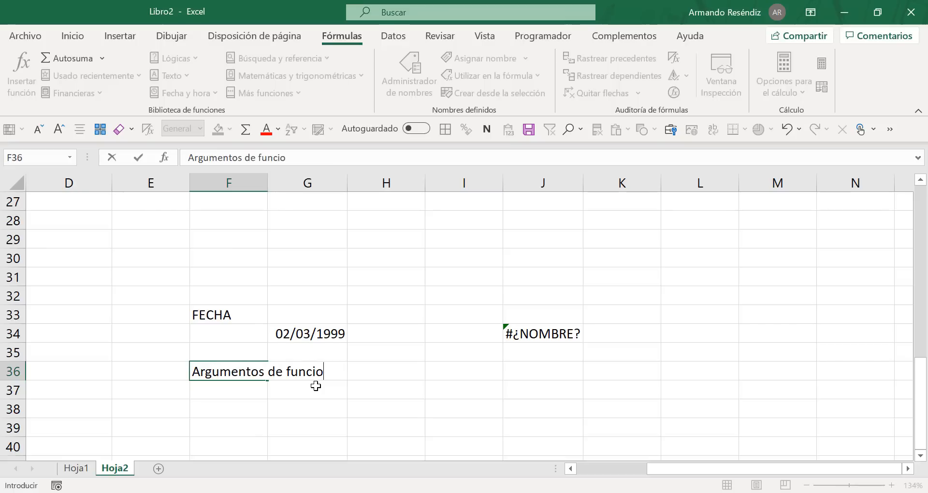
pyautogui.write('nes')
pyautogui.press('Return')
pyautogui.press('Return')
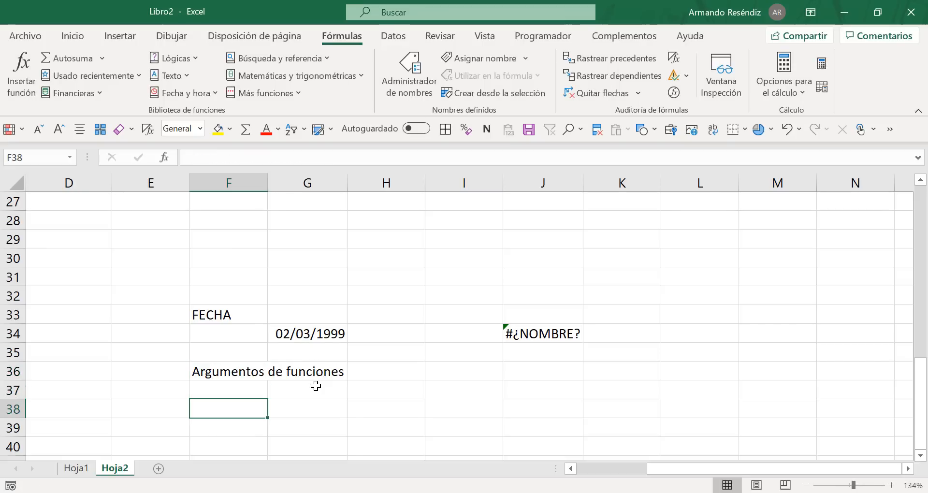
# Step: Confirm the heading, then label F38 "Texto" and enter "texto" with its quotation marks as the example in H38
pyautogui.write('Texto')
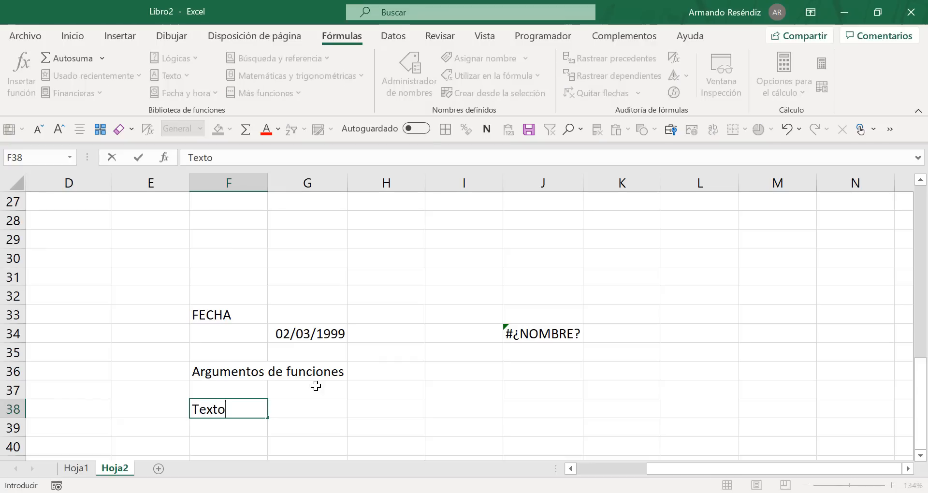
pyautogui.press('Tab')
pyautogui.press('Tab')
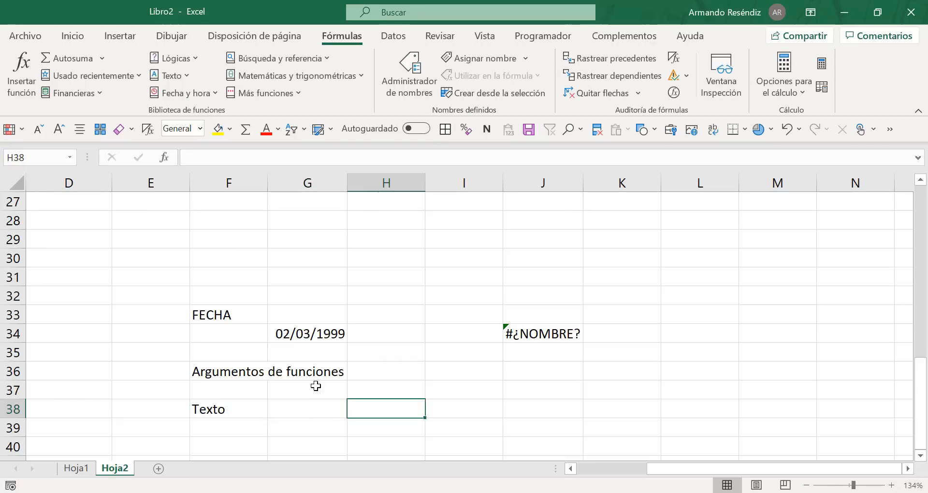
pyautogui.write('"t')
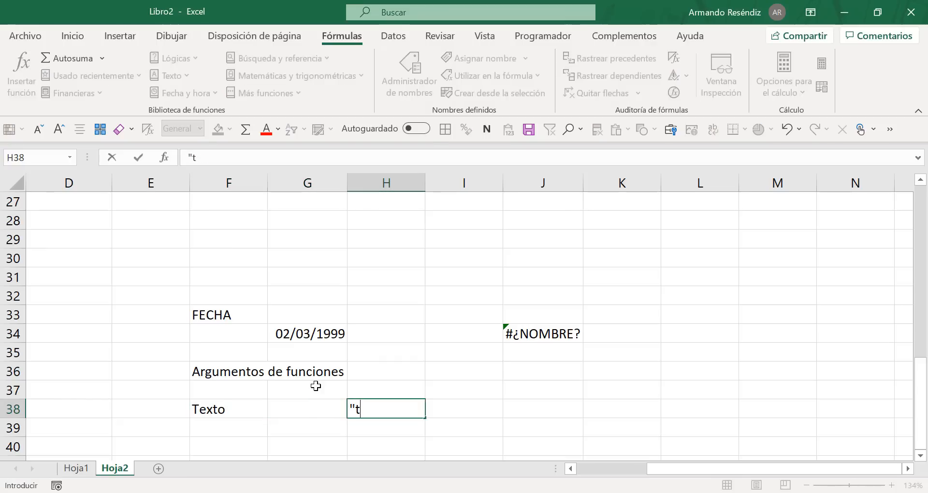
pyautogui.write('exto')
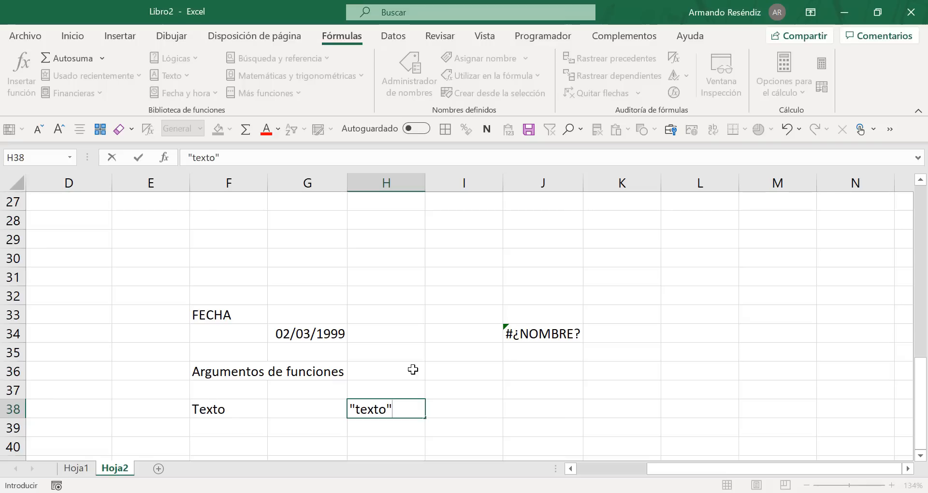
# Step: Enclose mmmm in quotation marks in the TEXTO formula in J34 and confirm the formula
pyautogui.click(526, 331)
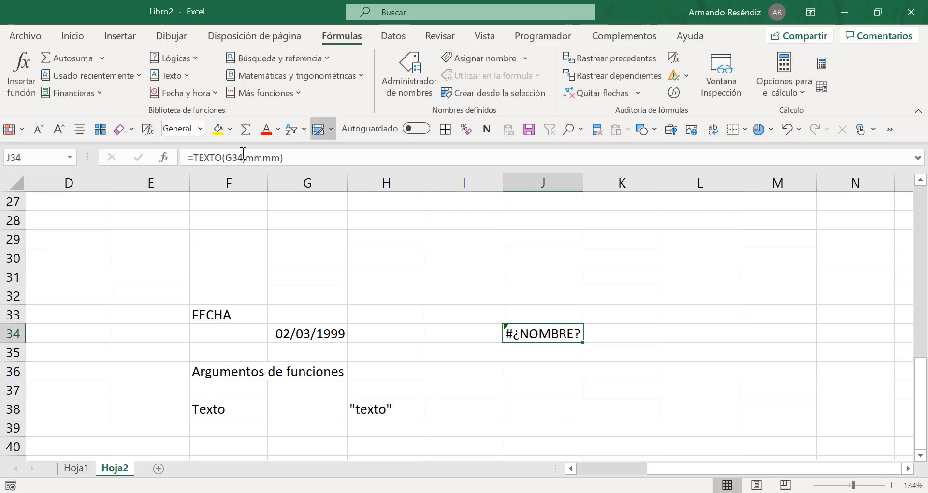
pyautogui.doubleClick(552, 333)
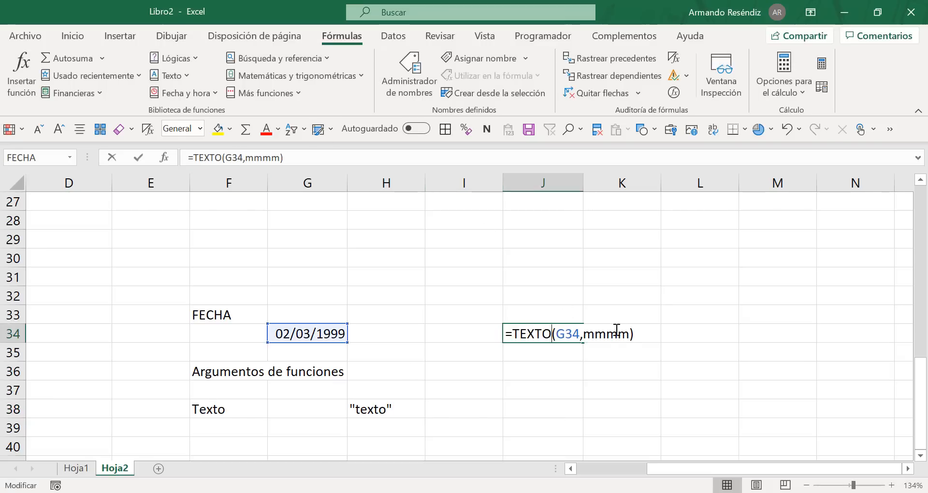
pyautogui.click(585, 334)
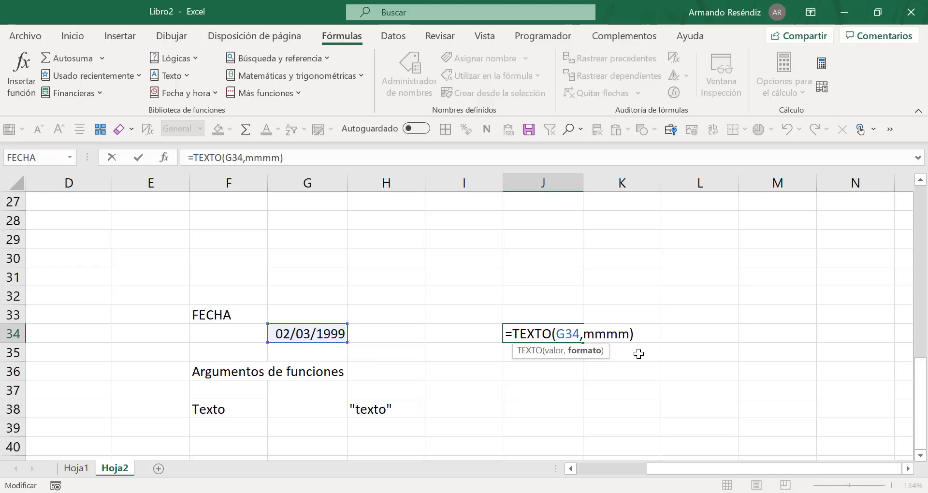
pyautogui.write('"')
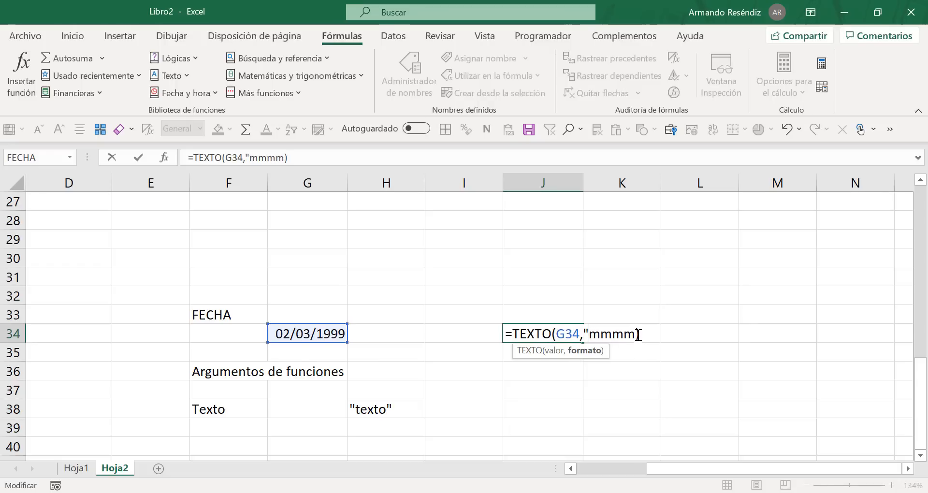
pyautogui.write('"')
pyautogui.press('Return')
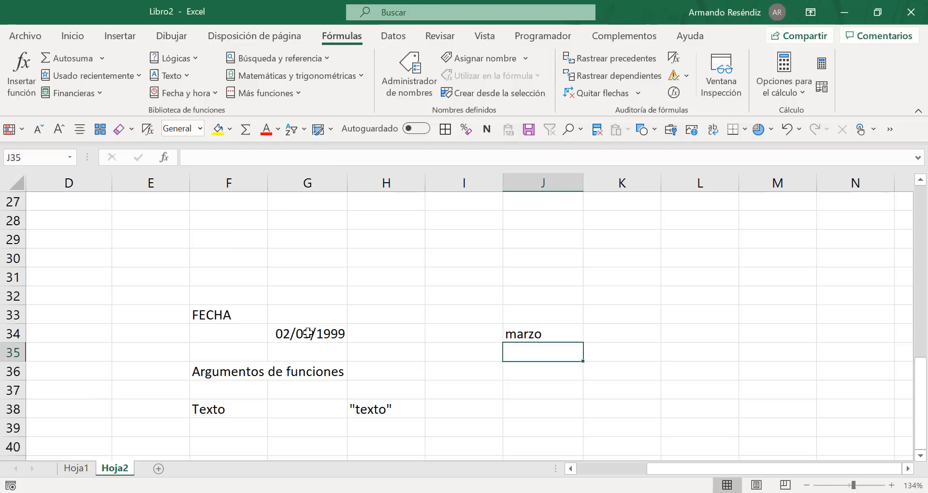
pyautogui.moveTo(308, 333); pyautogui.dragTo(488, 333)
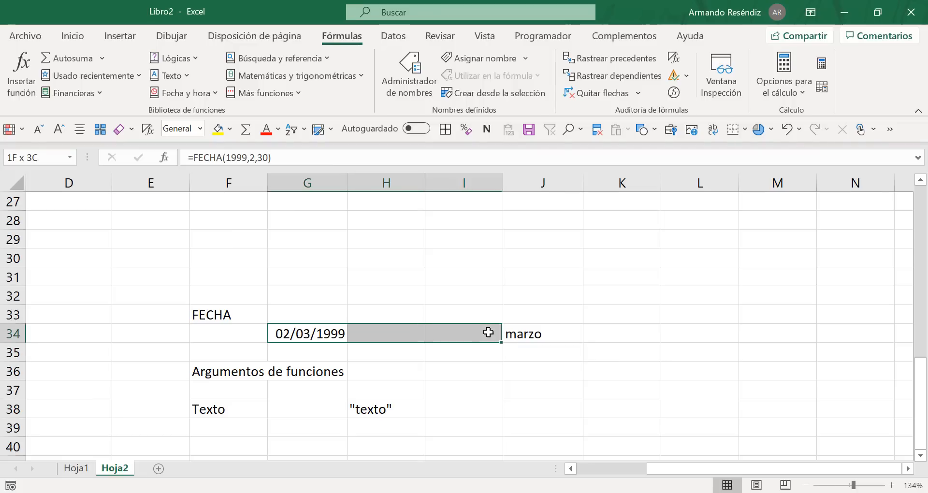
pyautogui.click(285, 349)
pyautogui.moveTo(299, 332); pyautogui.dragTo(509, 335)
# Step: Insert two blank rows at row 35, above the "Argumentos de funciones" heading
pyautogui.scroll(-2, 498, 327)
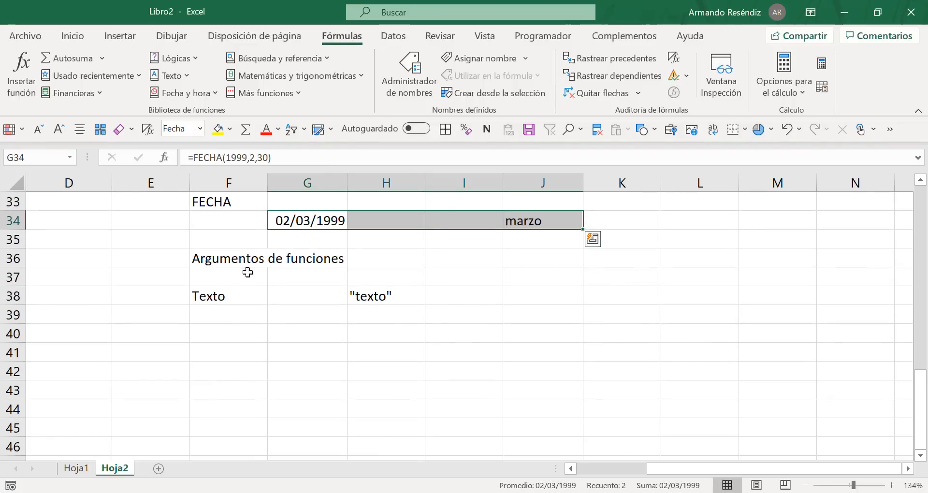
pyautogui.click(225, 244)
pyautogui.hotkey('shift', 'space')
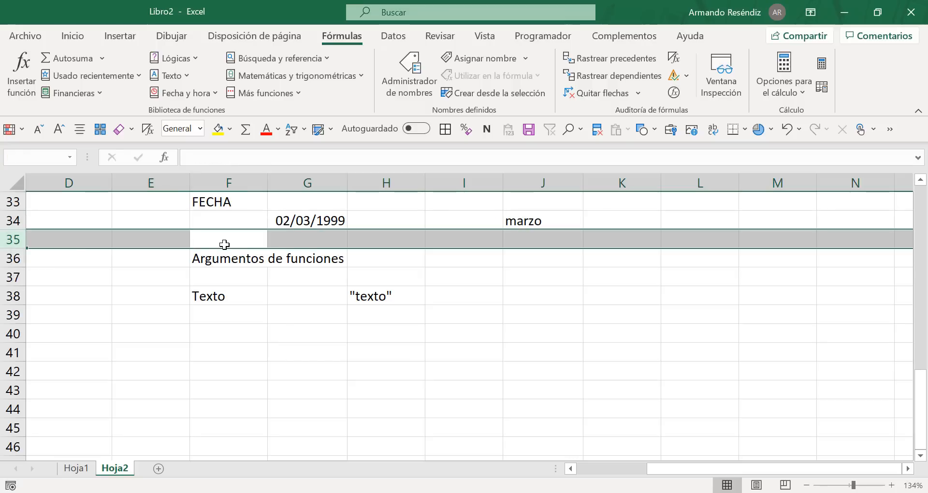
pyautogui.hotkey('ctrl', '+')
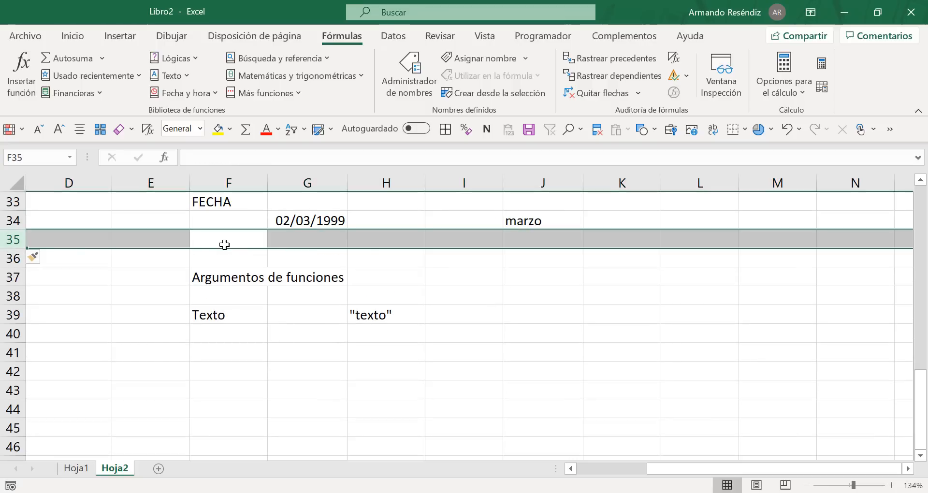
pyautogui.hotkey('ctrl', '+')
# Step: Add the argument type "Números" in F41 with the example value 123 in H41
pyautogui.click(239, 358)
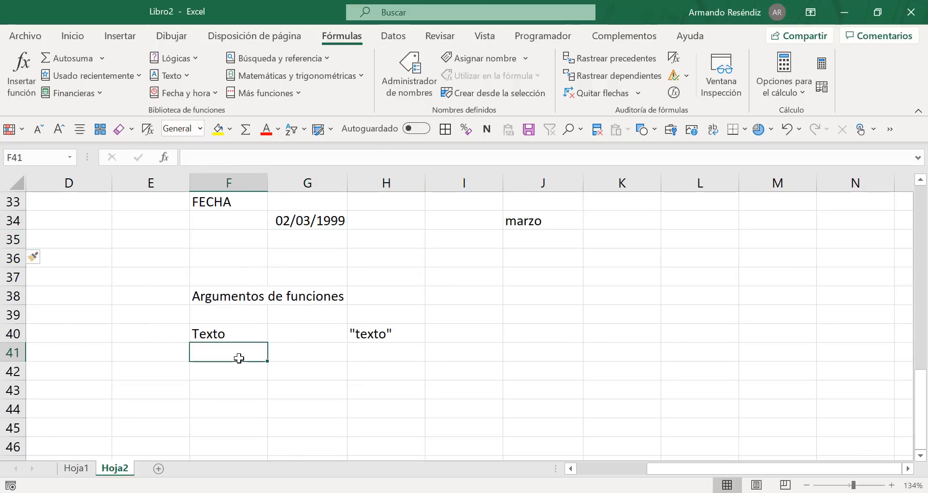
pyautogui.write('Números')
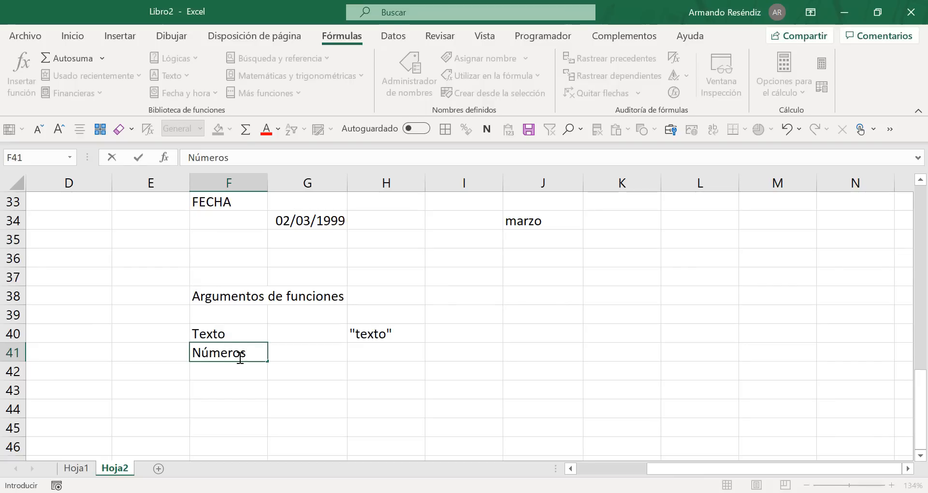
pyautogui.press('Tab')
pyautogui.press('Tab')
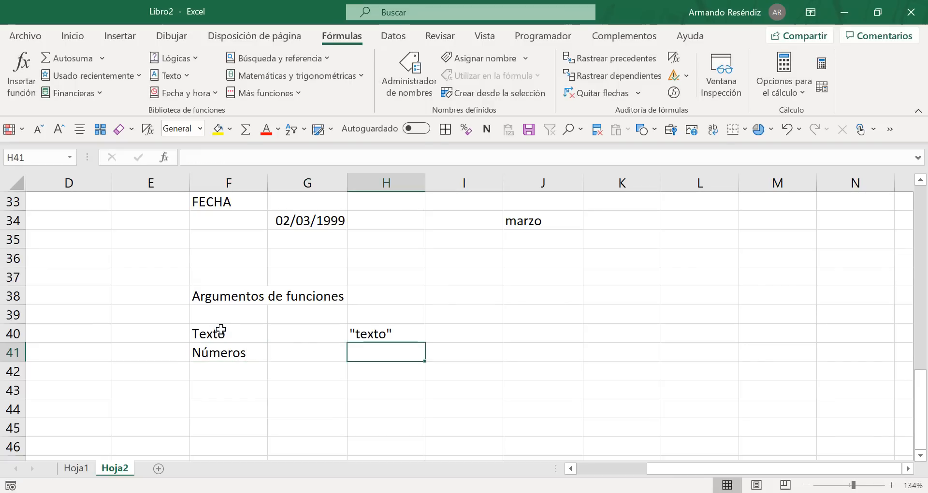
pyautogui.write('123')
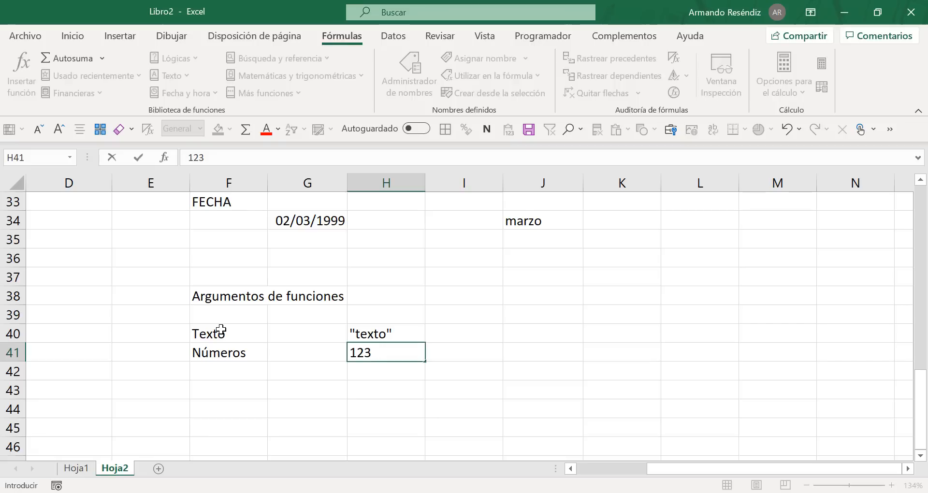
# Step: Examine the numeric arguments of the FECHA formula in G34 in edit mode and close it without changes
pyautogui.click(310, 221)
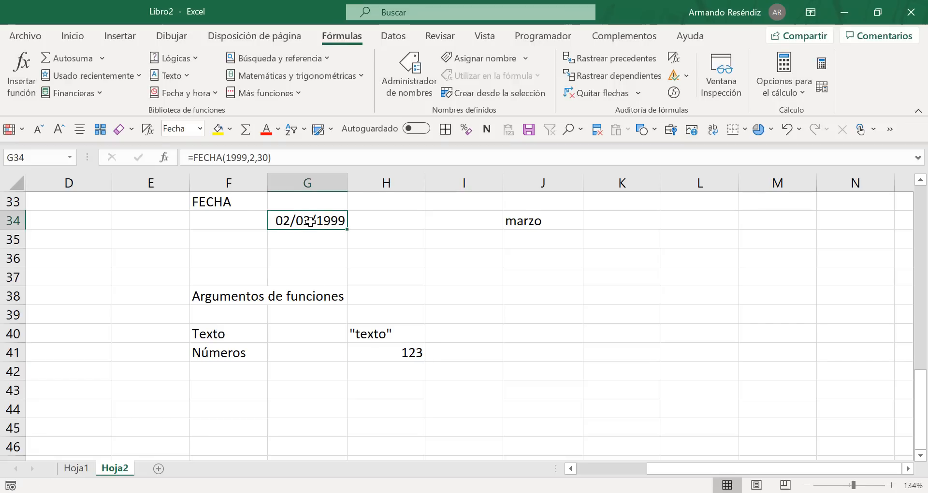
pyautogui.doubleClick(310, 220)
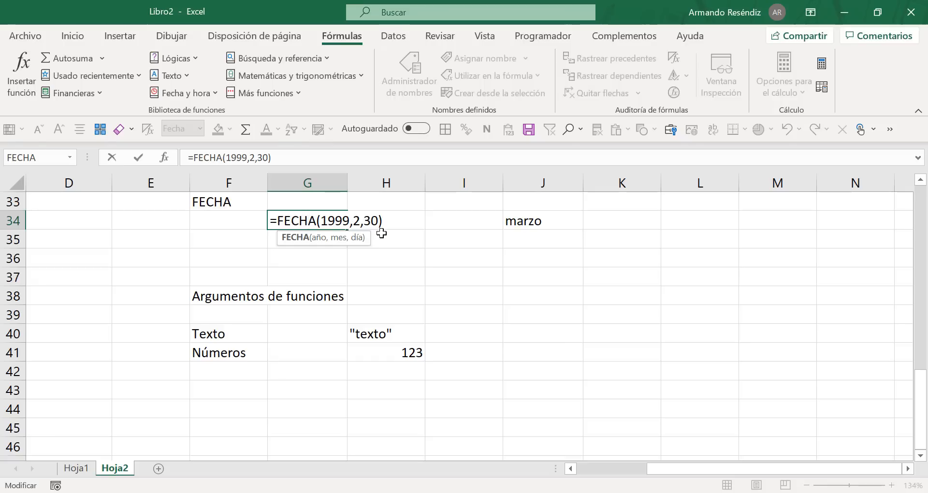
pyautogui.press('Return')
pyautogui.press('Return')
pyautogui.press('Return')
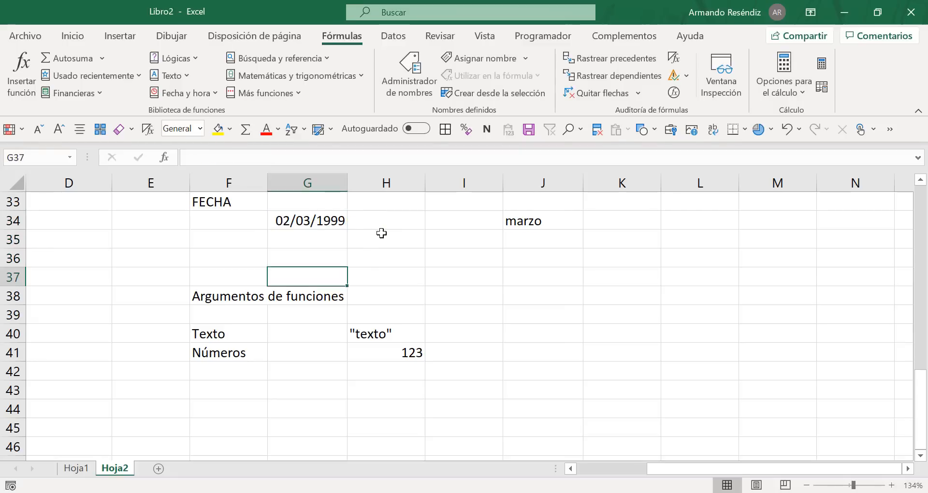
pyautogui.press('Return')
pyautogui.press('Return')
pyautogui.press('Return')
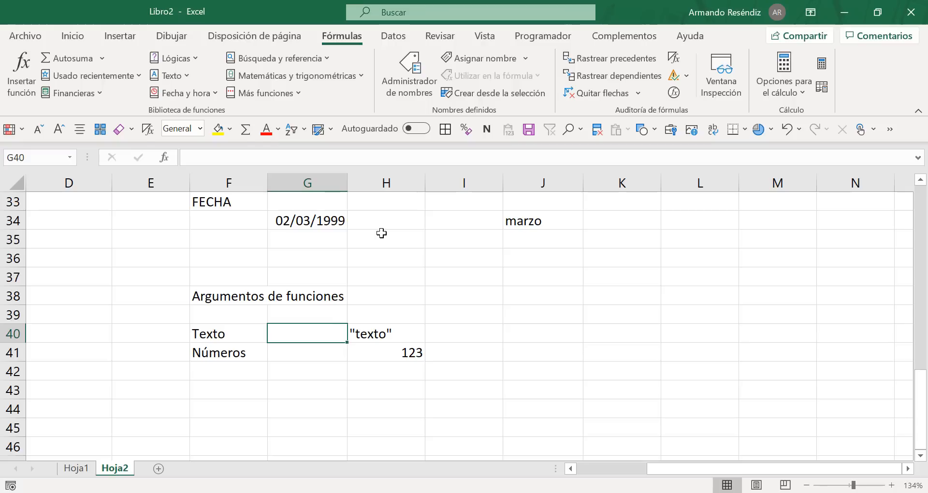
# Step: Add the argument type "Funciones" in cell F42, below "Números"
pyautogui.click(231, 366)
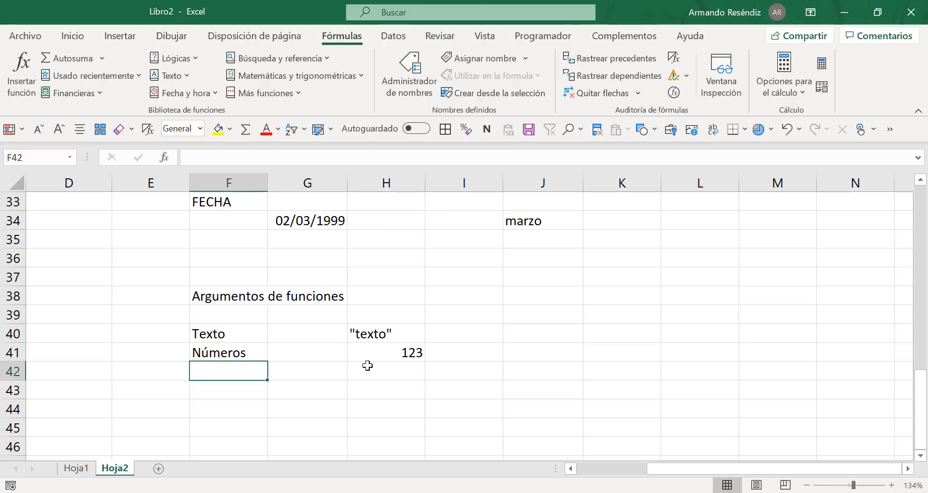
pyautogui.click(389, 368)
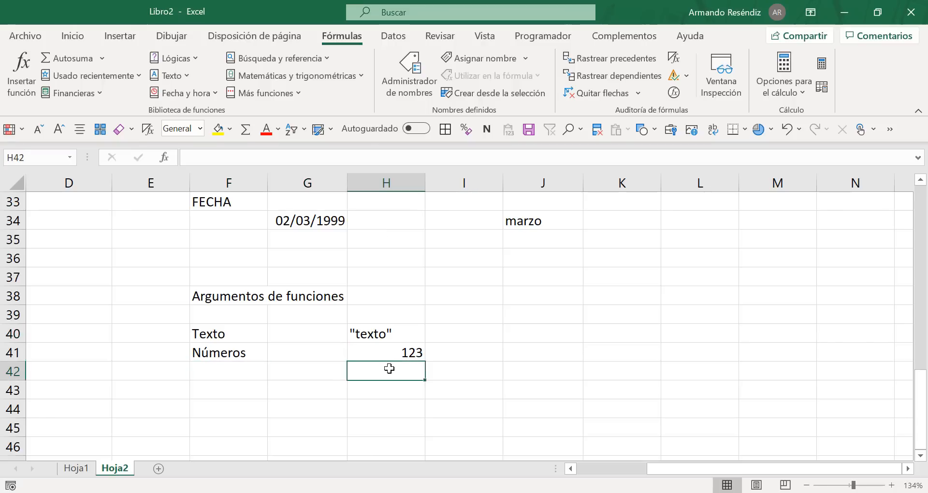
pyautogui.click(198, 365)
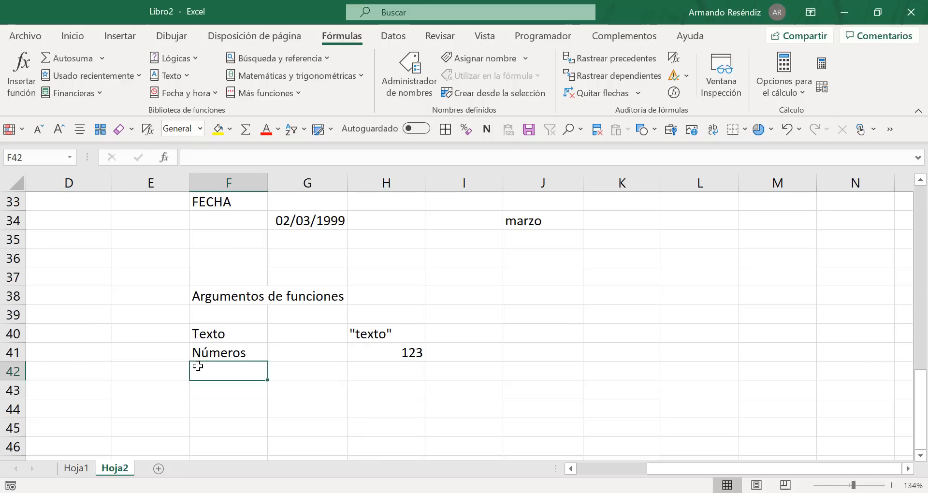
pyautogui.doubleClick(198, 366)
pyautogui.write('nciones')
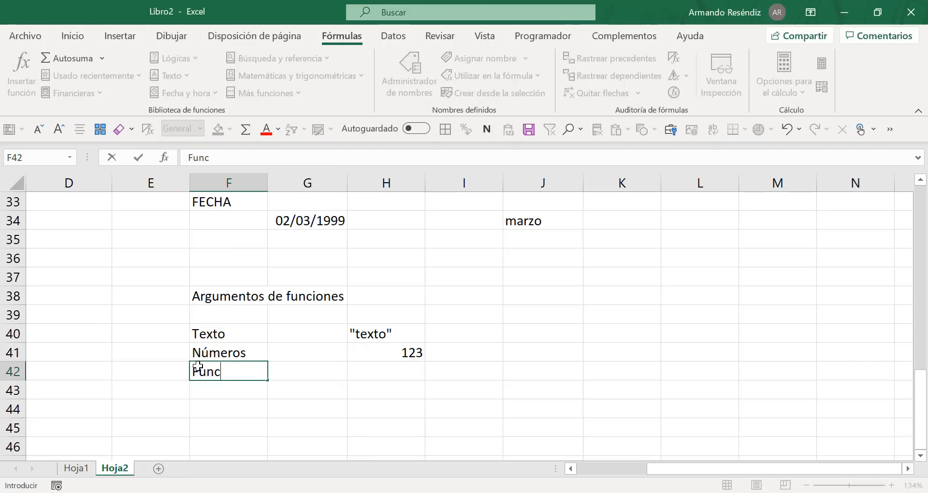
pyautogui.press('Tab')
pyautogui.press('Tab')
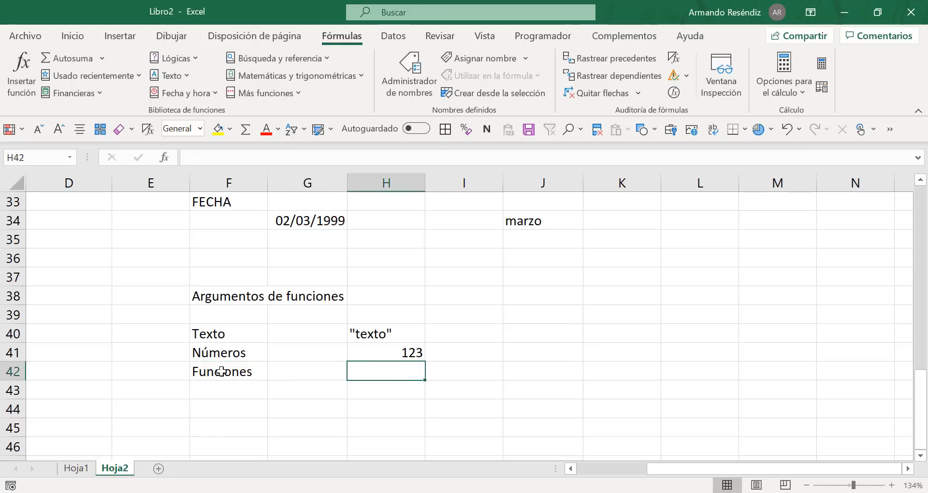
# Step: Enter the formula =hoy() in cell K37
pyautogui.click(558, 300)
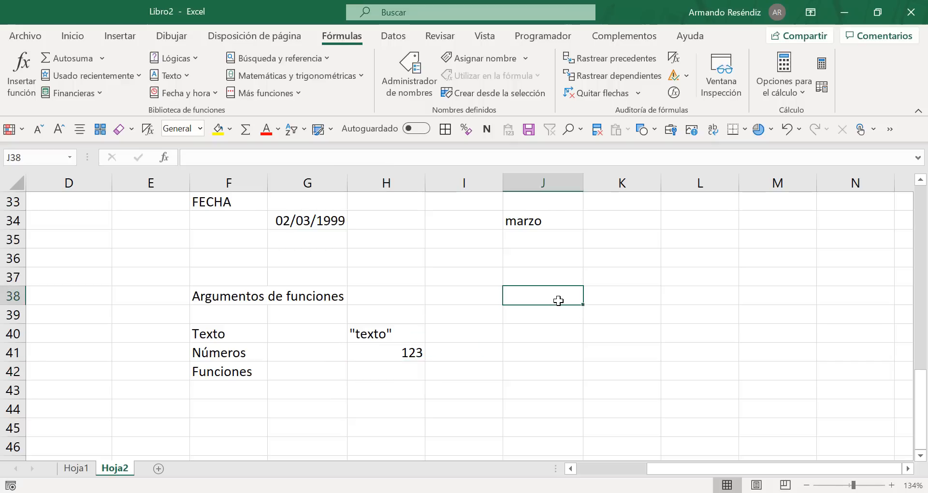
pyautogui.click(643, 283)
pyautogui.write('=')
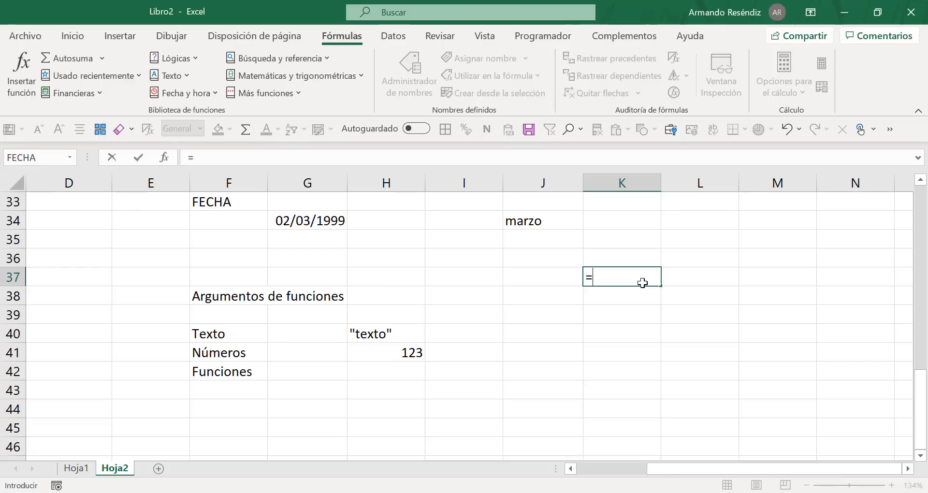
pyautogui.write('hoy')
pyautogui.press('BackSpace')
pyautogui.write('()')
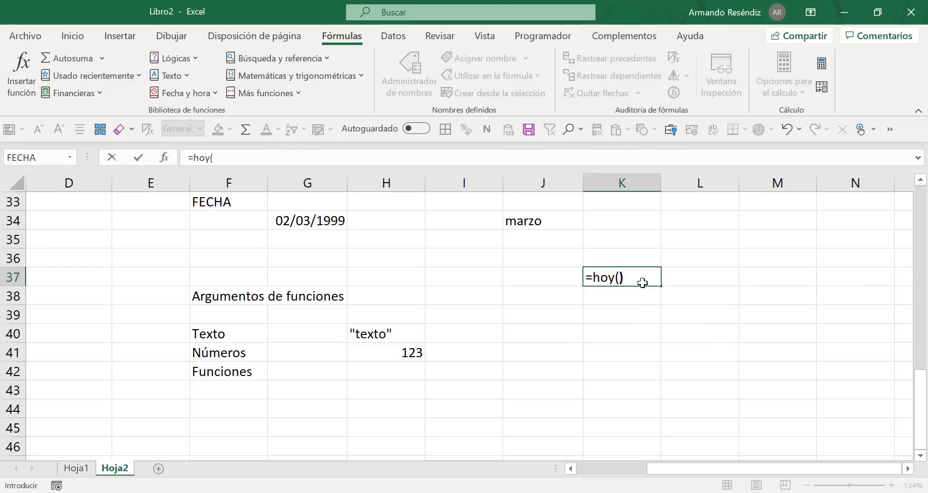
pyautogui.press('Return')
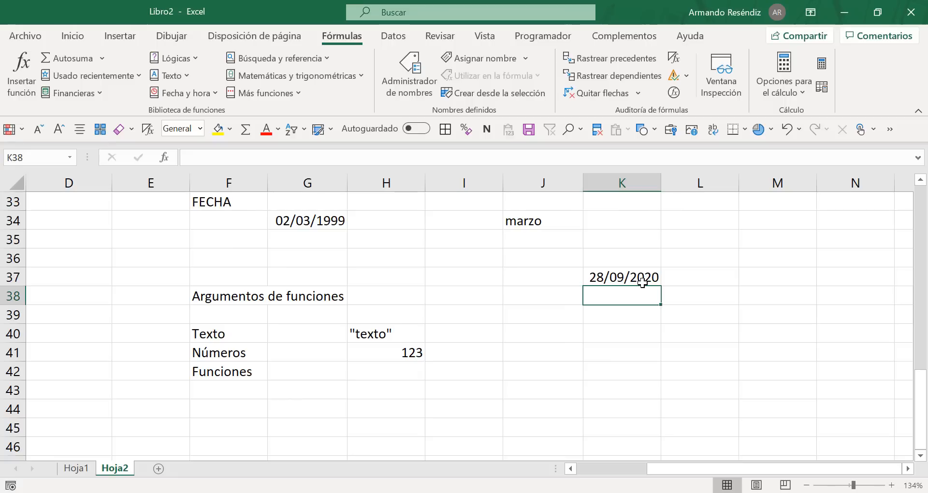
# Step: Enter the formula =texto(K37,"dddd") in cell K40
pyautogui.click(639, 331)
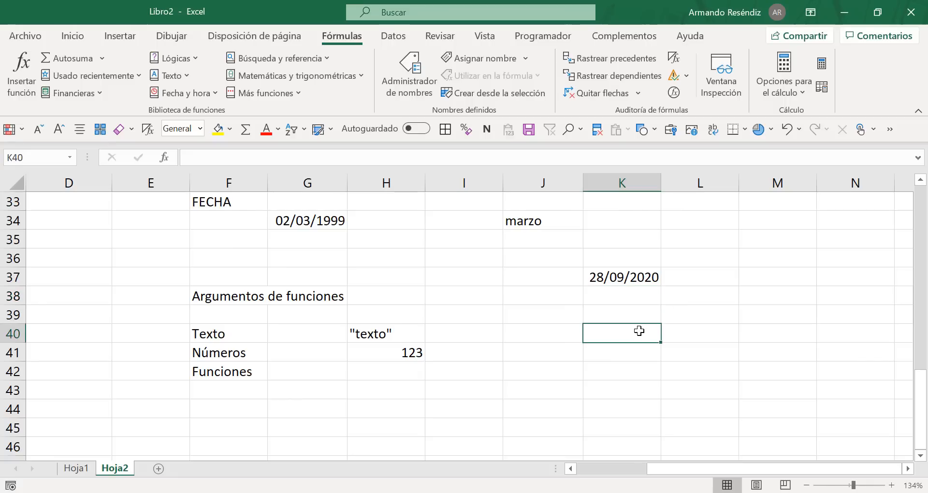
pyautogui.write('=text')
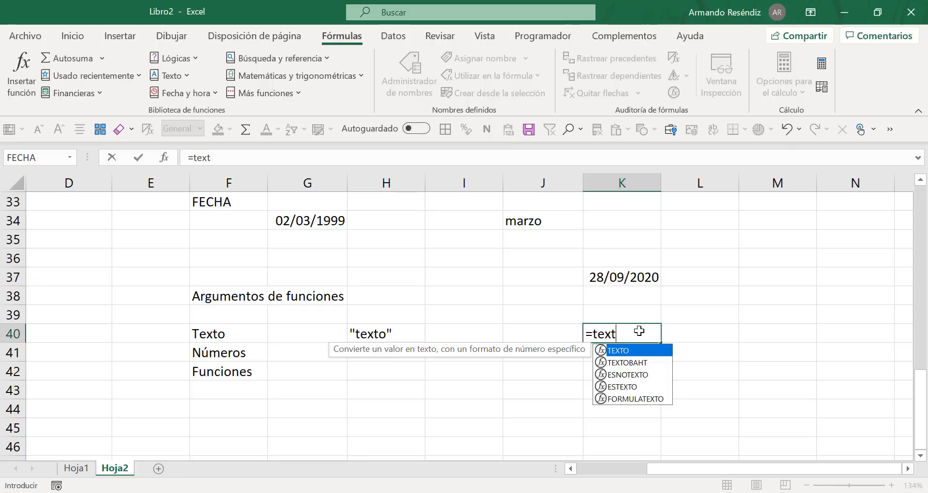
pyautogui.write('o(')
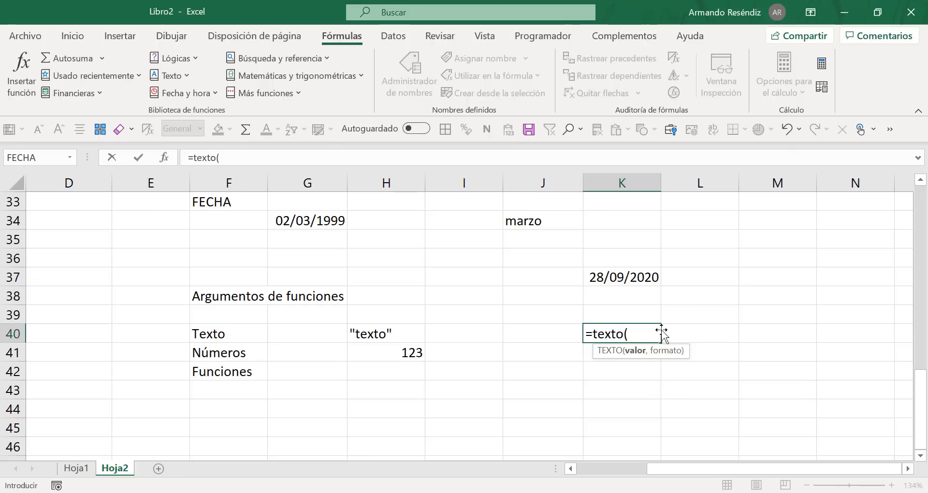
pyautogui.click(619, 278)
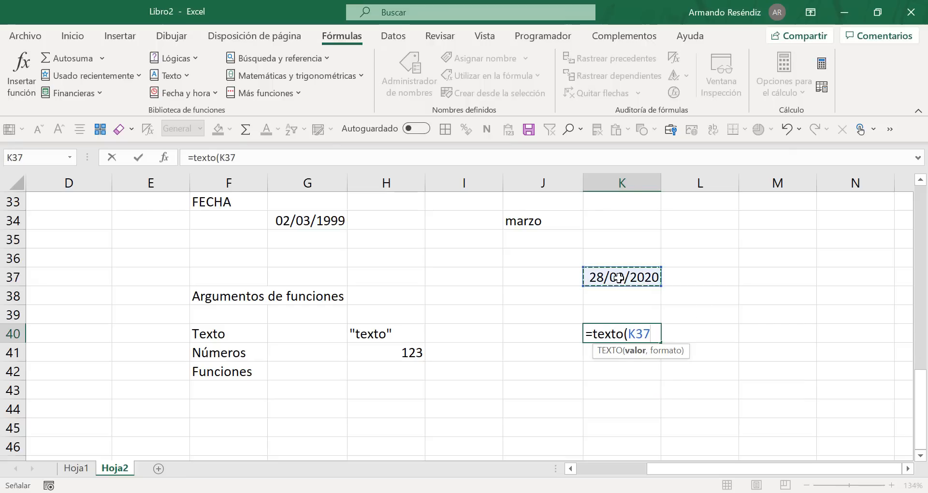
pyautogui.write(',"ddd')
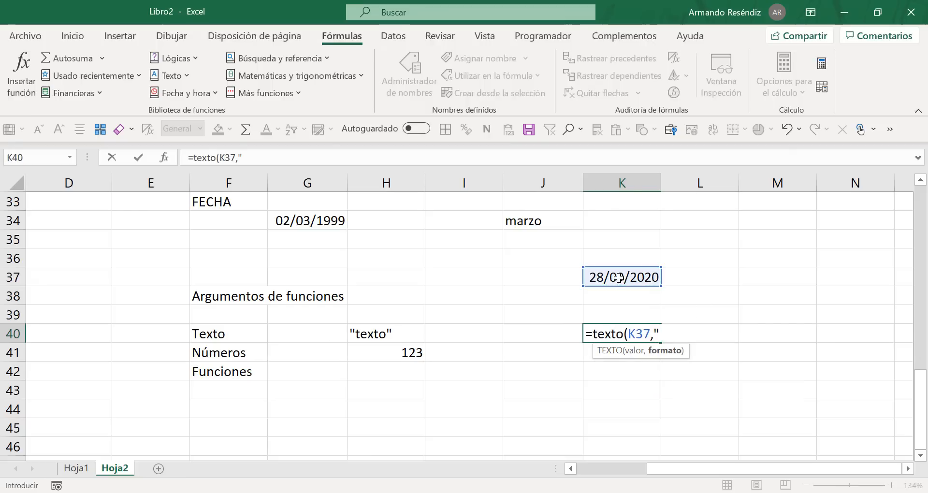
pyautogui.write('d")')
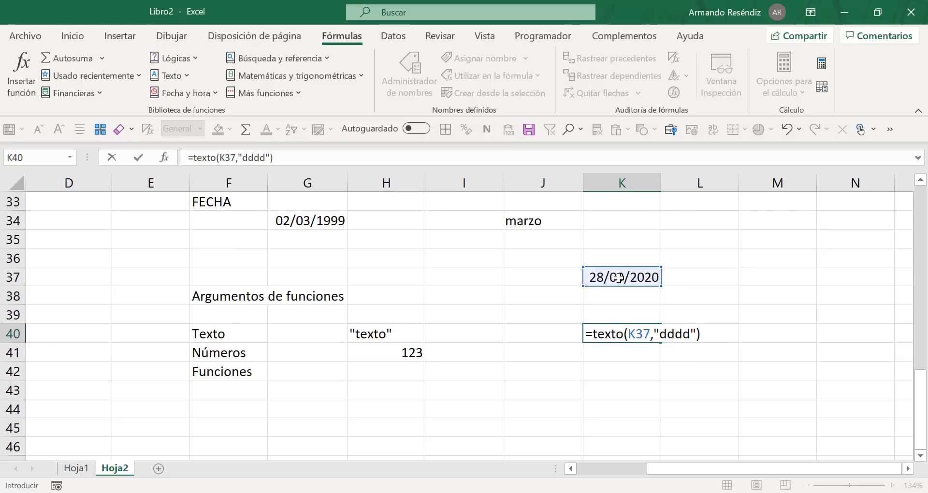
pyautogui.press('Return')
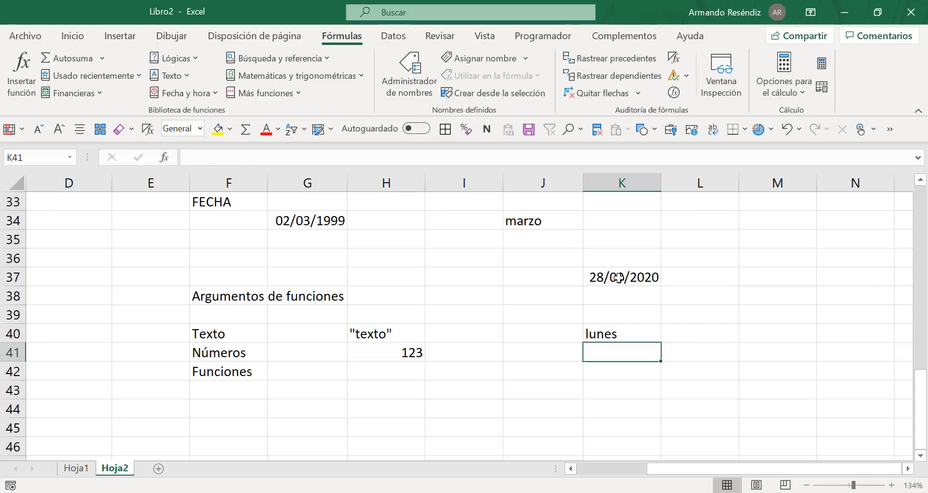
# Step: Examine the value and format arguments of the TEXTO formula in K40 in edit mode and close it without changes
pyautogui.doubleClick(618, 332)
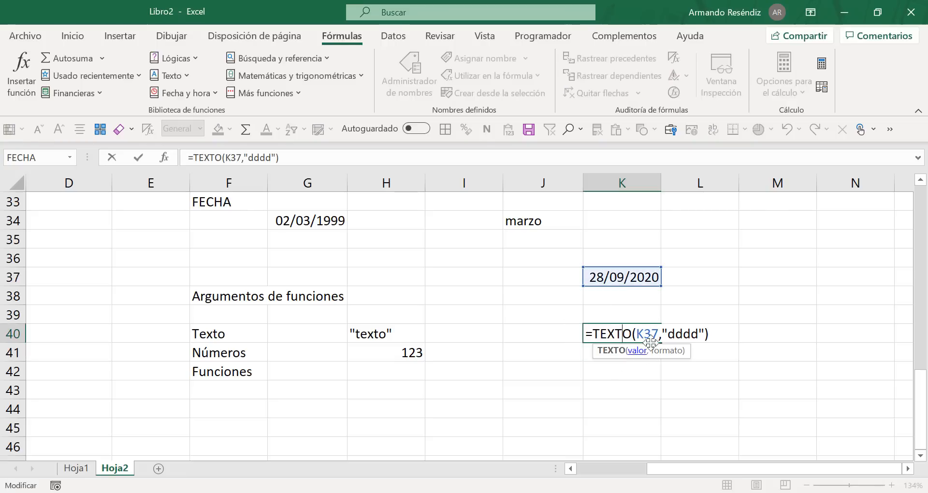
pyautogui.moveTo(659, 334); pyautogui.dragTo(636, 335)
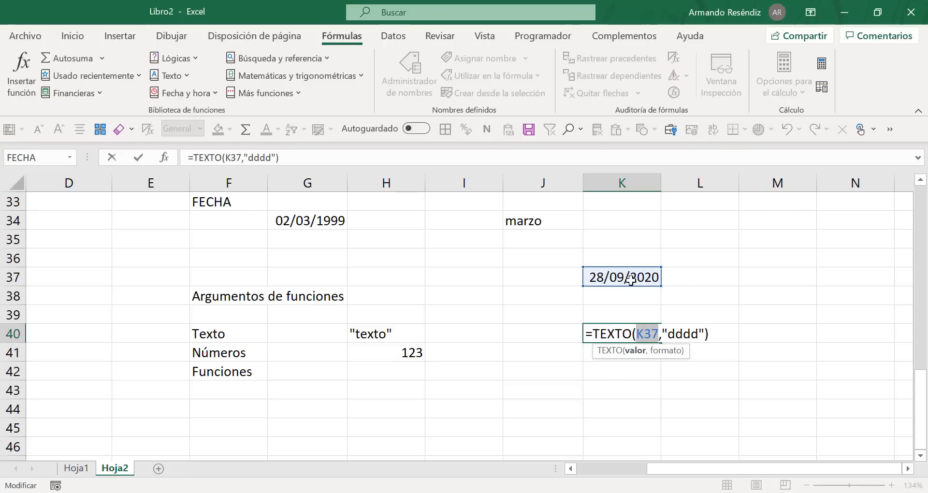
pyautogui.click(662, 335)
pyautogui.moveTo(662, 334); pyautogui.dragTo(705, 334)
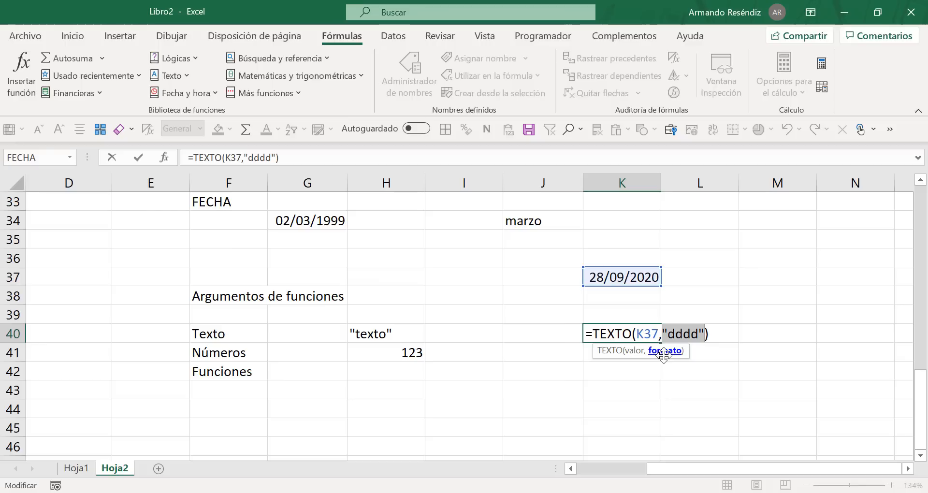
pyautogui.click(652, 335)
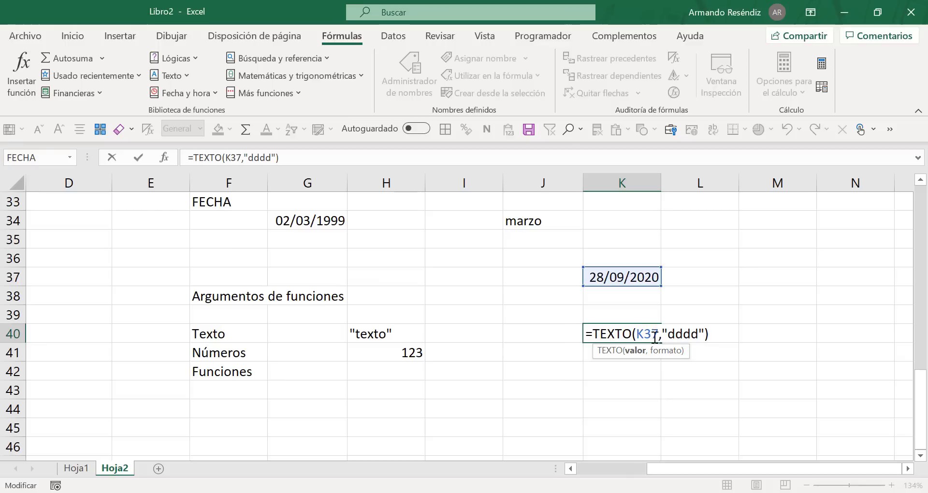
pyautogui.press('Return')
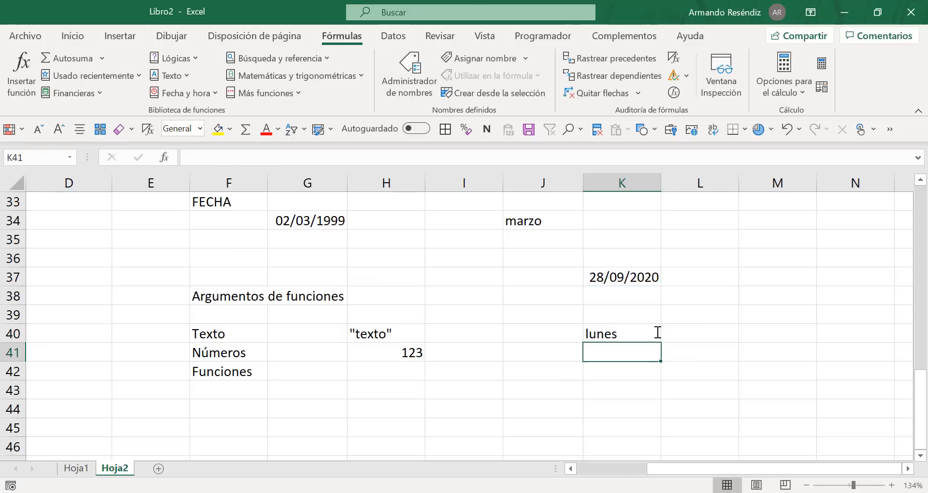
# Step: Add the argument type "Referencia" in F43 with the example A1 in H43
pyautogui.click(246, 383)
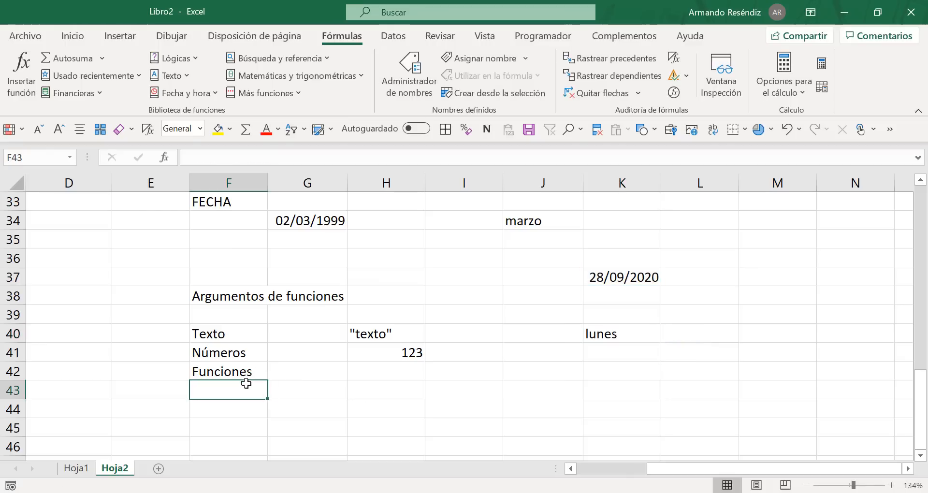
pyautogui.write('REferencia')
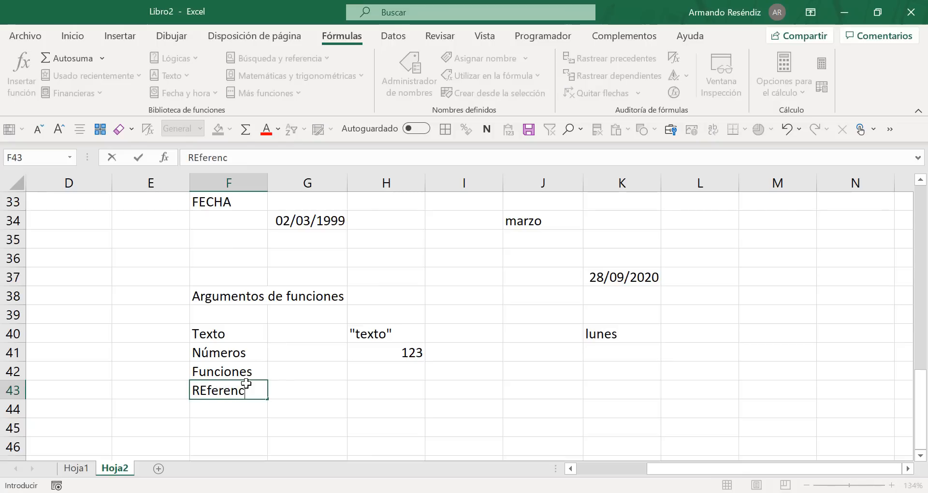
pyautogui.press('Tab')
pyautogui.press('Tab')
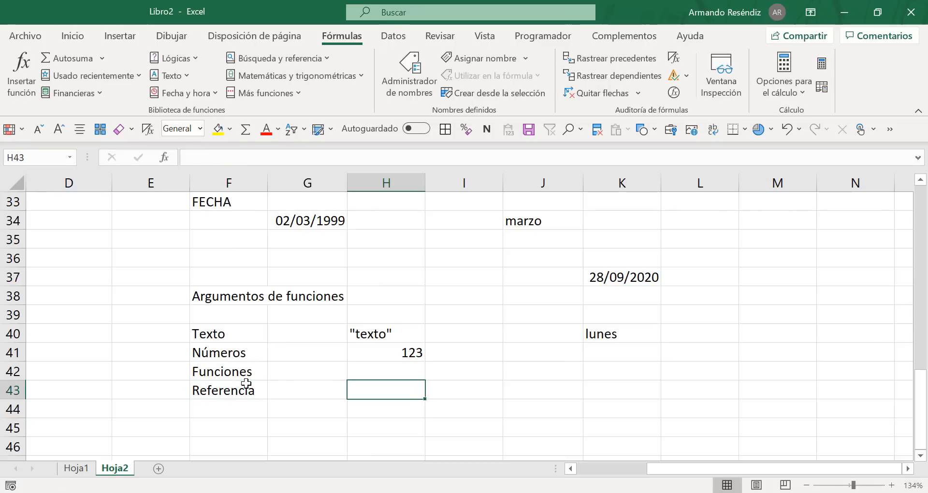
pyautogui.write('A')
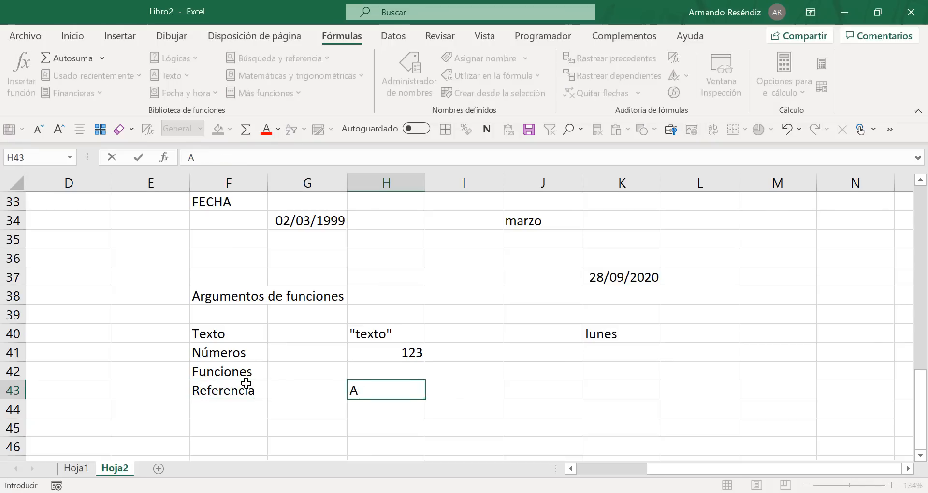
pyautogui.write('1')
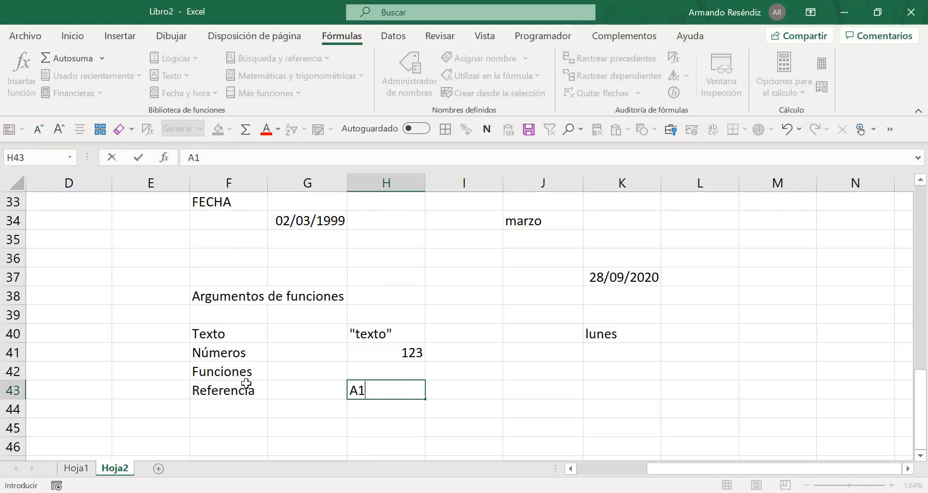
# Step: Replace the K37 reference in K40's TEXTO formula with the nested function hoy(), keeping the "dddd" format
pyautogui.click(595, 334)
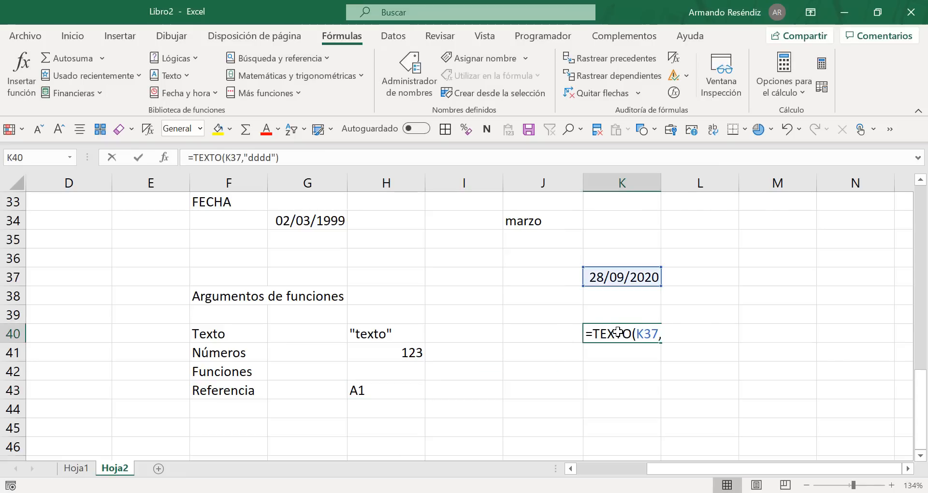
pyautogui.doubleClick(616, 334)
pyautogui.moveTo(659, 335); pyautogui.dragTo(636, 335)
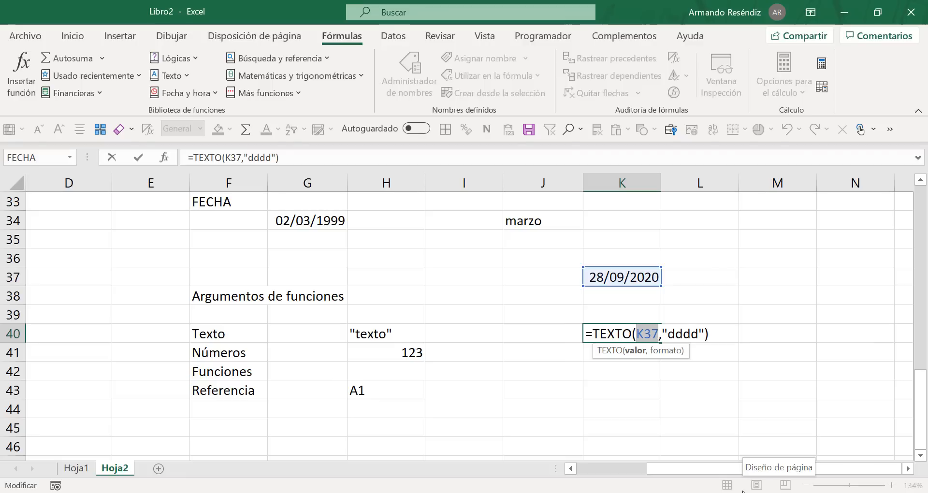
pyautogui.write('hoy(')
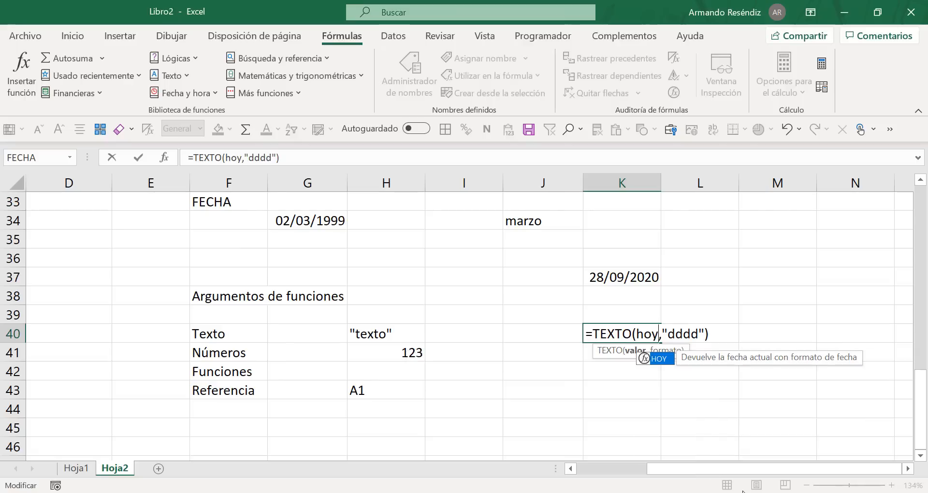
pyautogui.write('),')
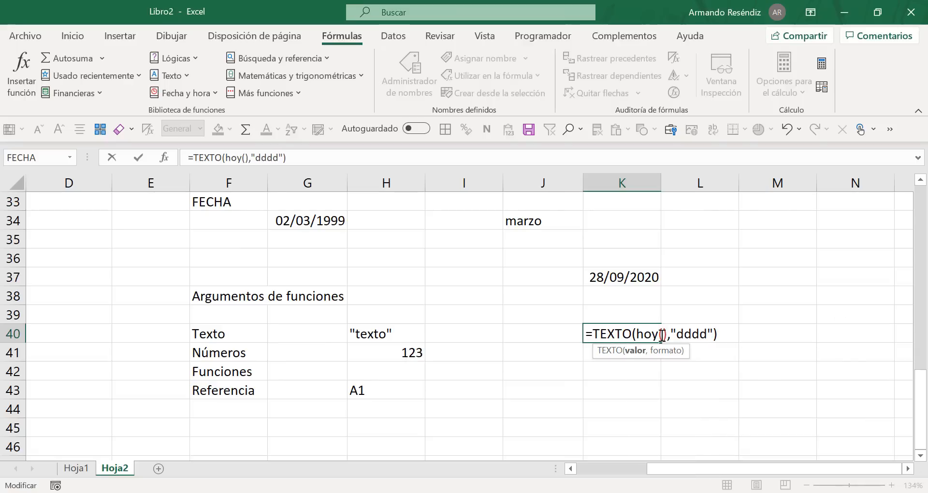
pyautogui.click(673, 333)
pyautogui.moveTo(667, 334); pyautogui.dragTo(636, 334)
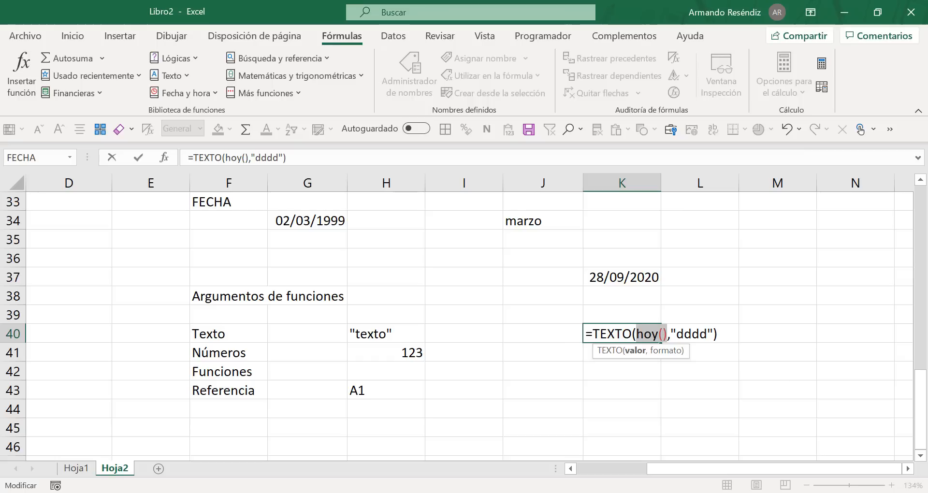
pyautogui.click(667, 330)
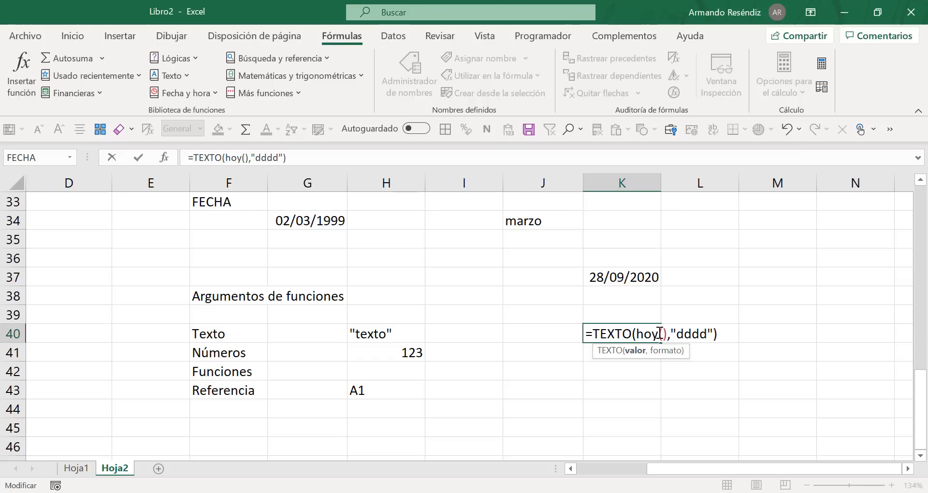
pyautogui.click(667, 333)
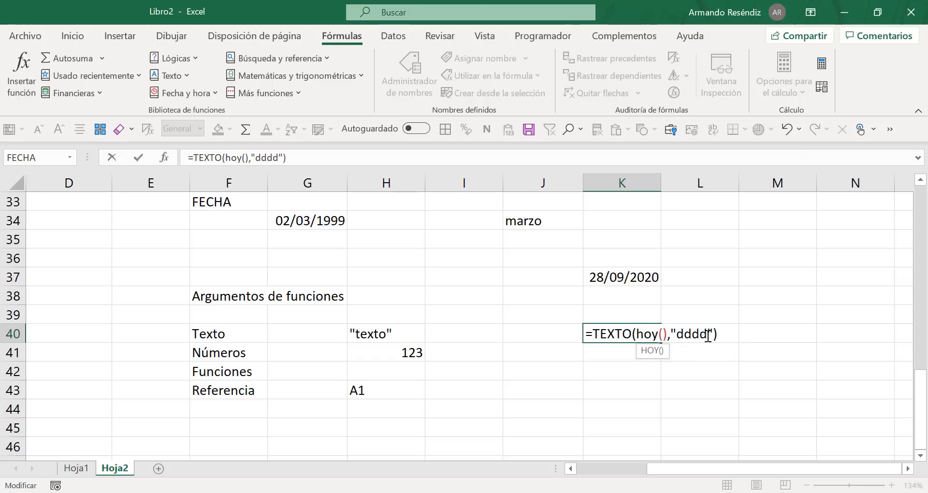
pyautogui.click(670, 332)
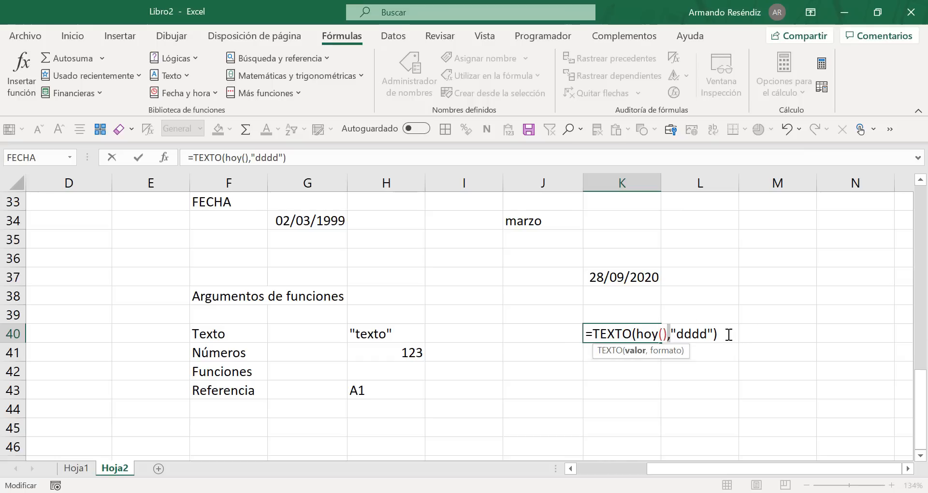
pyautogui.click(729, 335)
pyautogui.press('Return')
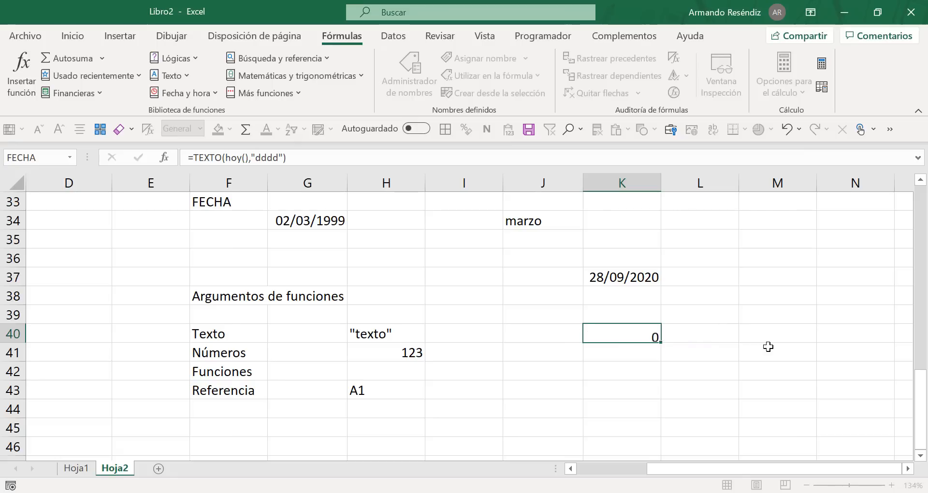
# Step: Clear cells K36:K38, including the date in K37, and check the TEXTO formula in K40 without changing it
pyautogui.moveTo(619, 256); pyautogui.dragTo(618, 287)
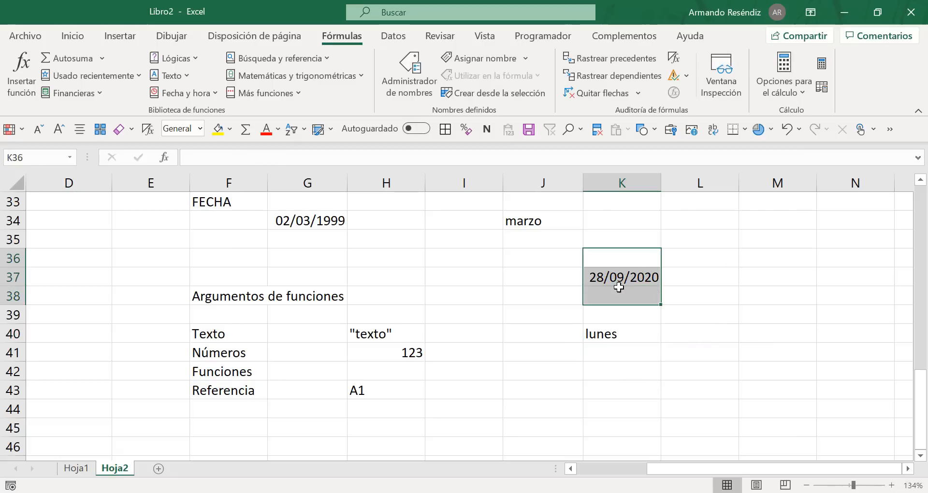
pyautogui.press('Delete')
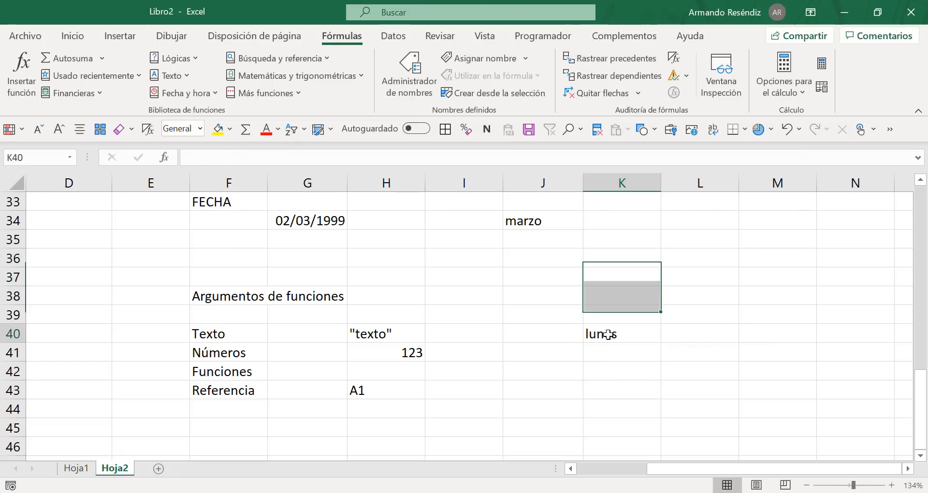
pyautogui.doubleClick(608, 339)
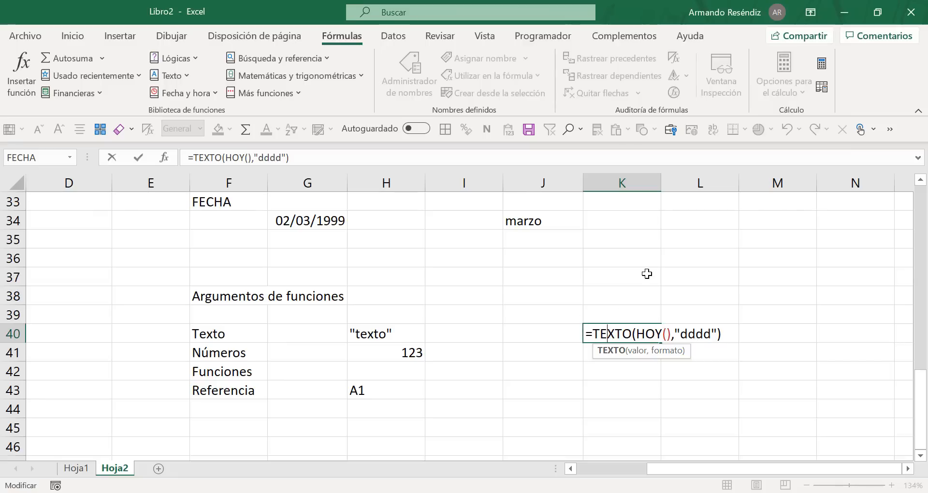
pyautogui.press('Return')
# Step: Enter the example F(x,y) in H42 beside the "Funciones" argument type
pyautogui.click(404, 374)
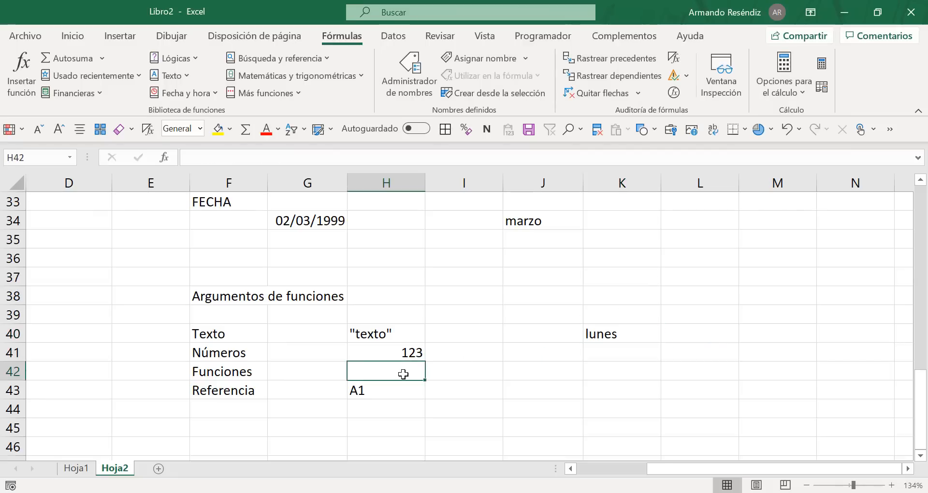
pyautogui.write('F')
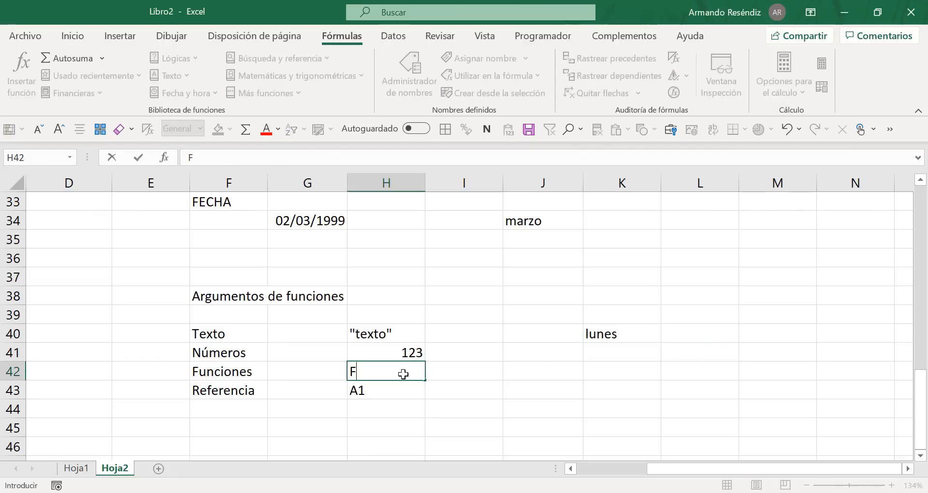
pyautogui.write('(x,y)')
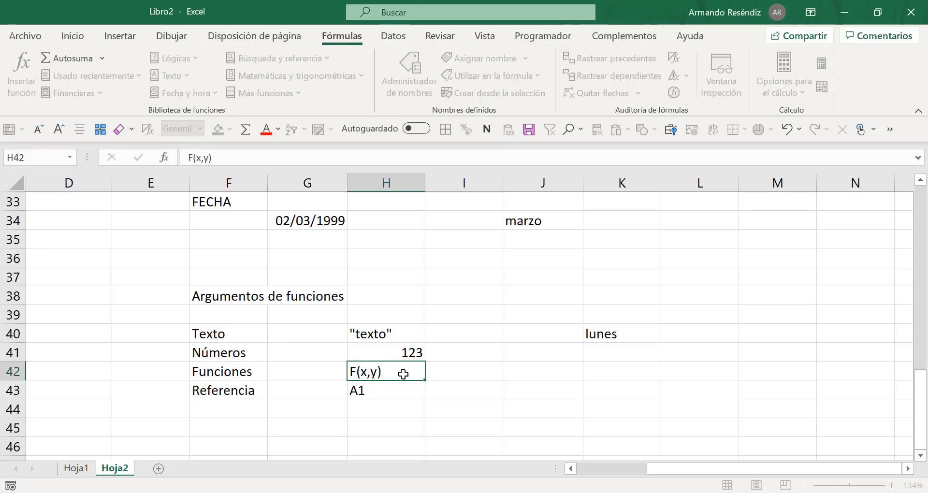
pyautogui.press('Return')
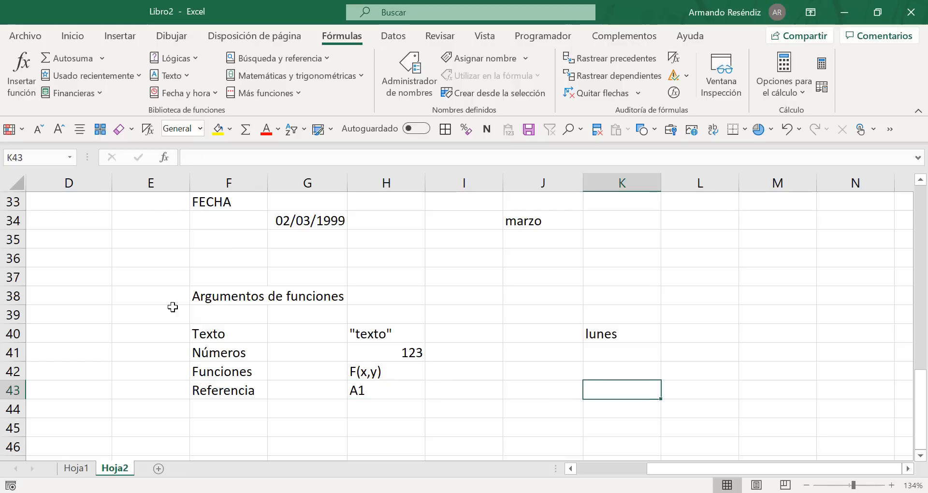
pyautogui.moveTo(187, 275); pyautogui.dragTo(333, 277)
pyautogui.moveTo(689, 391); pyautogui.dragTo(708, 404)
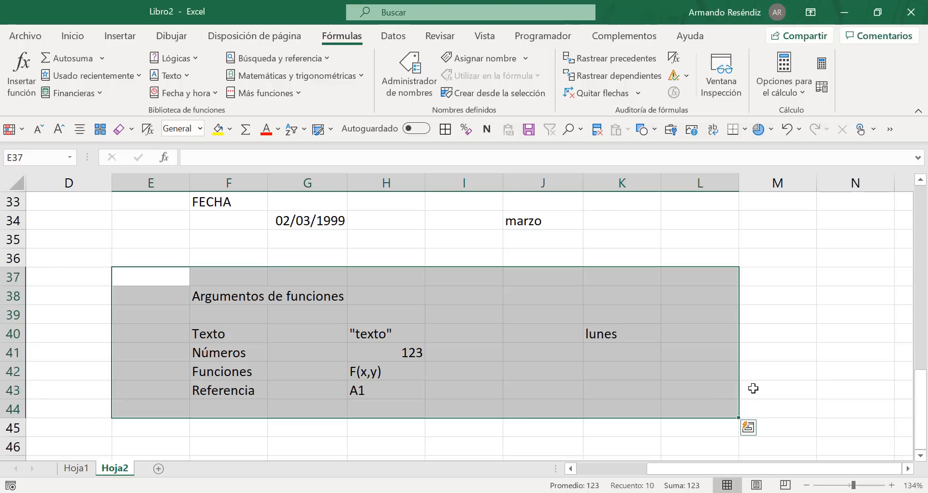
pyautogui.moveTo(819, 258); pyautogui.dragTo(822, 328)
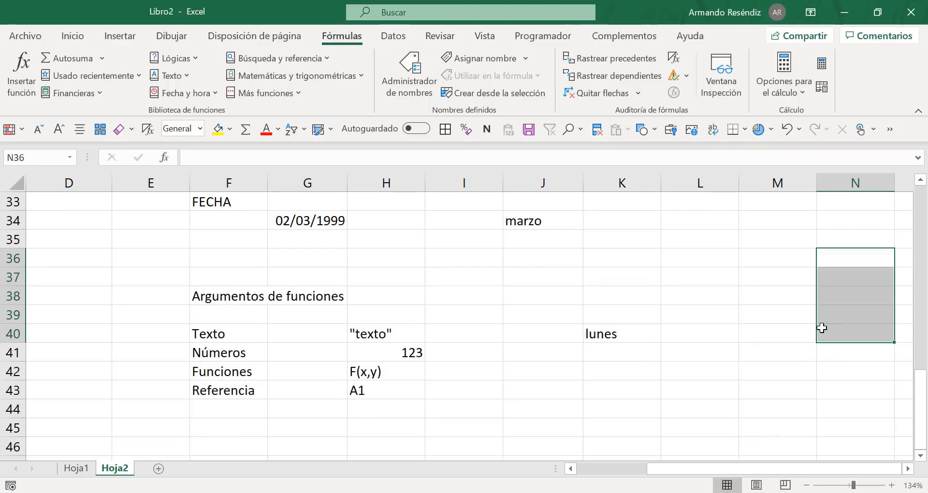